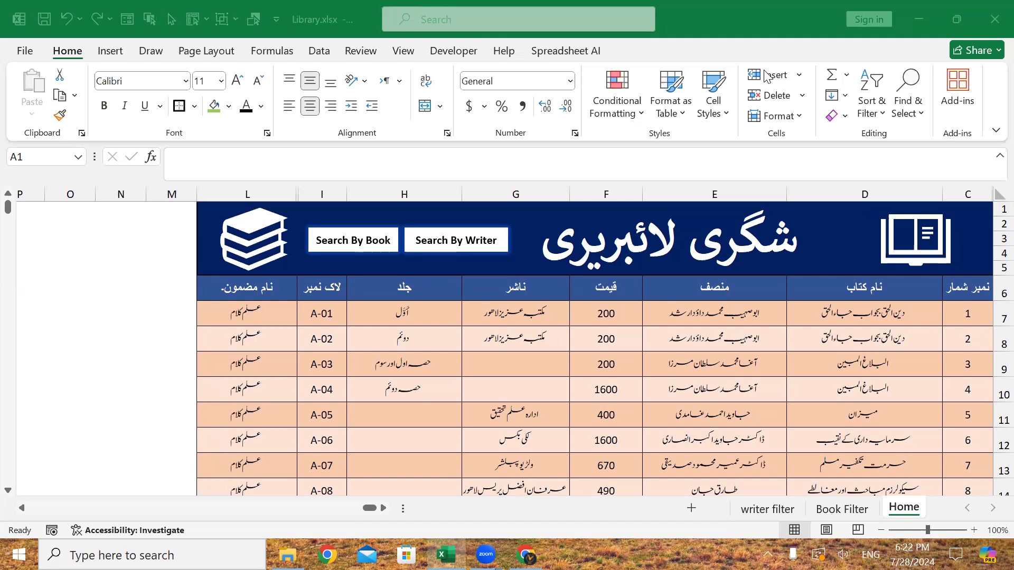
- Skim the book-name column of the library list far down through its records and return to the start of the sheet
left_click(884, 320)
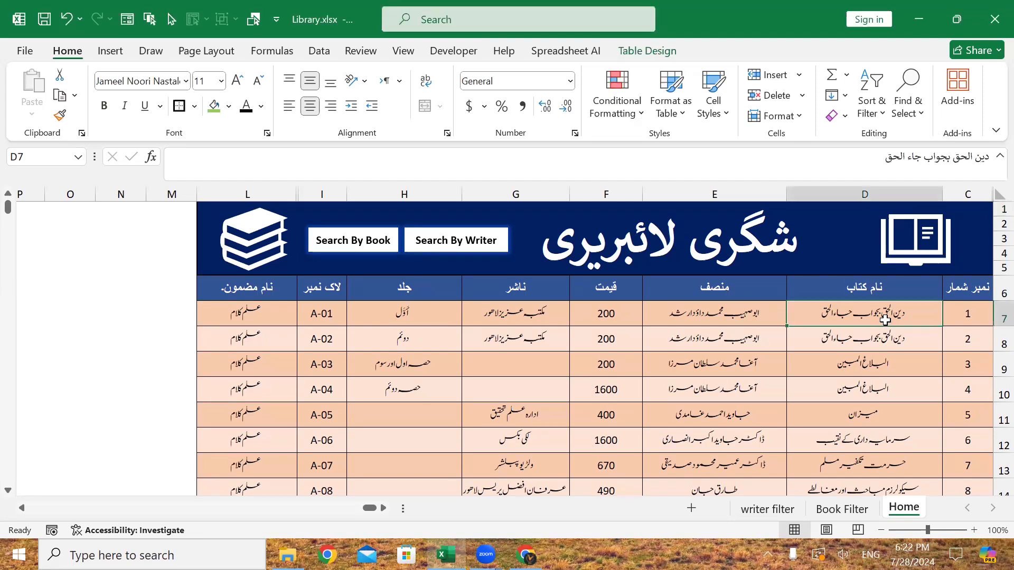
key("ctrl+Down")
key("ctrl+Down")
key("ctrl+Down")
key("ctrl+Down")
key("ctrl+Down")
key("ctrl+Down")
key("ctrl+Down")
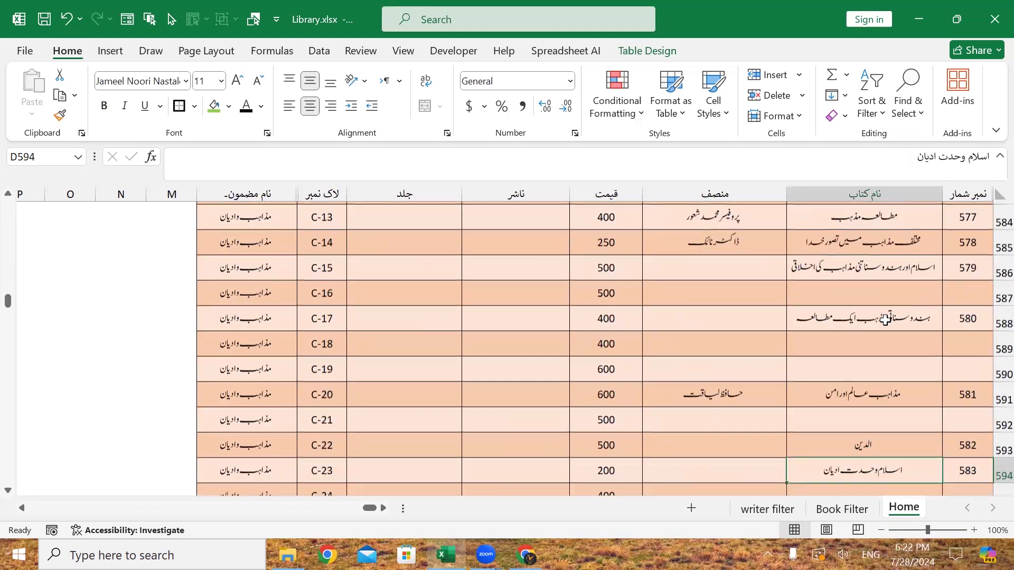
key("ctrl+Down")
key("ctrl+Down")
key("ctrl+Down")
key("ctrl+Down")
key("ctrl+Down")
key("ctrl+Up")
key("ctrl+Up")
key("ctrl+Up")
key("ctrl+Up")
key("ctrl+Up")
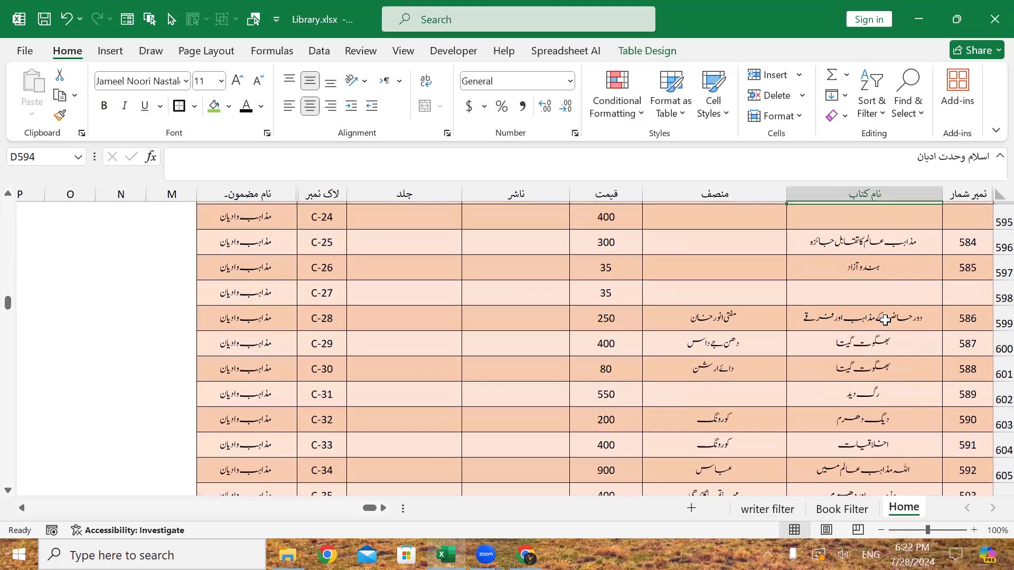
key("ctrl+Up")
key("ctrl+Up")
key("ctrl+Home")
- Examine the first records of the library list field by field: book name, writer, price, publisher, volume, lock number and subject formula
left_click(866, 330)
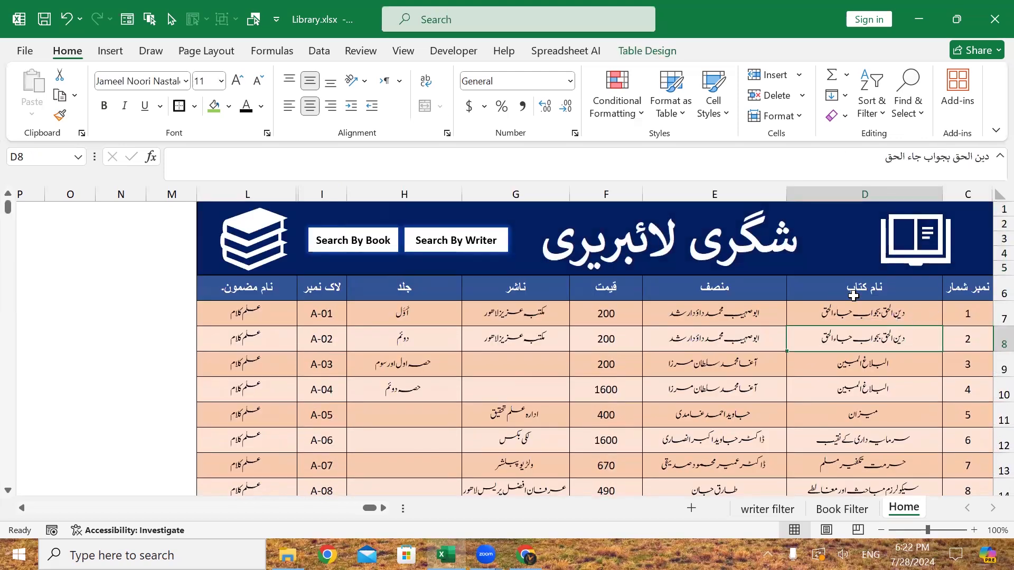
left_click(731, 317)
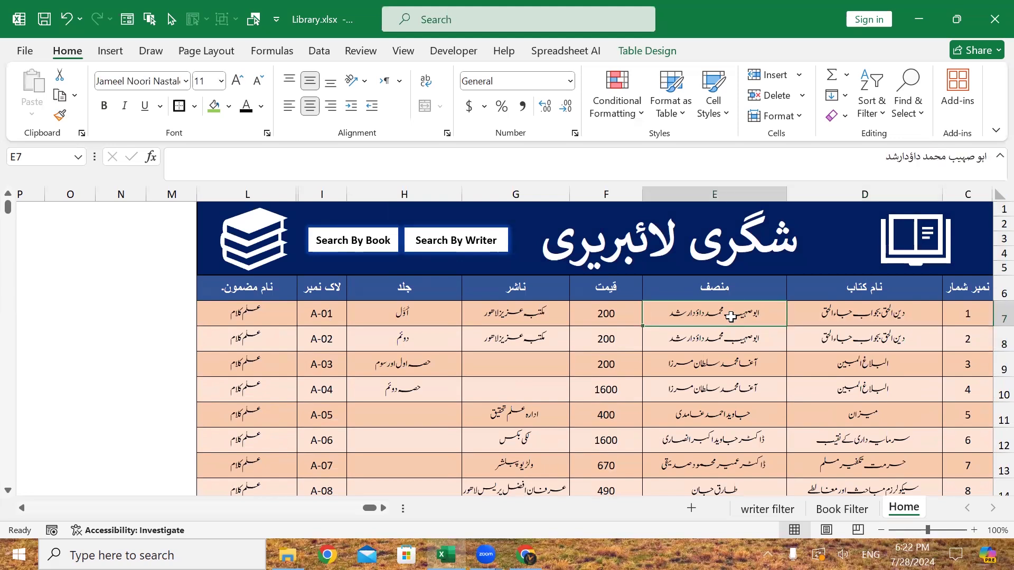
left_click(611, 319)
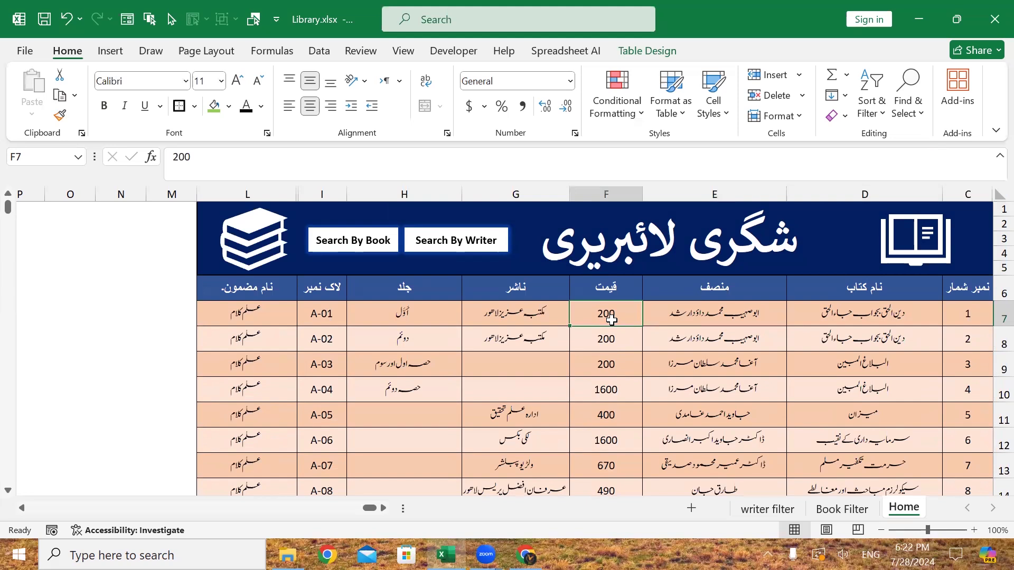
key("Left")
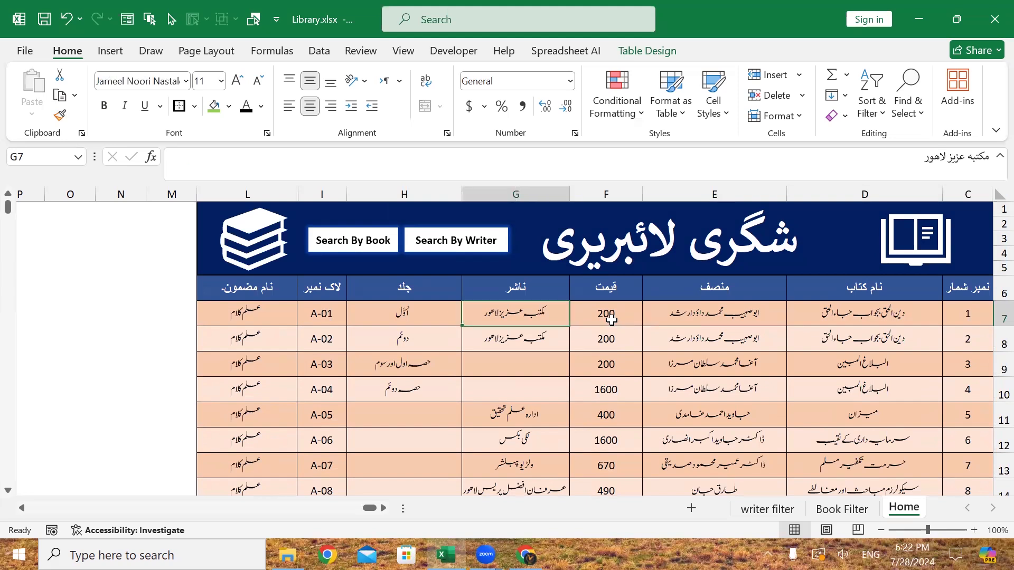
key("Left")
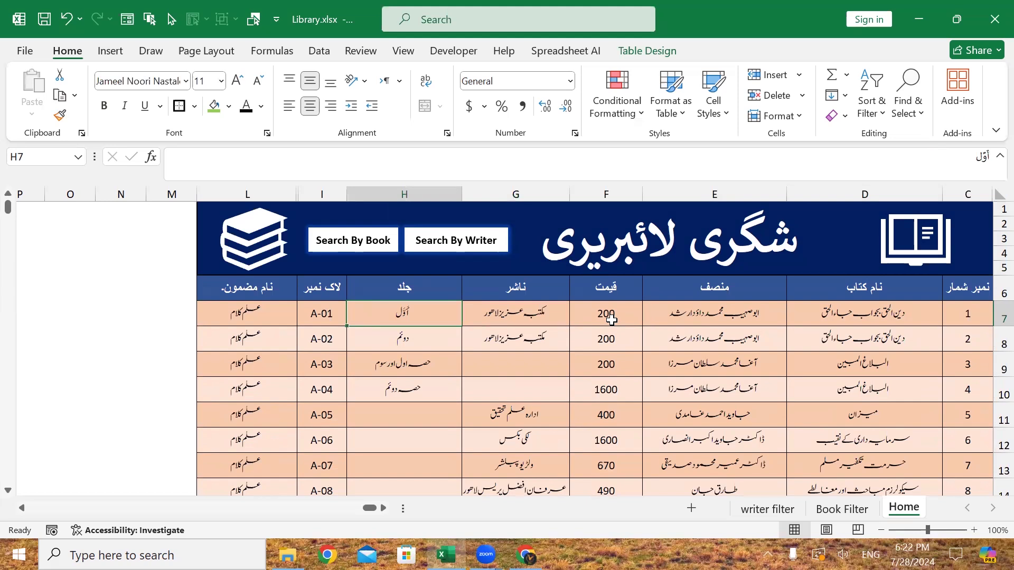
key("Left")
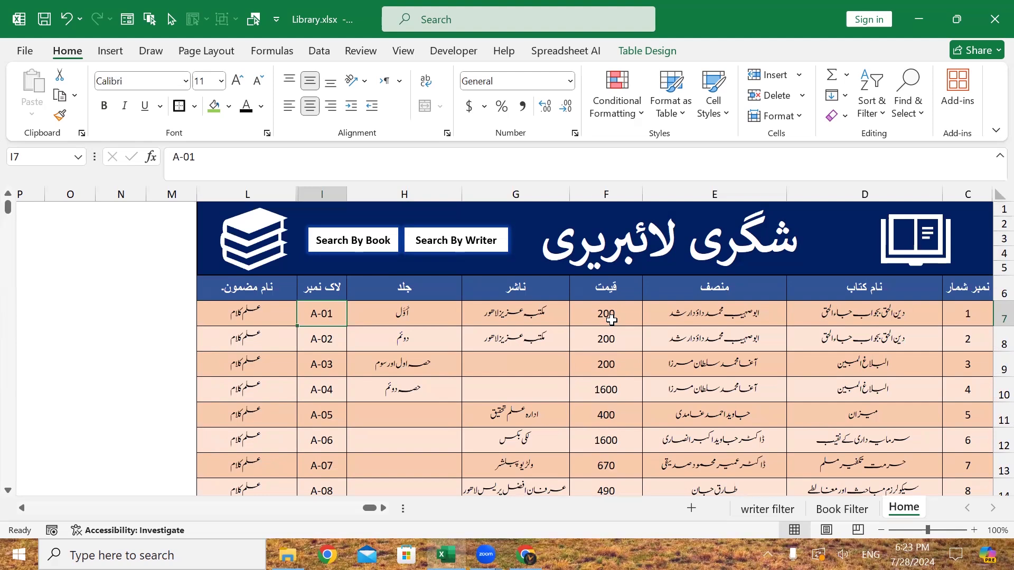
key("Left")
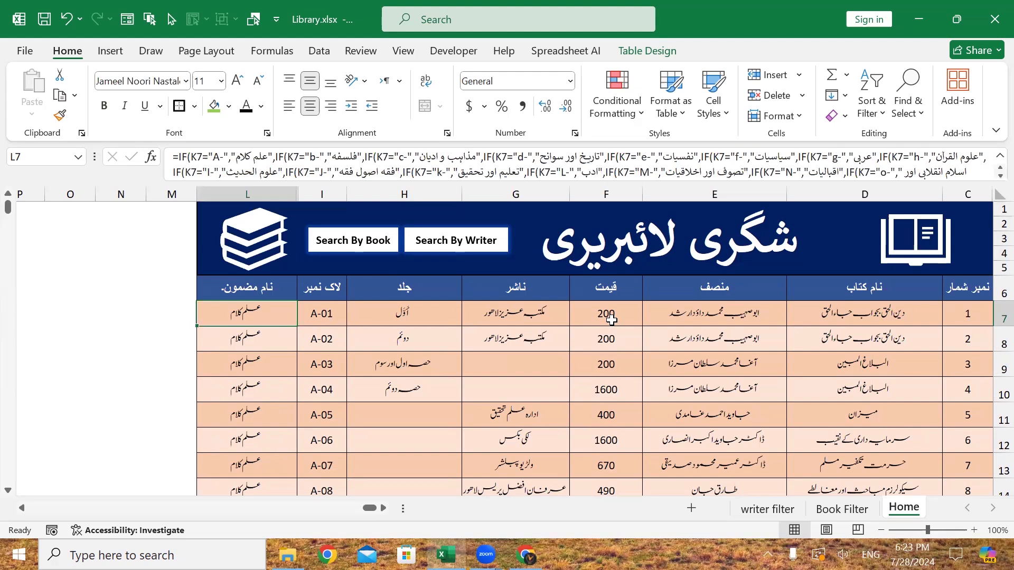
key("Down")
key("Left")
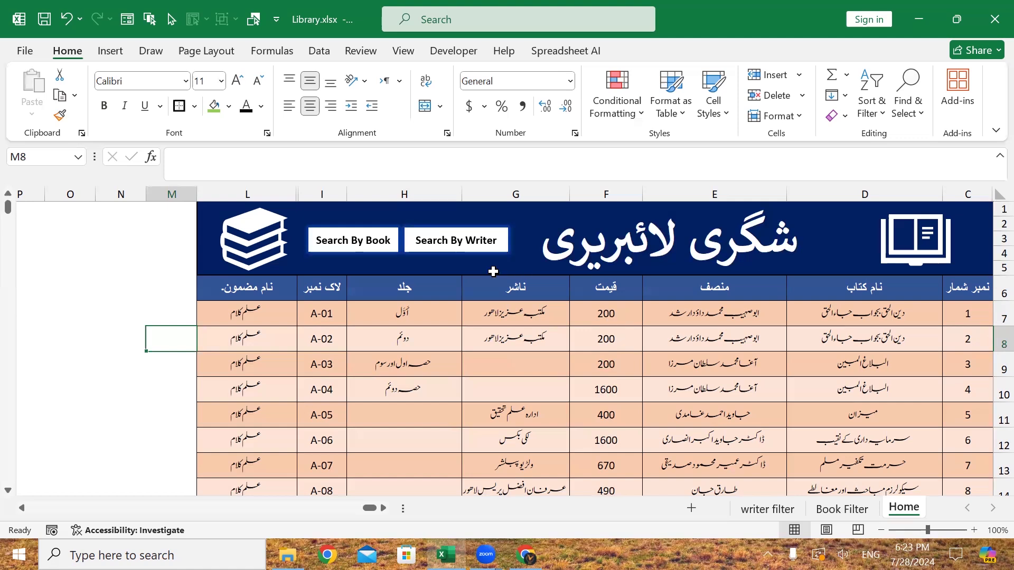
- On the Book Filter sheet, look up the book دین الحق بجواب جاء الحق and inspect its matching book name, writer and lock number cells
left_click(388, 259)
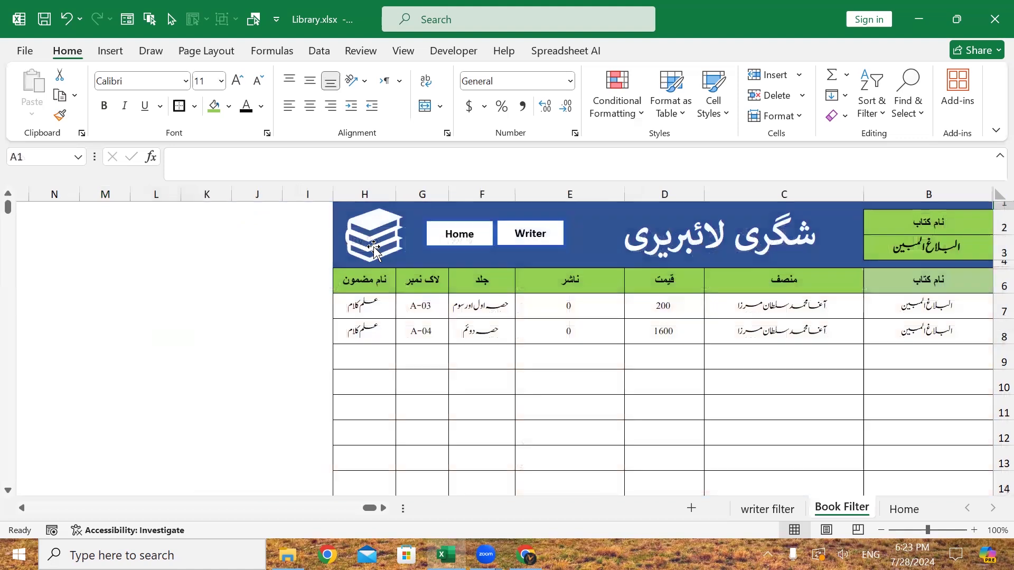
left_click(877, 246)
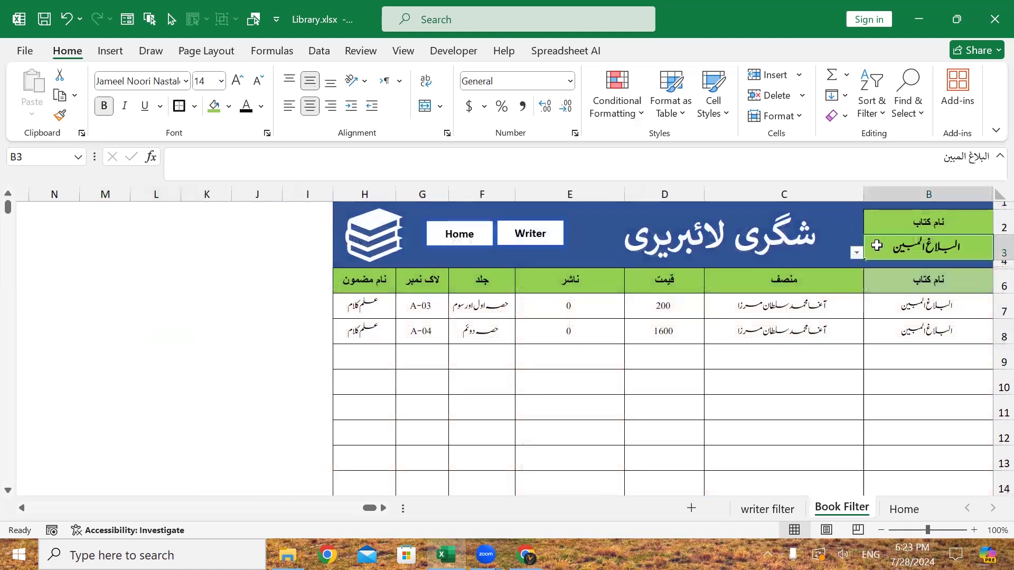
left_click(855, 253)
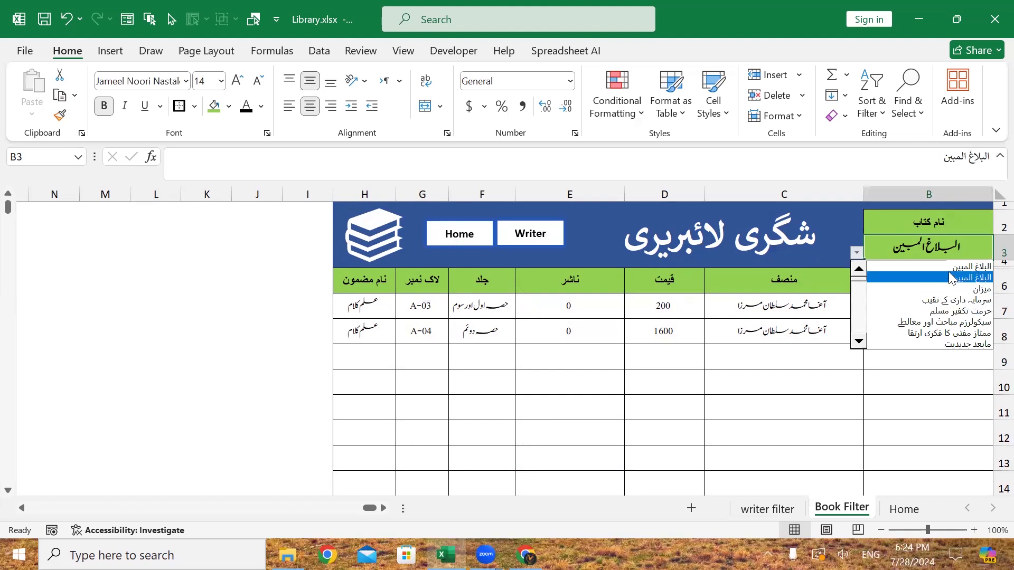
left_click(858, 269)
left_click(858, 269)
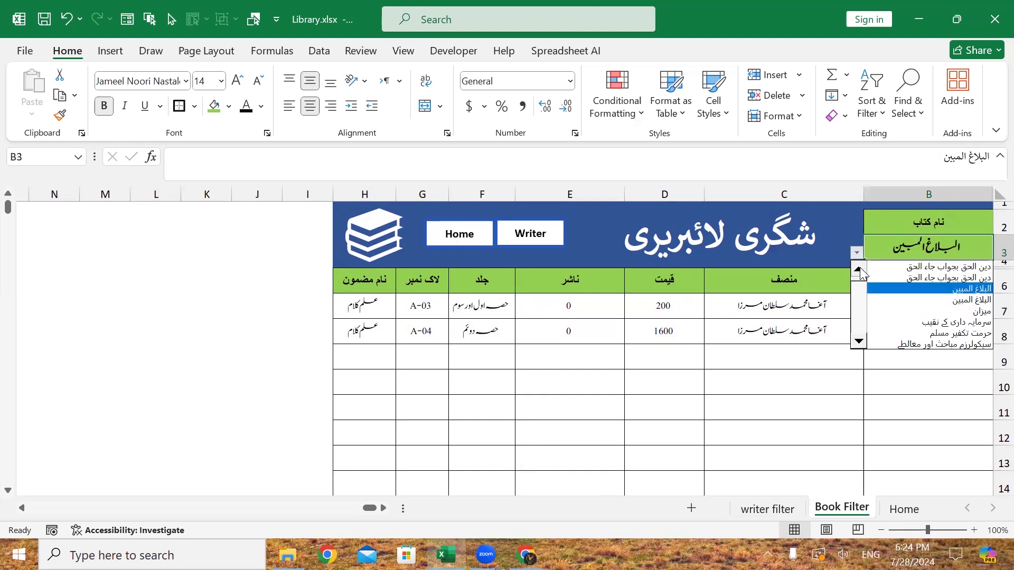
left_click(954, 269)
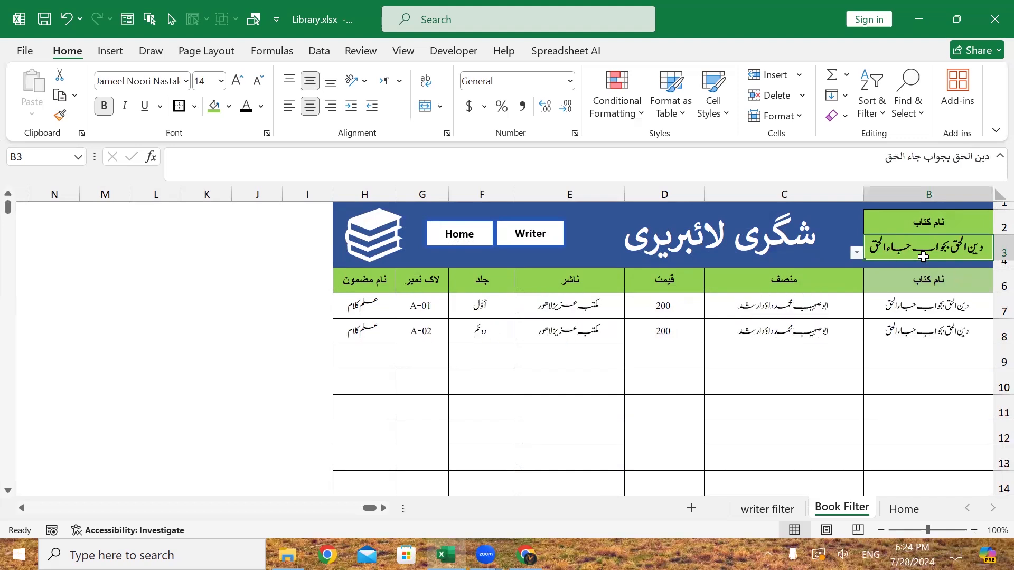
left_click(913, 316)
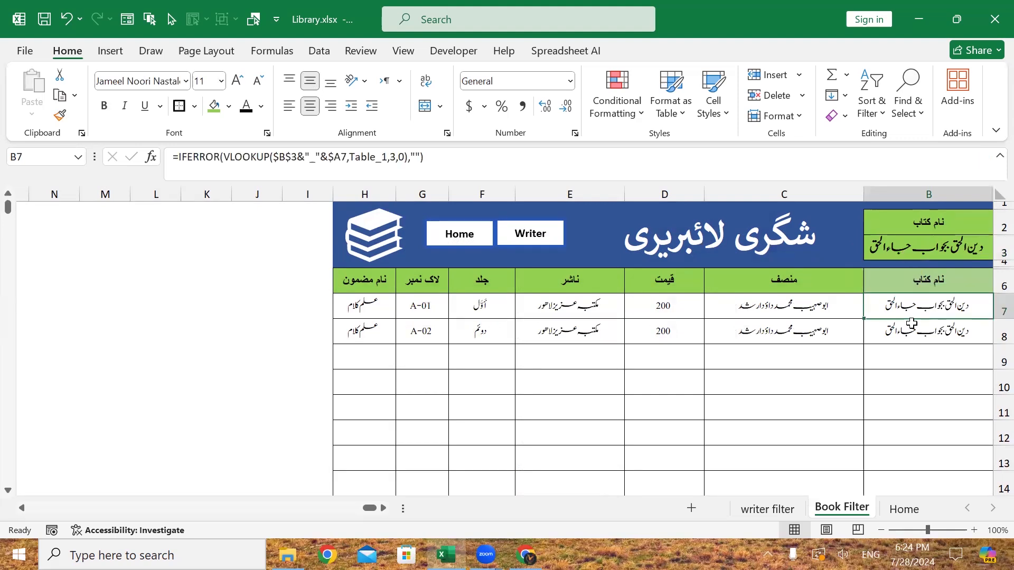
left_click(769, 323)
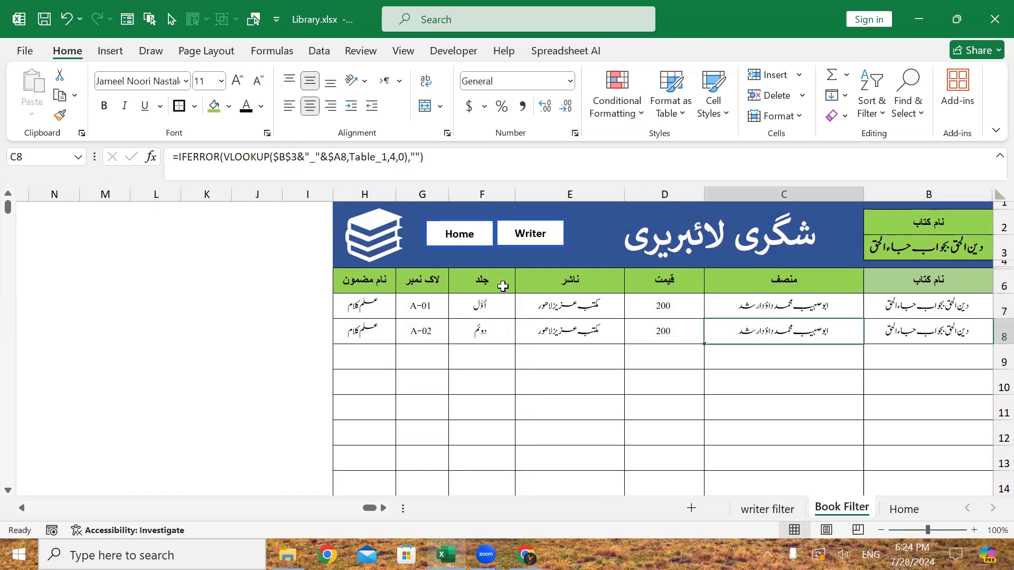
left_click(420, 308)
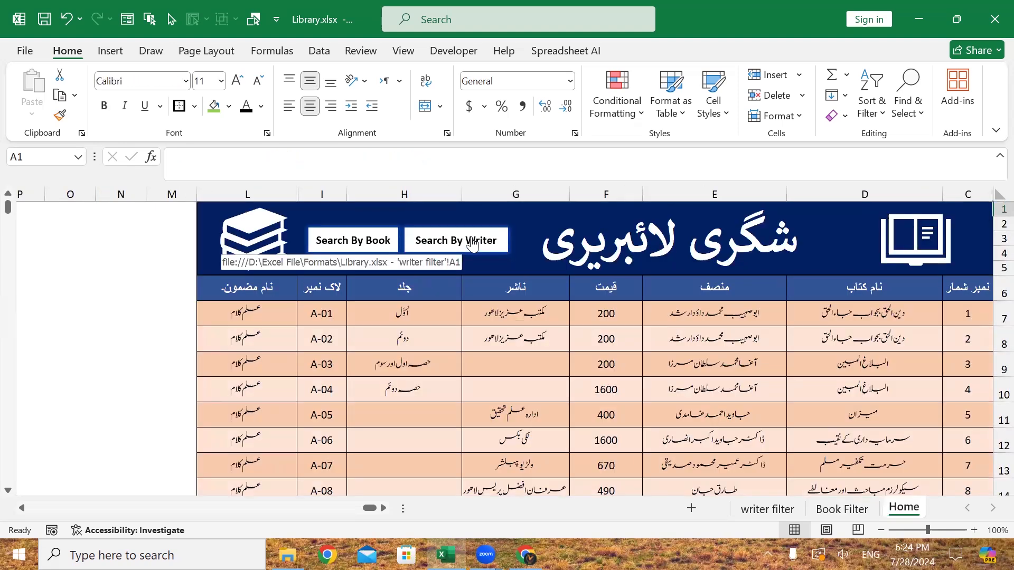
- On the writer filter sheet, look up one writer and then the writer of book A-01, and return to the Home sheet
left_click(472, 242)
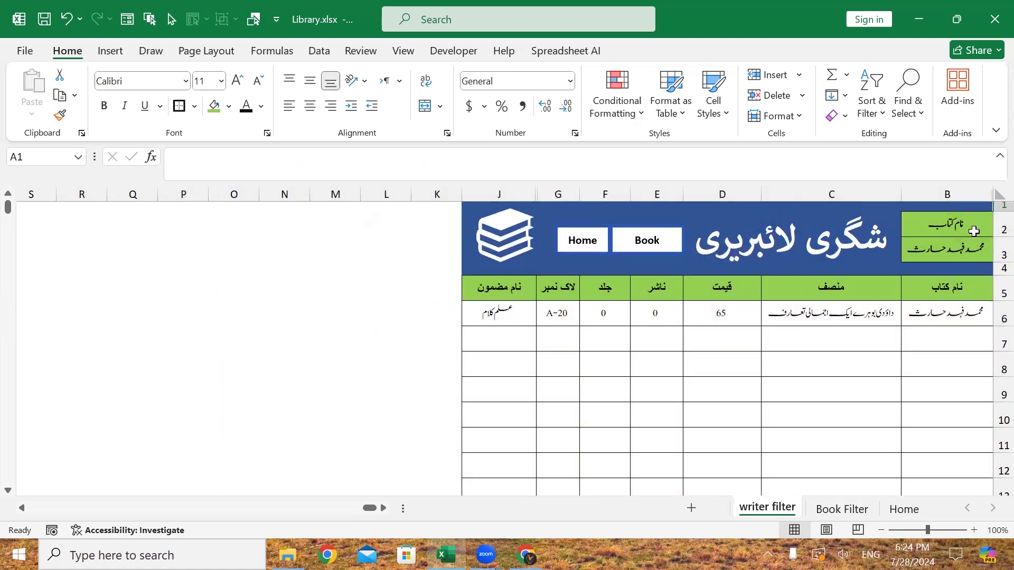
left_click(951, 251)
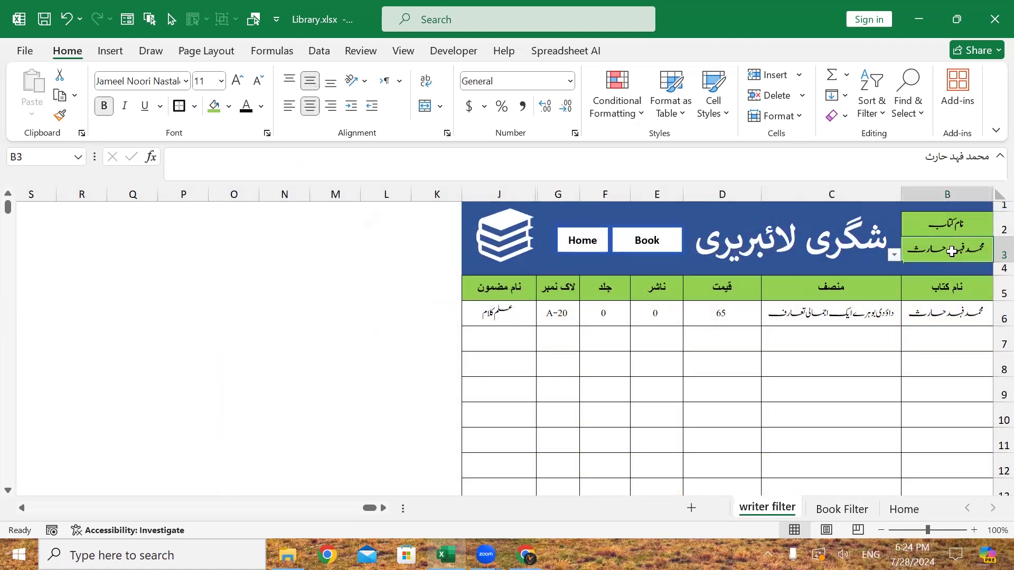
left_click(893, 254)
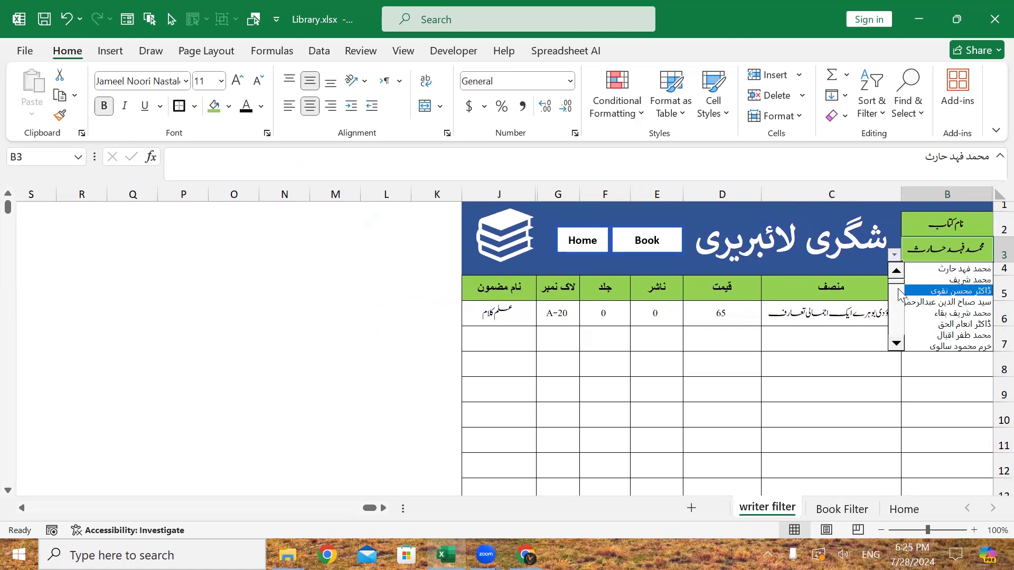
left_click(931, 325)
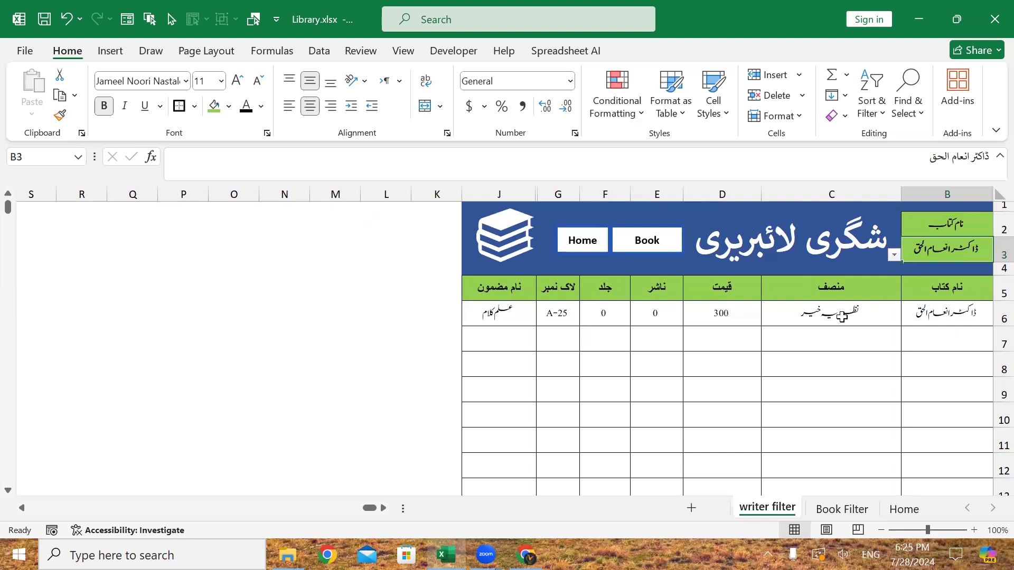
left_click(894, 255)
left_click(925, 322)
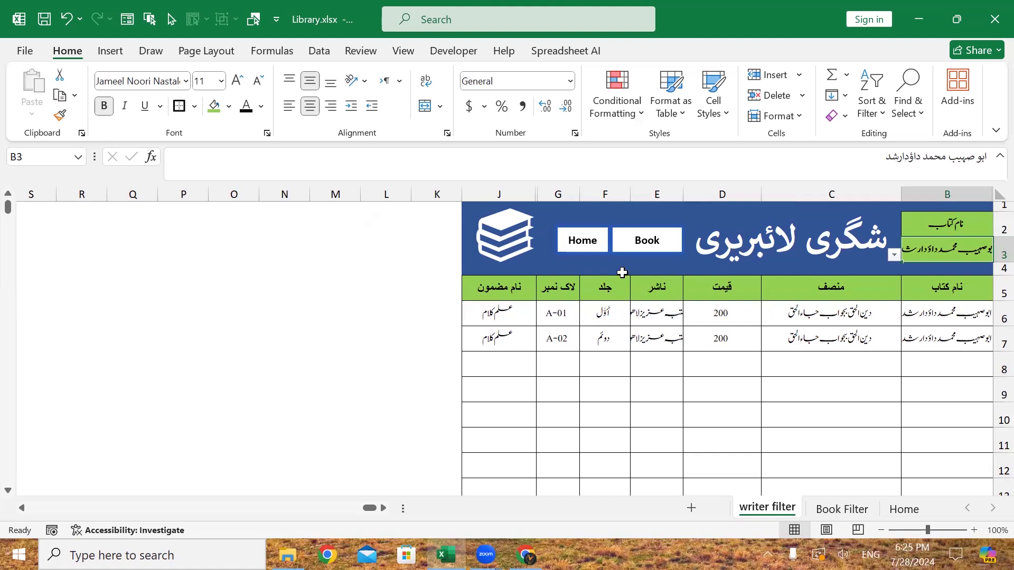
left_click(582, 240)
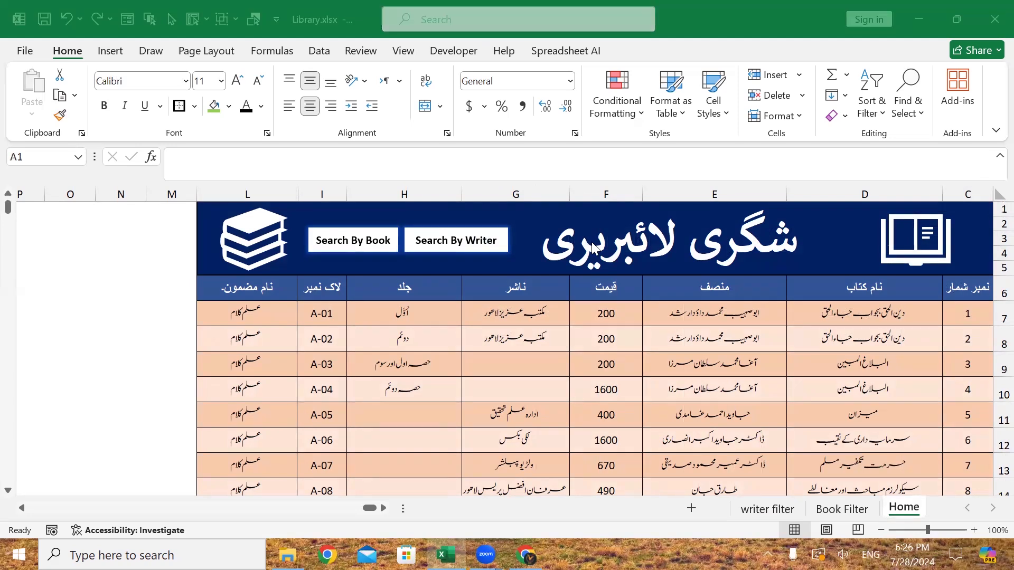
- Create a new blank workbook and set its first sheet to right-to-left layout
key("ctrl+n")
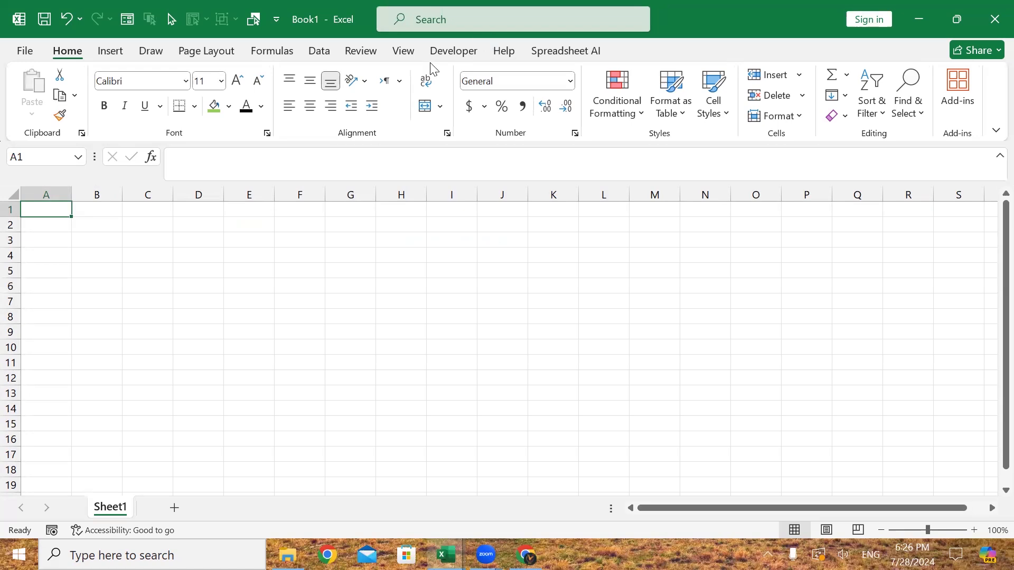
left_click(445, 53)
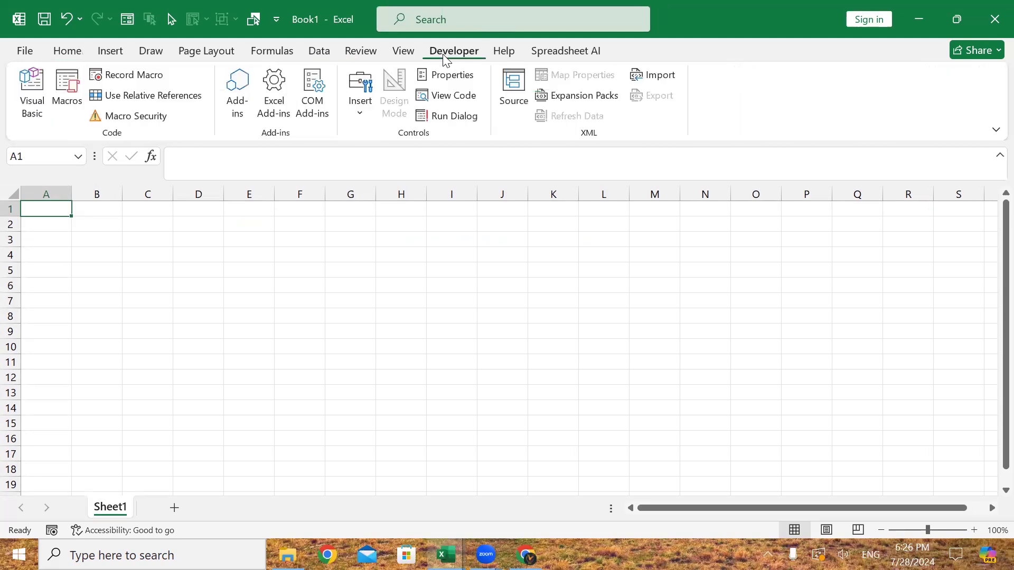
left_click(200, 56)
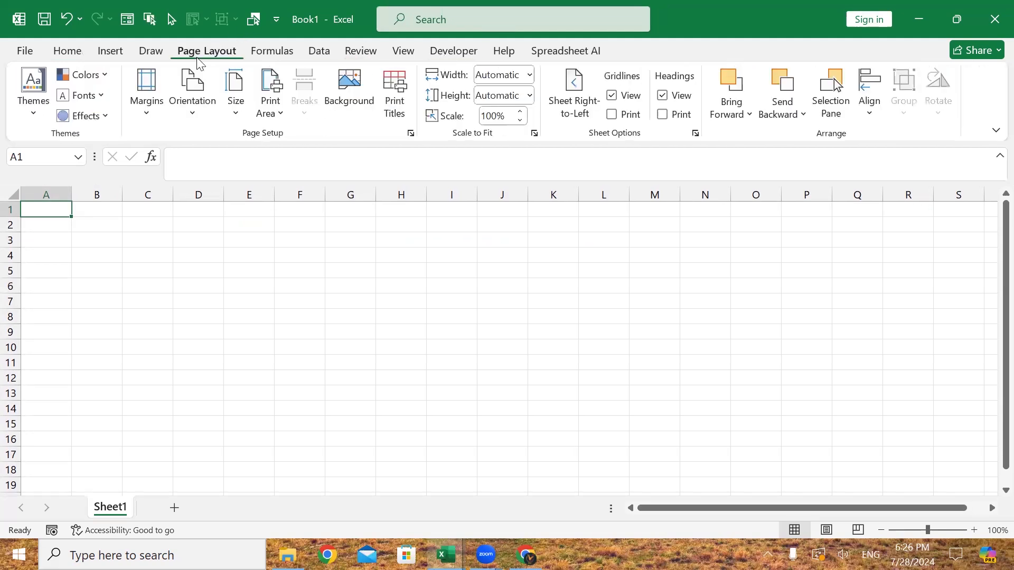
left_click(577, 102)
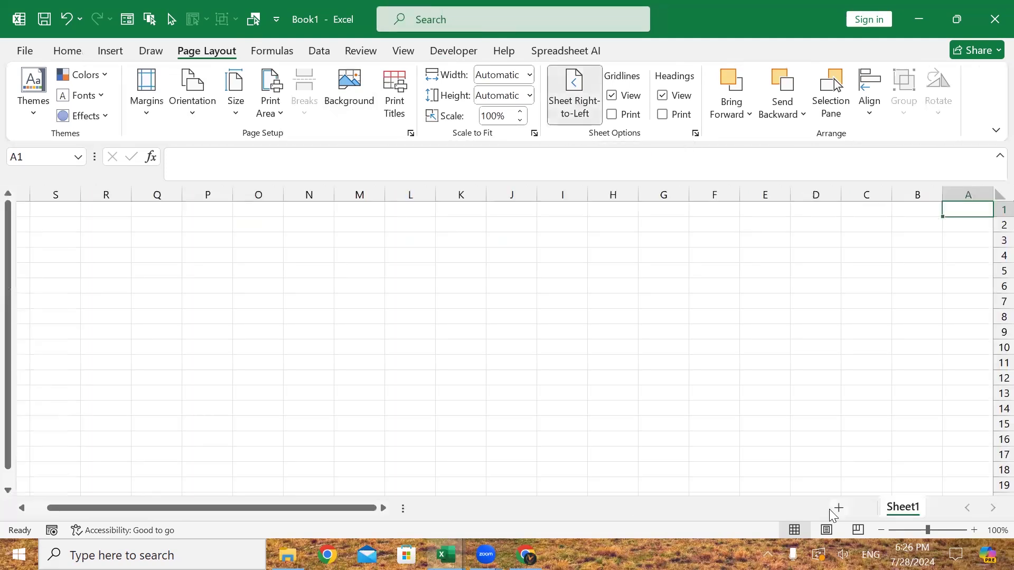
- Add two more sheets to the workbook, set both to right-to-left layout, and return to Sheet1
left_click(831, 510)
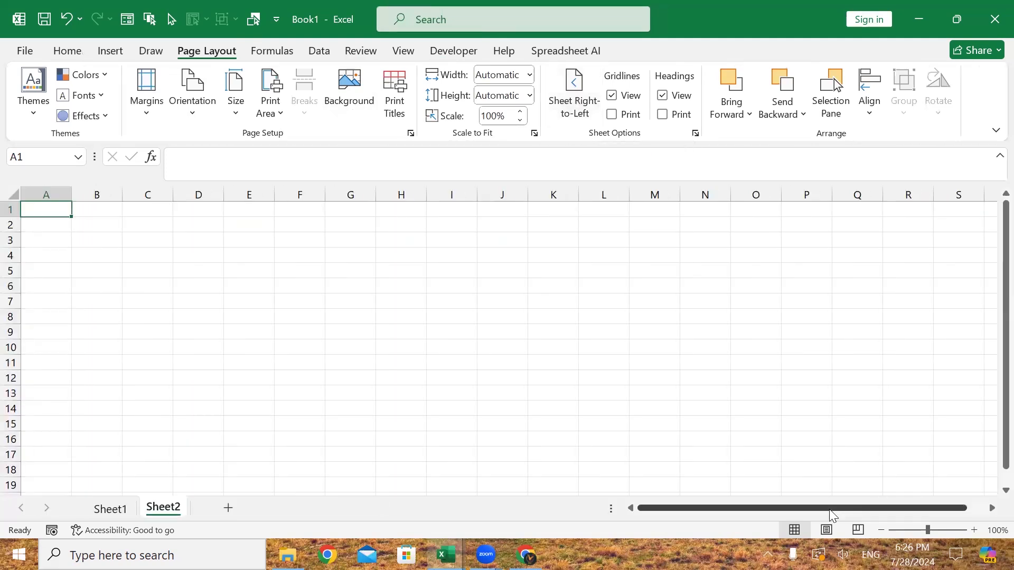
left_click(228, 508)
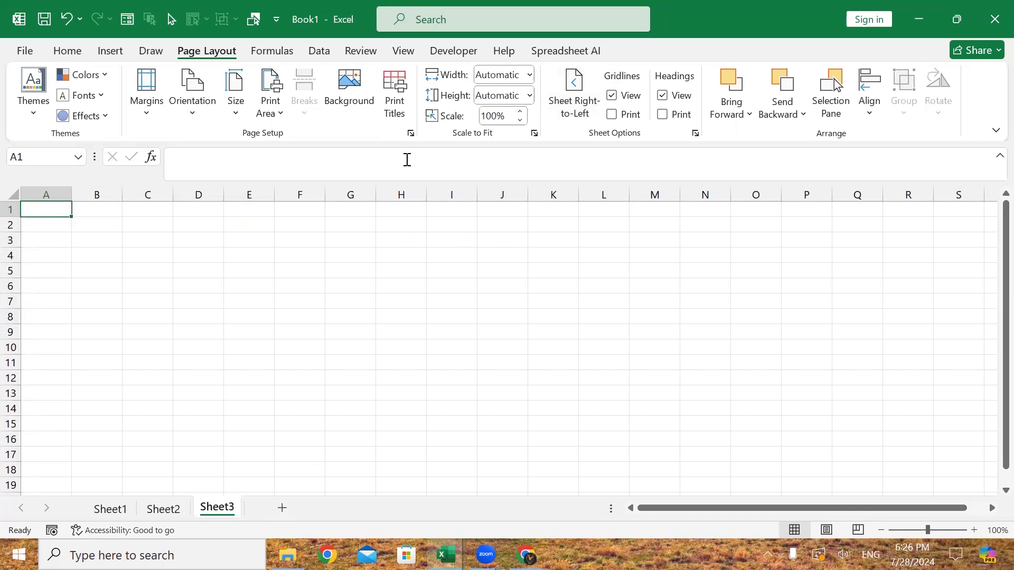
left_click(558, 97)
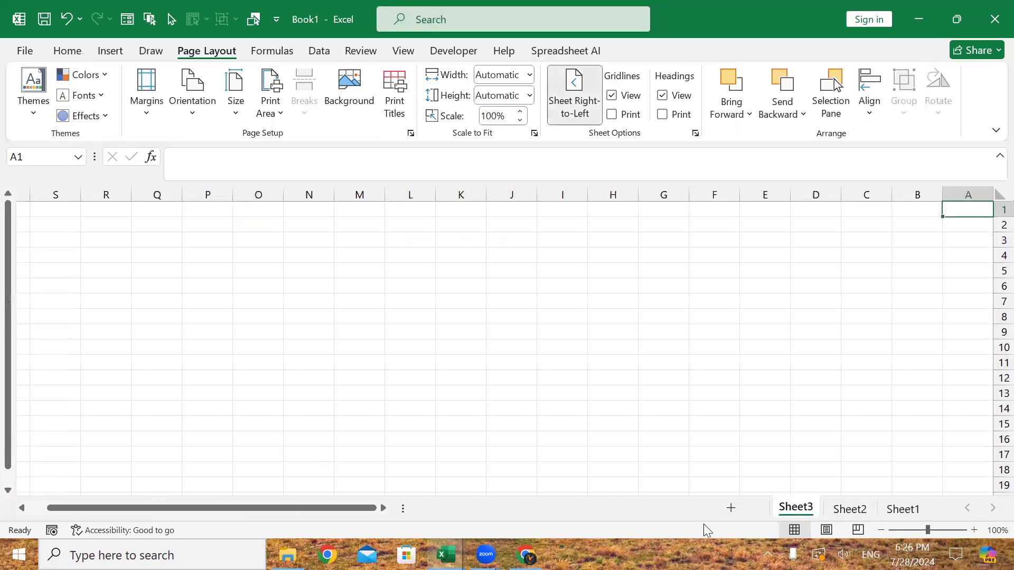
left_click(848, 509)
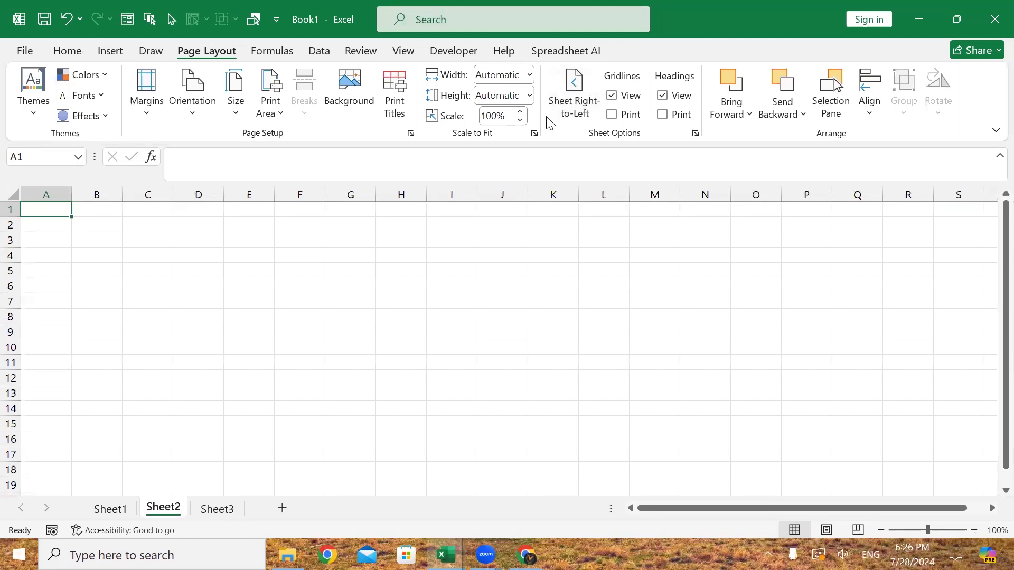
left_click(563, 112)
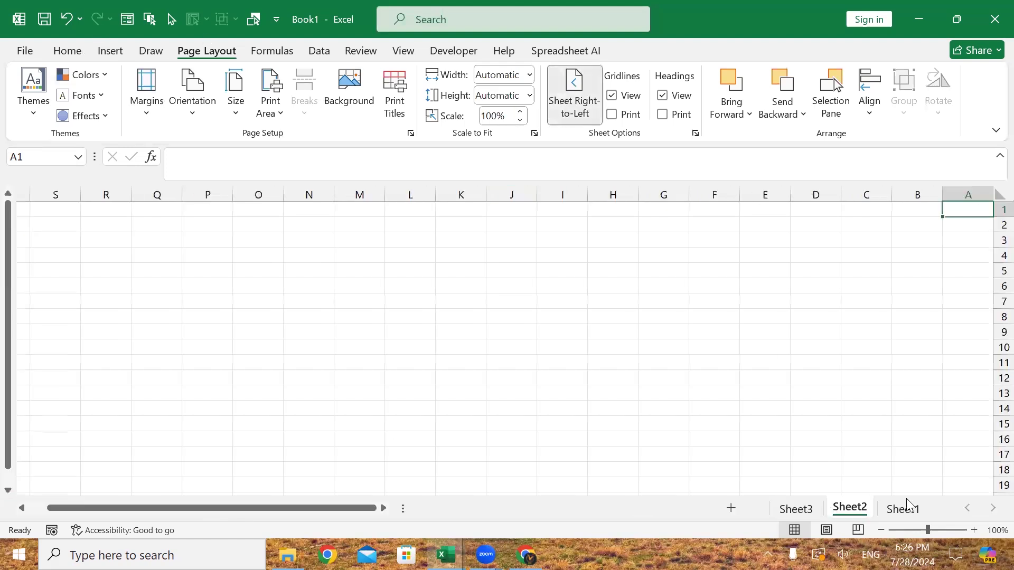
left_click(901, 511)
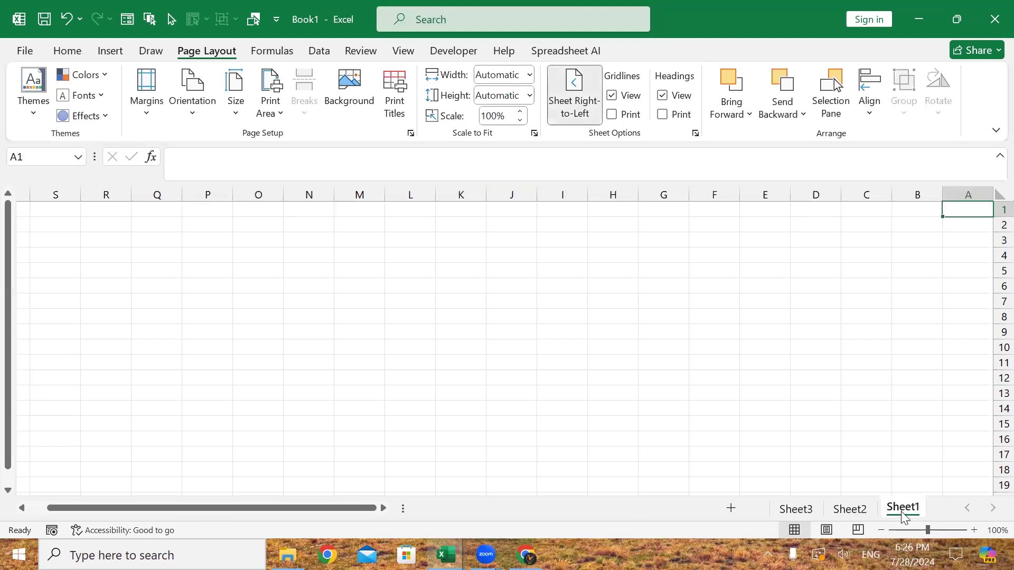
- Rename the three sheets Home, book and Writer
double_click(900, 511)
type("Home")
key("Return")
double_click(859, 509)
type("book")
key("Return")
double_click(806, 509)
type("Witer")
key("Return")
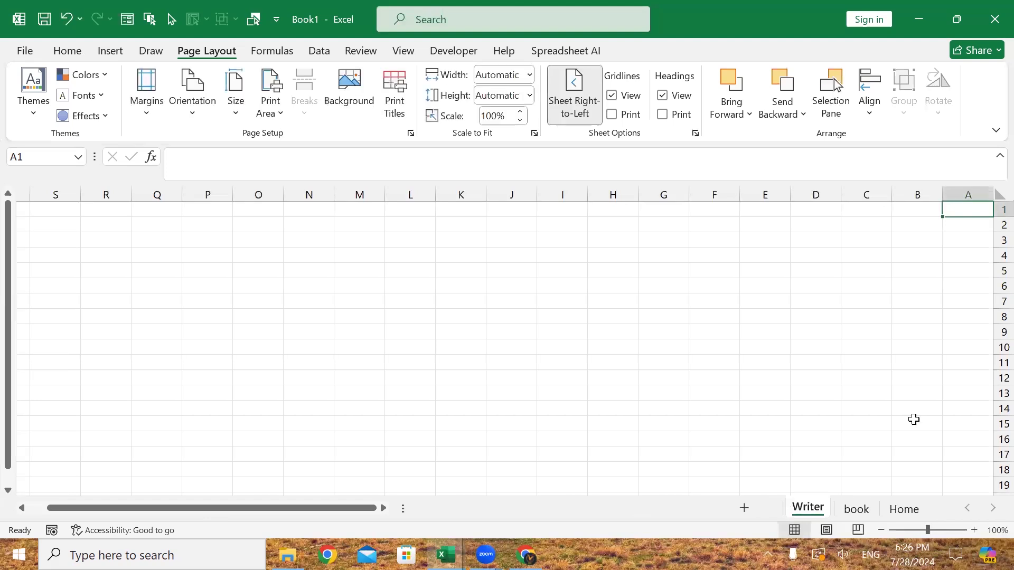
- Save the workbook to the Desktop as Library.xlsx1.xlsx
key("ctrl+s")
left_click(201, 389)
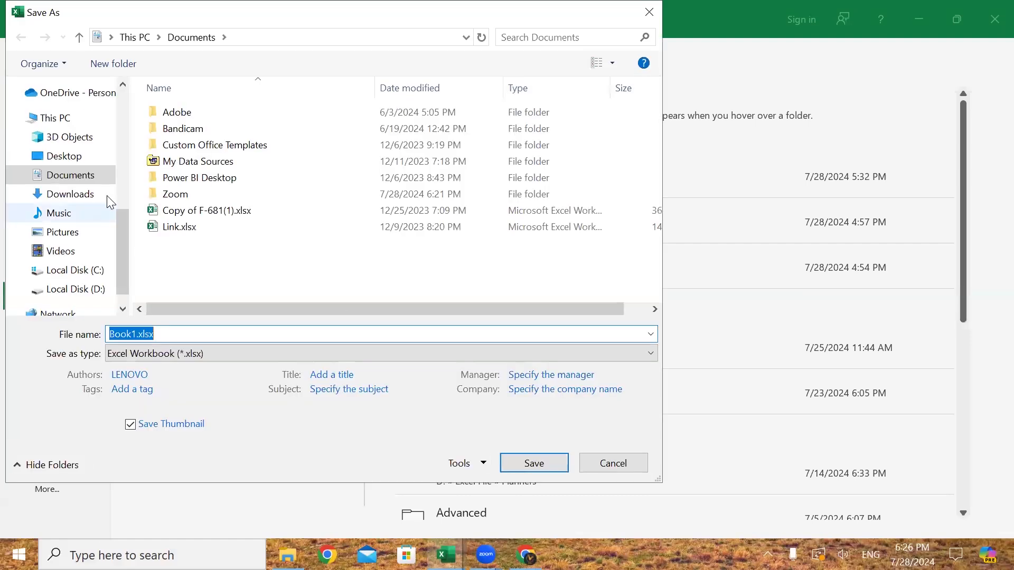
left_click(88, 159)
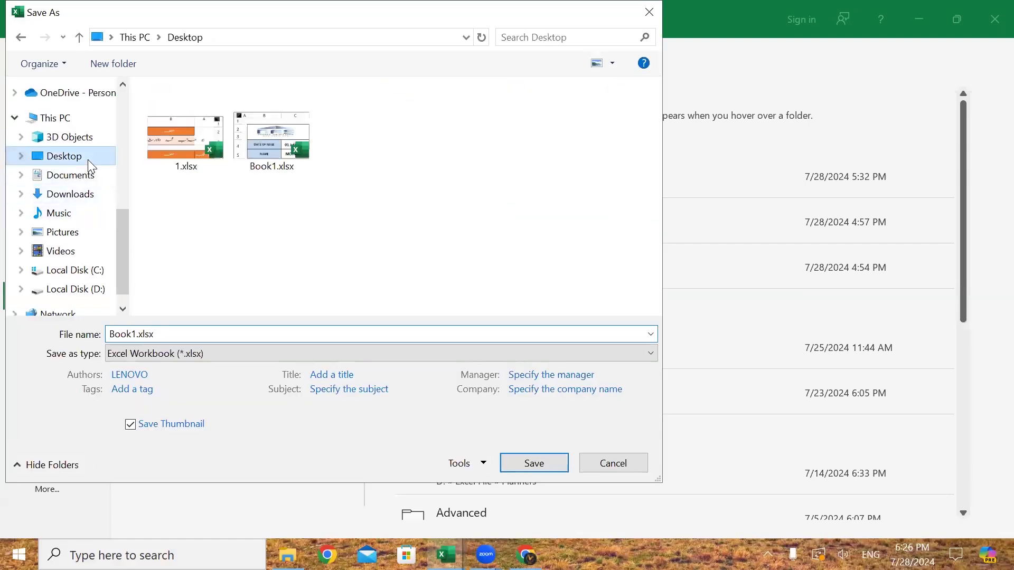
left_click(189, 329)
double_click(194, 331)
type("Library")
key("Return")
key("Return")
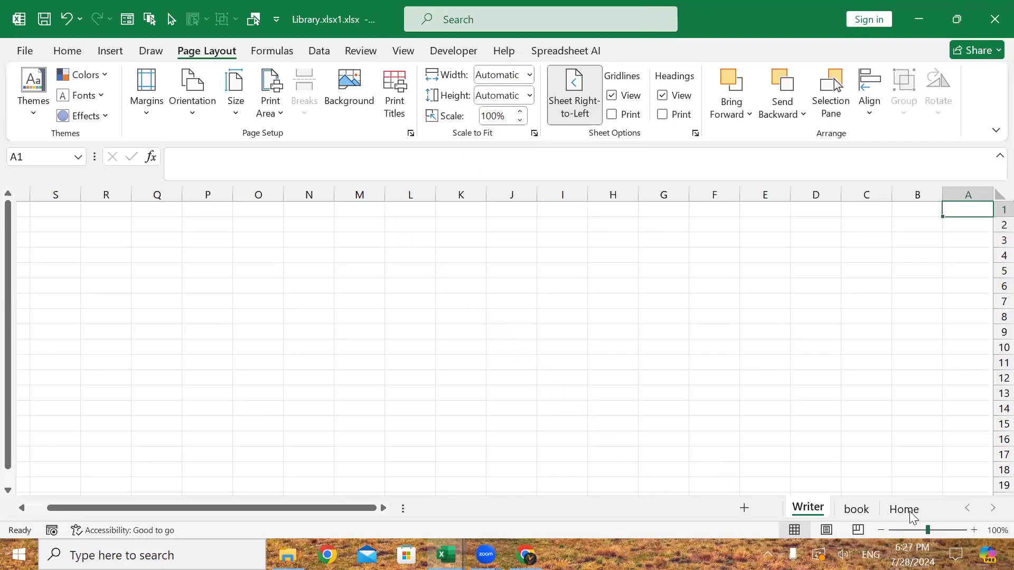
- Copy the entire Home sheet of Library.xlsx and paste it into the Home sheet of Library.xlsx1.xlsx
left_click(906, 510)
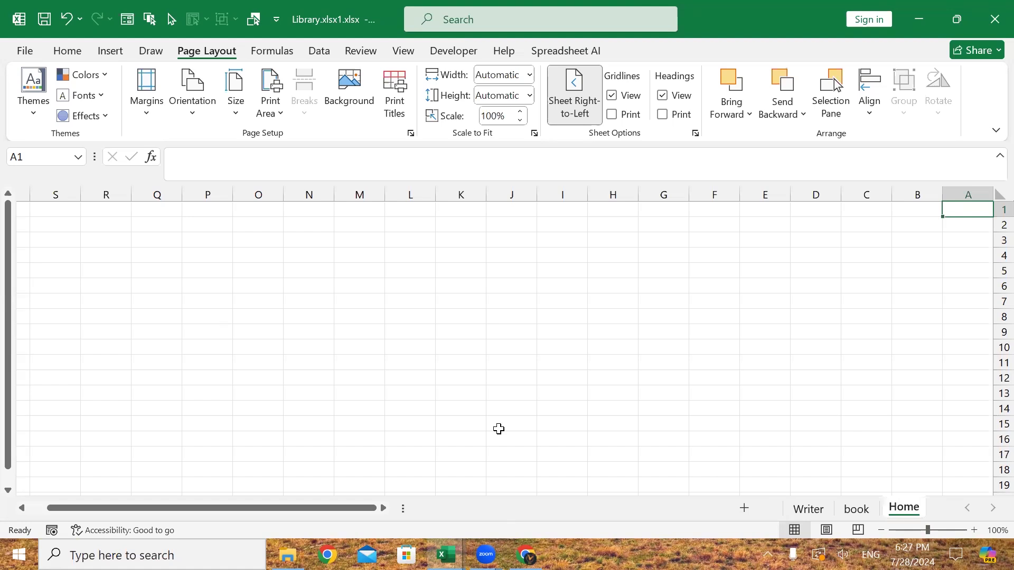
left_click(67, 50)
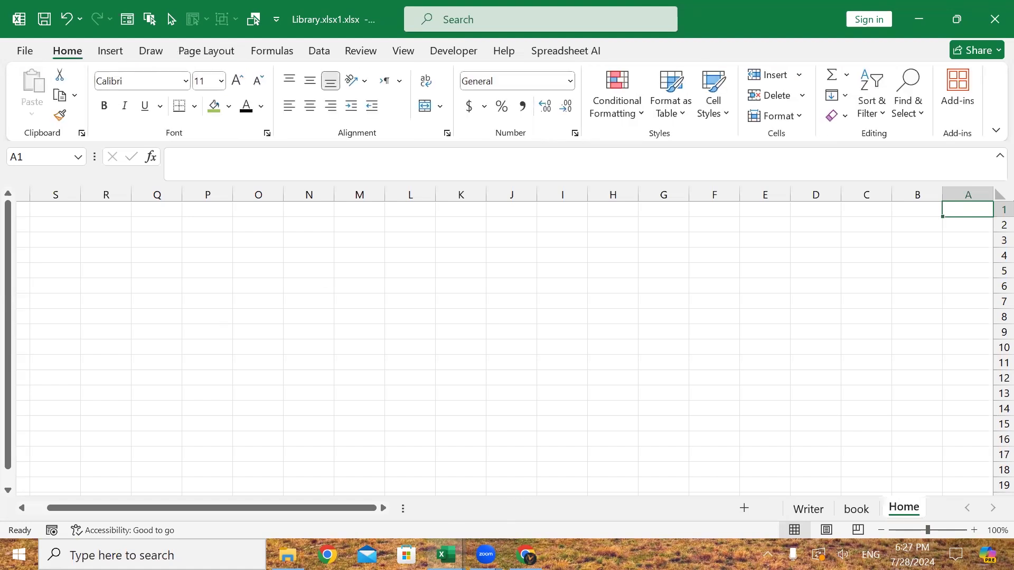
mouse_move(446, 554)
left_click(383, 479)
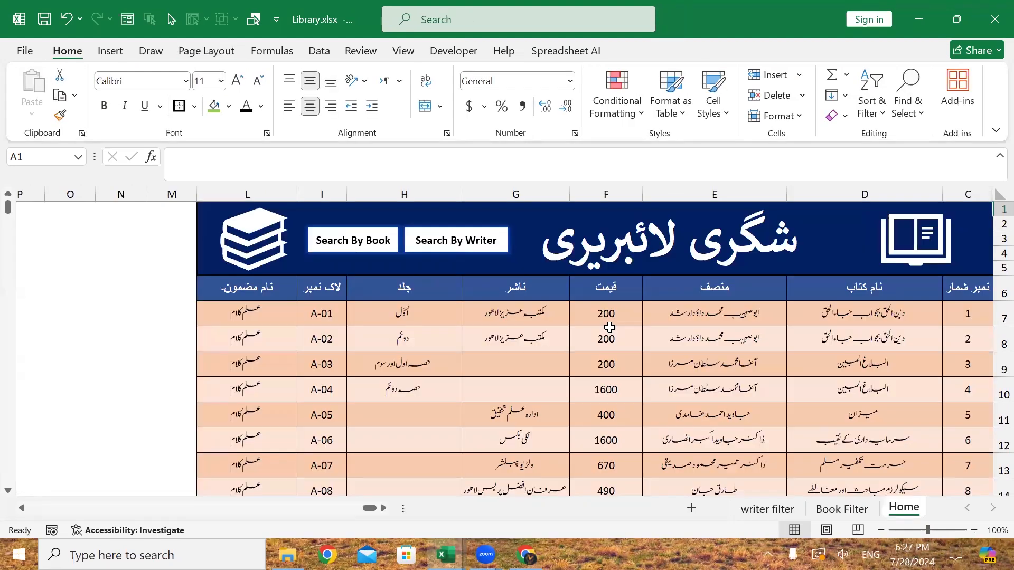
key("ctrl+a")
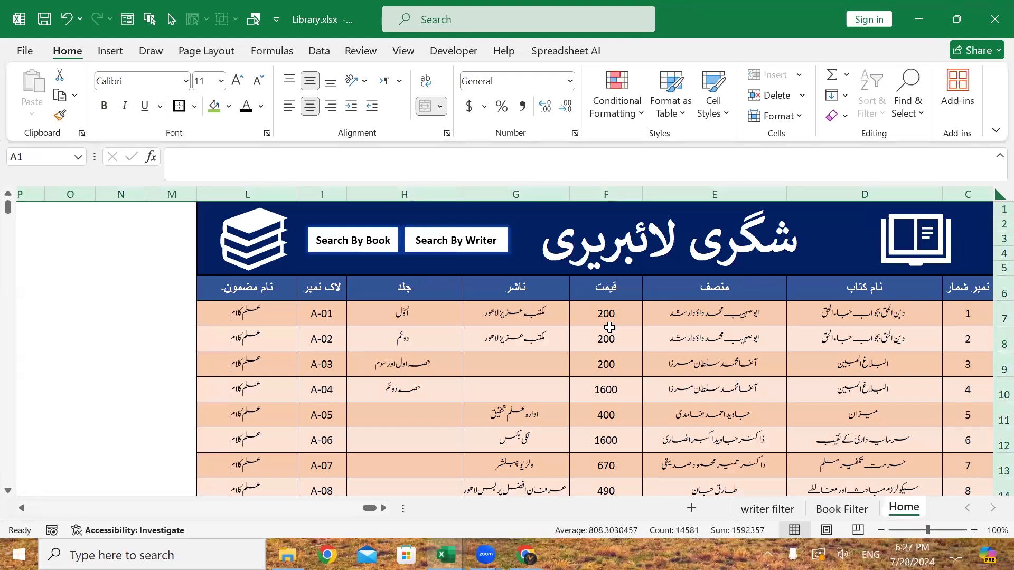
key("ctrl+c")
mouse_move(445, 554)
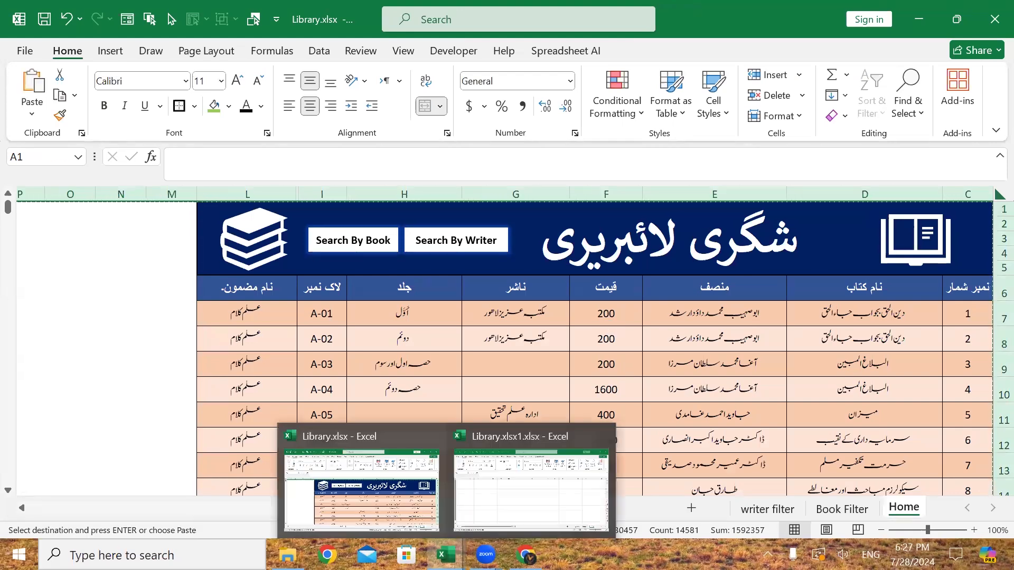
left_click(507, 492)
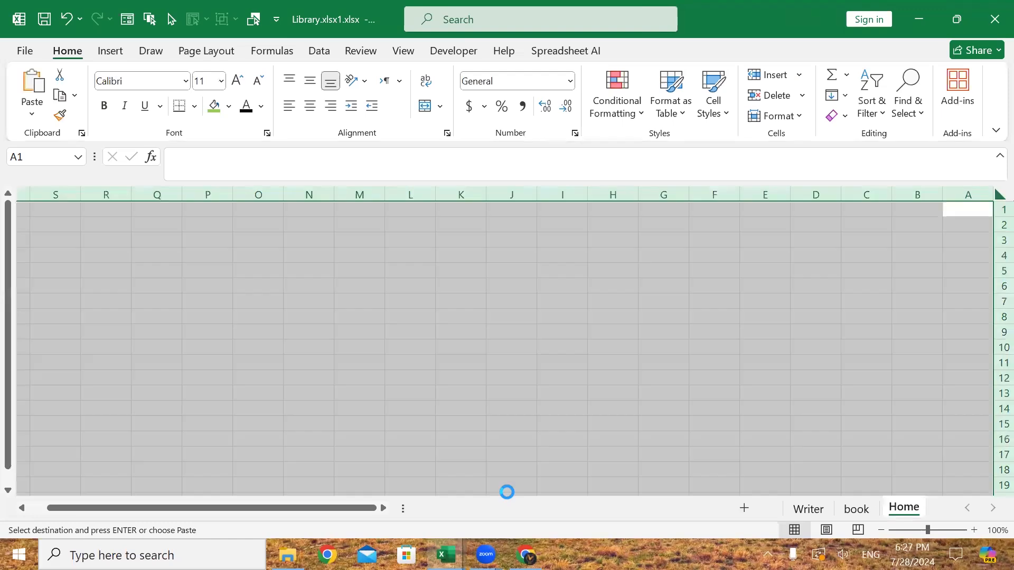
key("Return")
left_click(682, 347)
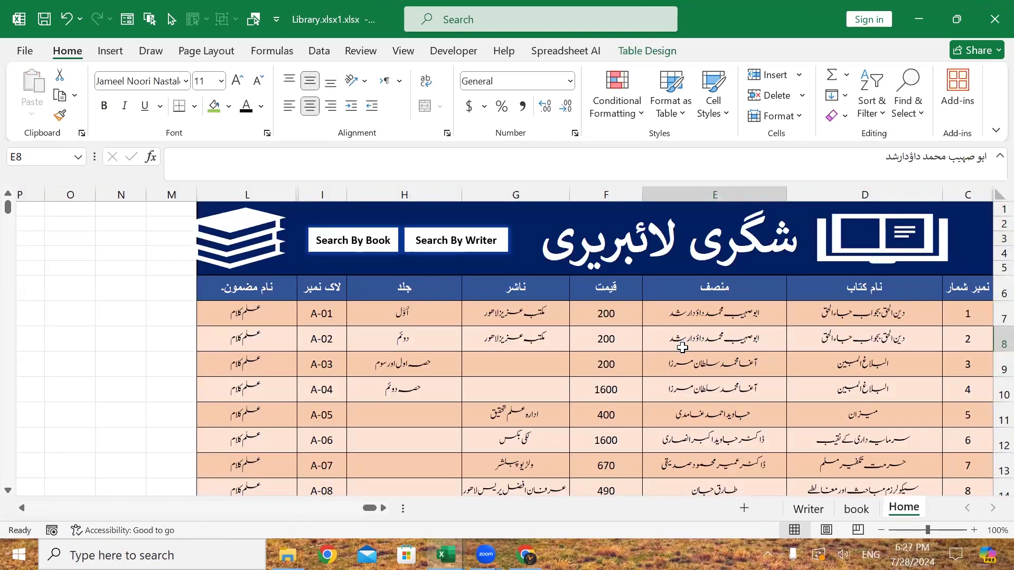
- Unhide columns K and J between the lock number column and column L on the Home sheet
double_click(295, 195)
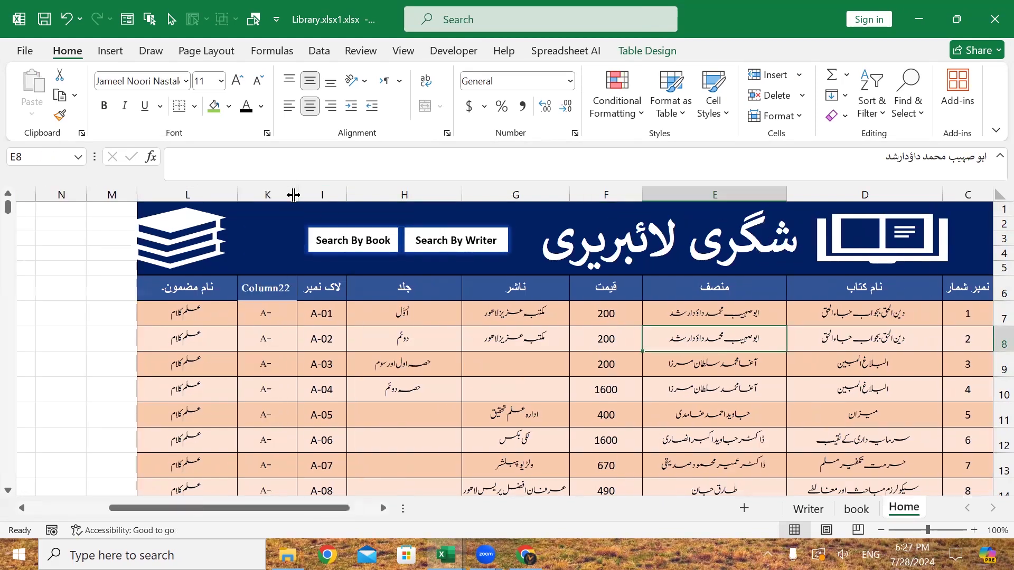
double_click(298, 195)
left_click(303, 194)
double_click(305, 194)
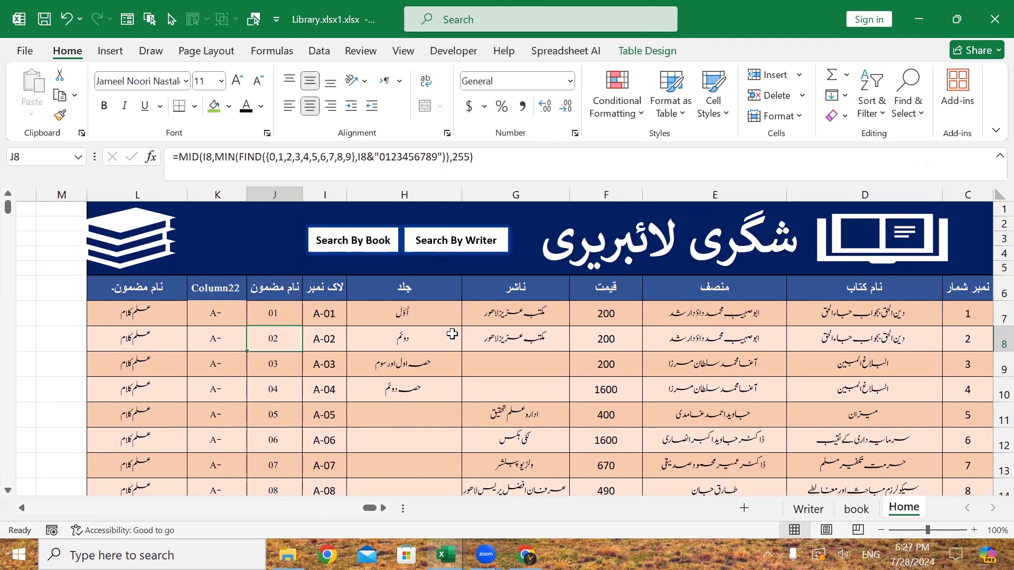
- Examine the volume, publisher and lock number entries in row 7 and the formulas in J7, K7 and L7
left_click(419, 323)
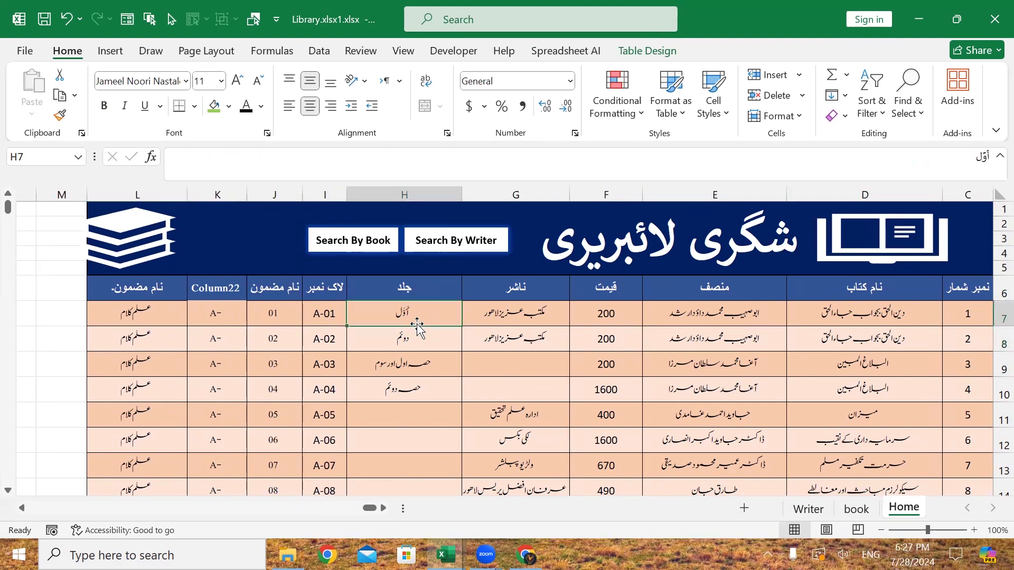
left_click(521, 314)
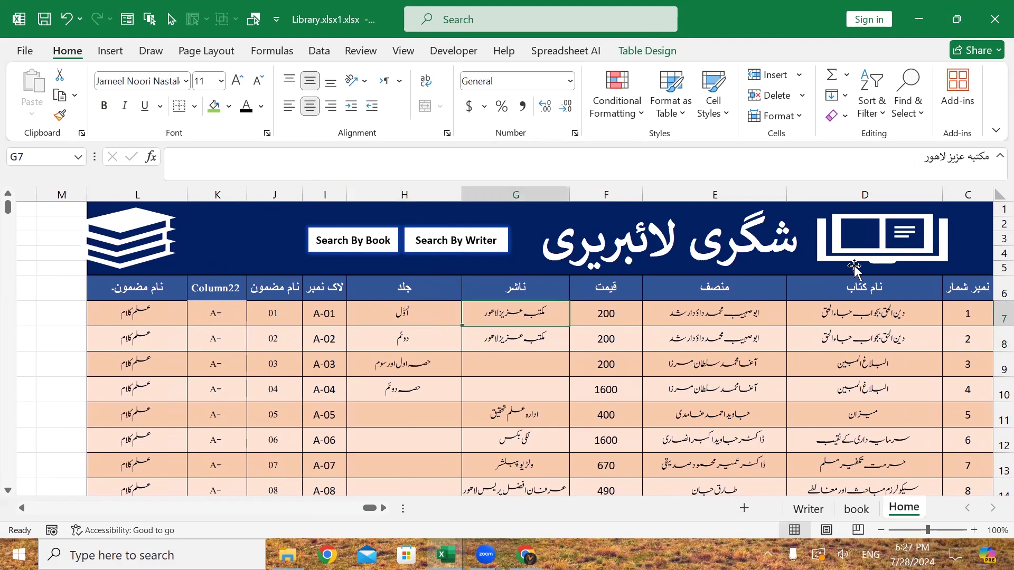
left_click(368, 315)
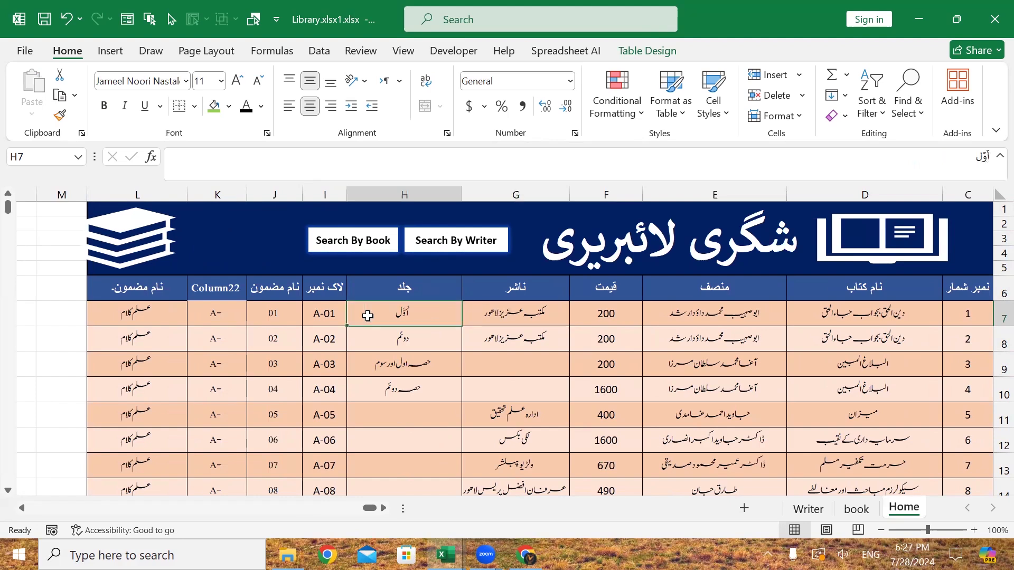
left_click(332, 315)
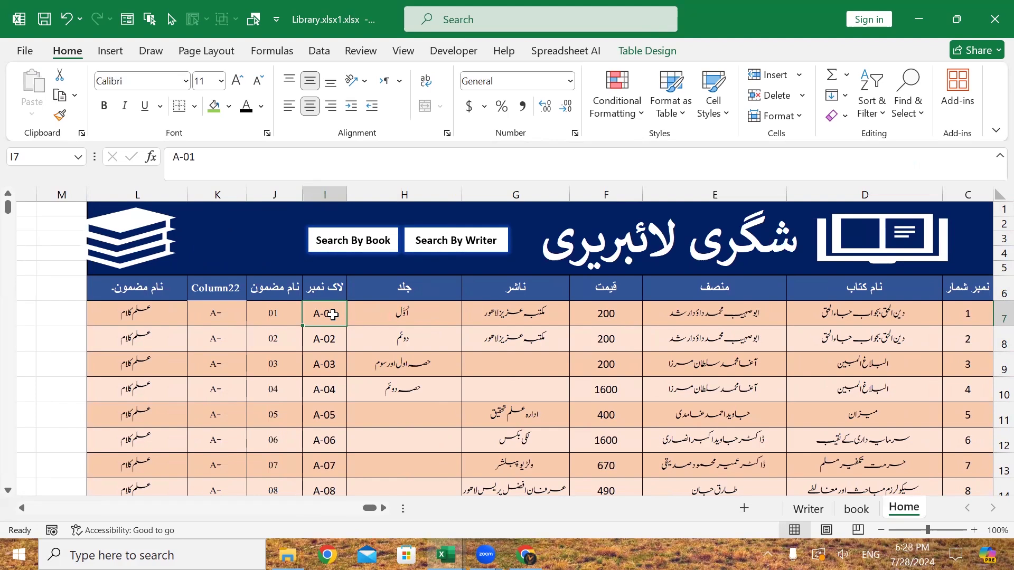
key("Left")
key("Left")
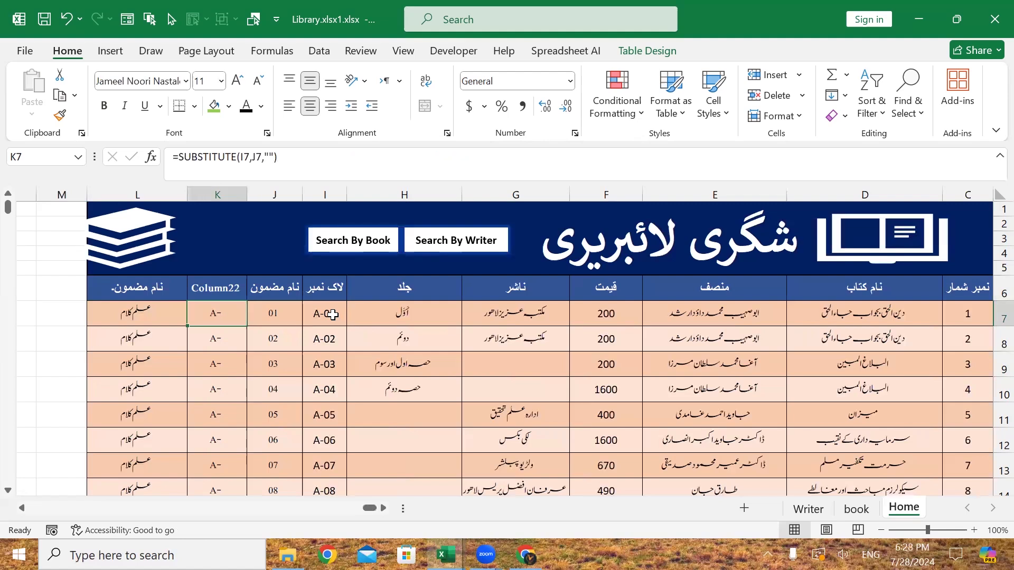
left_click(279, 312)
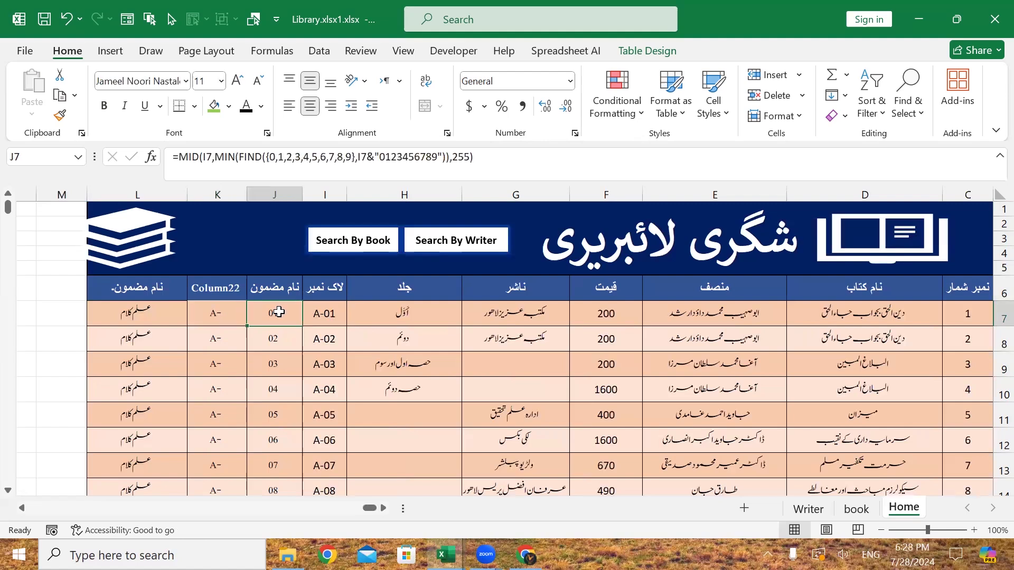
left_click(334, 316)
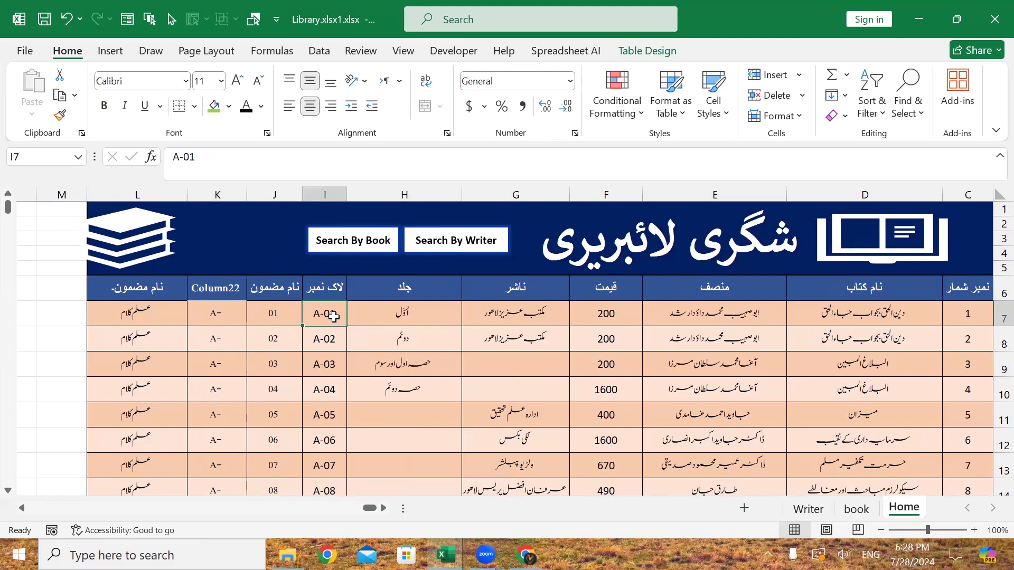
left_click(146, 312)
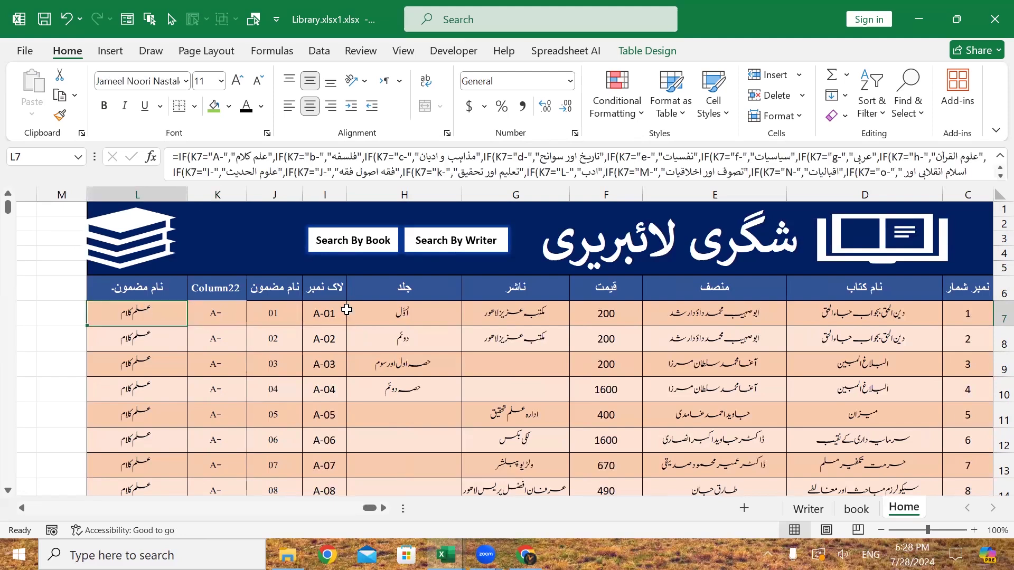
- Compare the lock number in I7 with the subject formula in L7, and check the headings of columns I to K
left_click(331, 315)
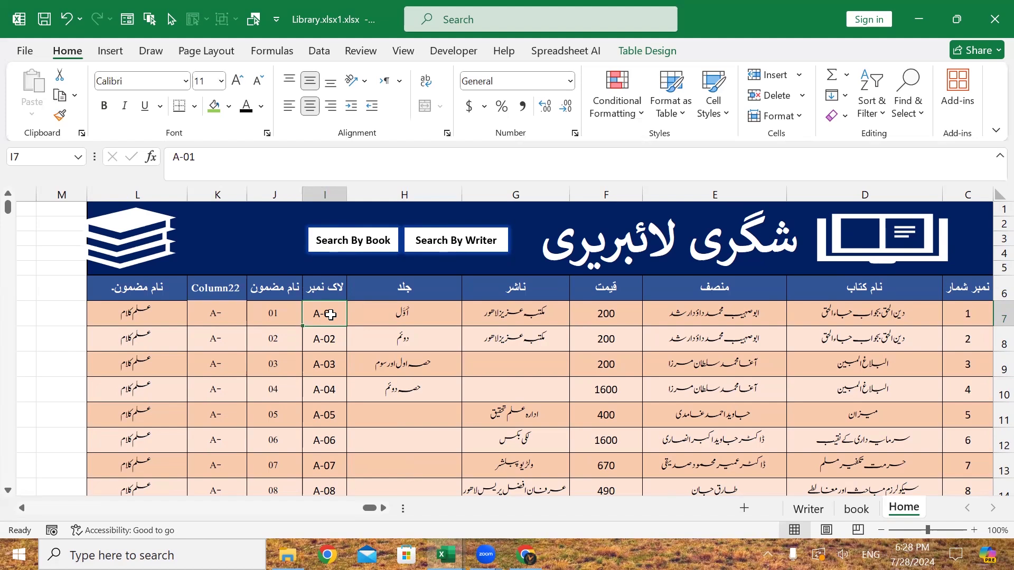
left_click(144, 319)
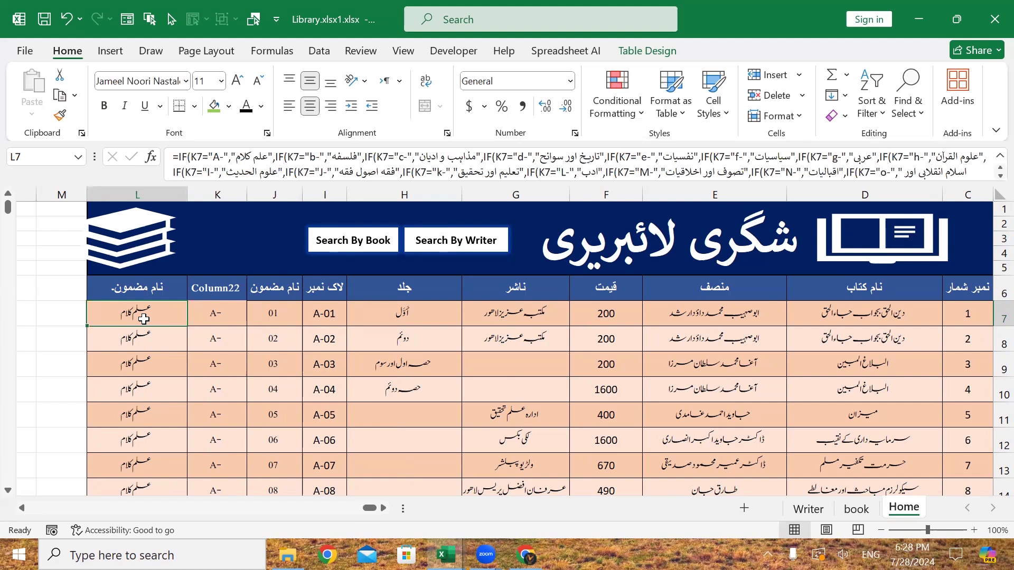
left_click(285, 286)
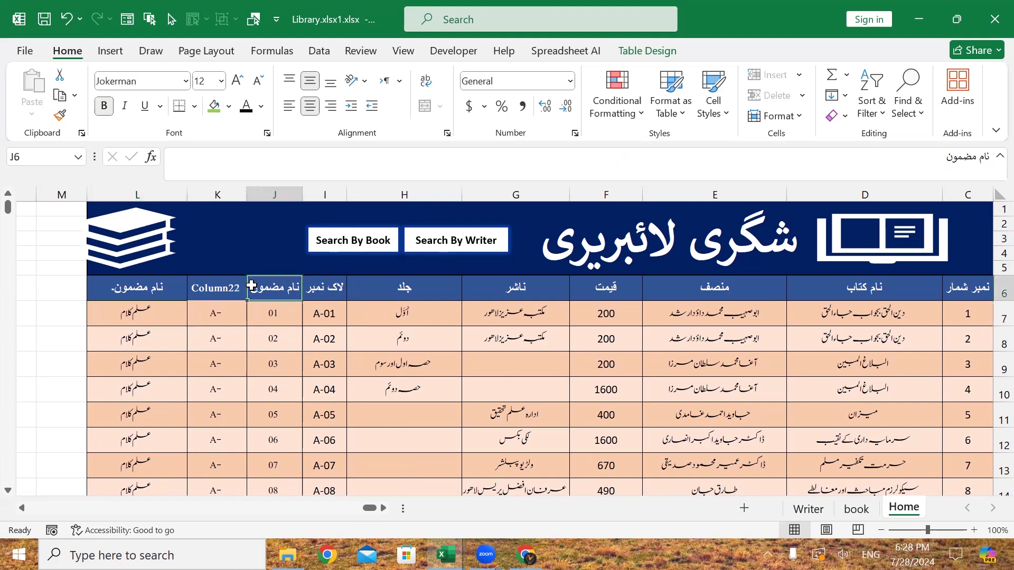
left_click(232, 287)
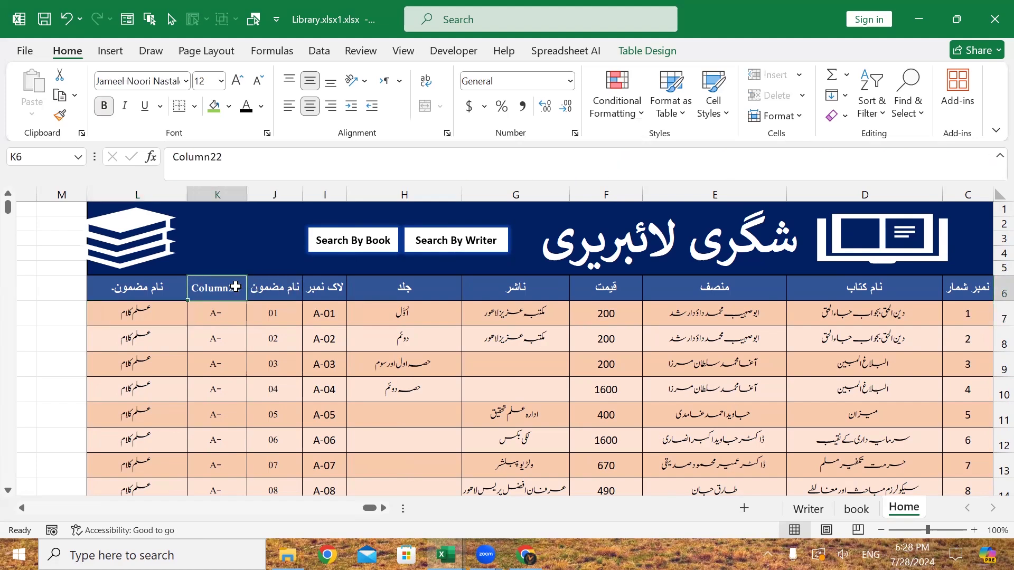
left_click(316, 294)
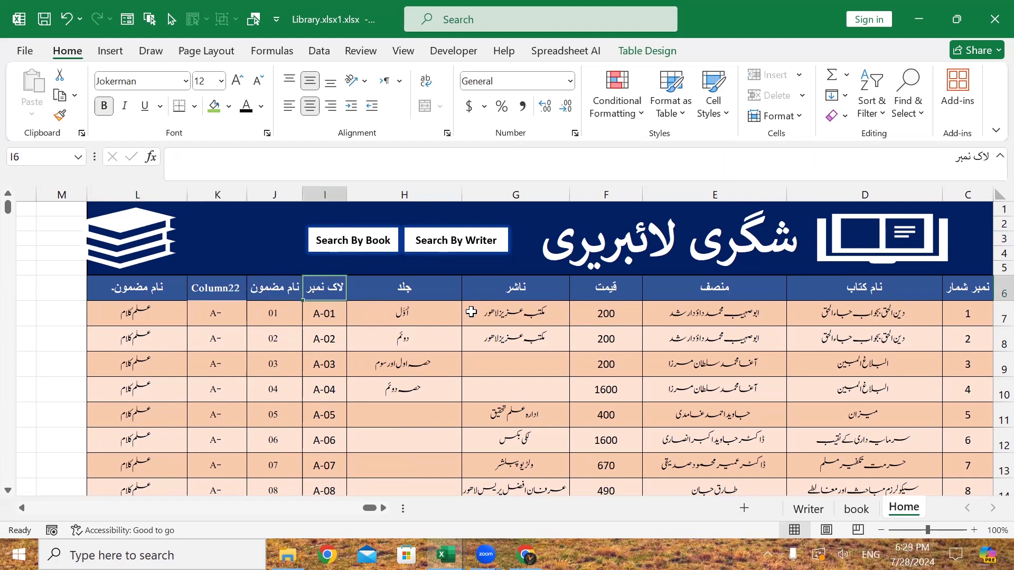
left_click(322, 318)
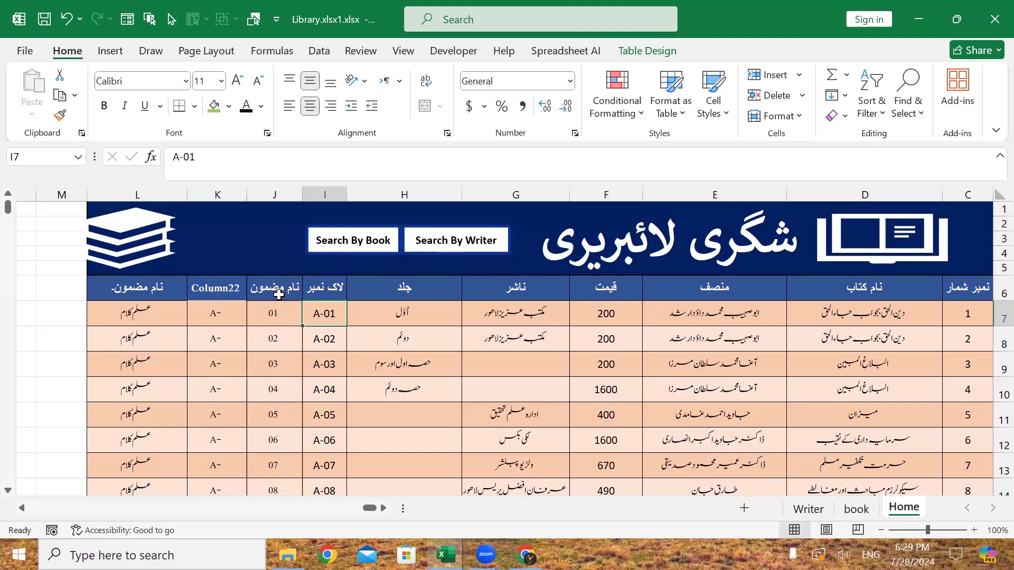
left_click(138, 315)
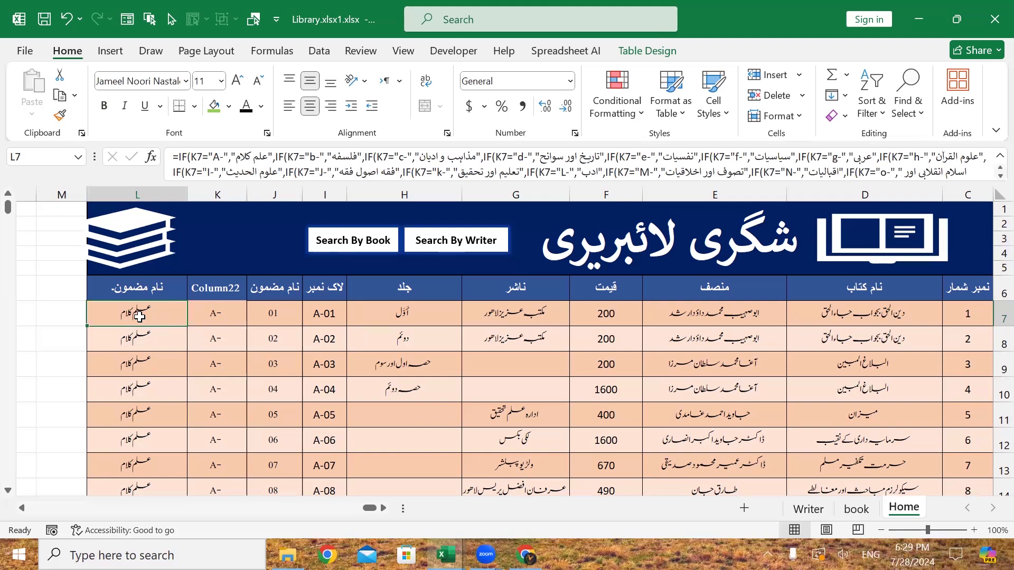
- Clear the formula in J7 and begin a new MID formula in its place
left_click(267, 307)
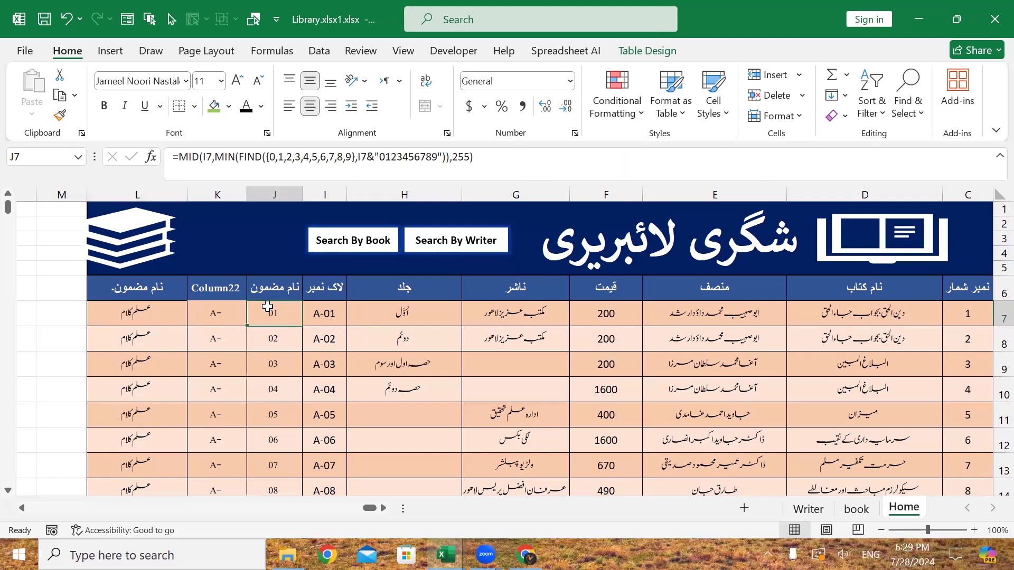
key("Delete")
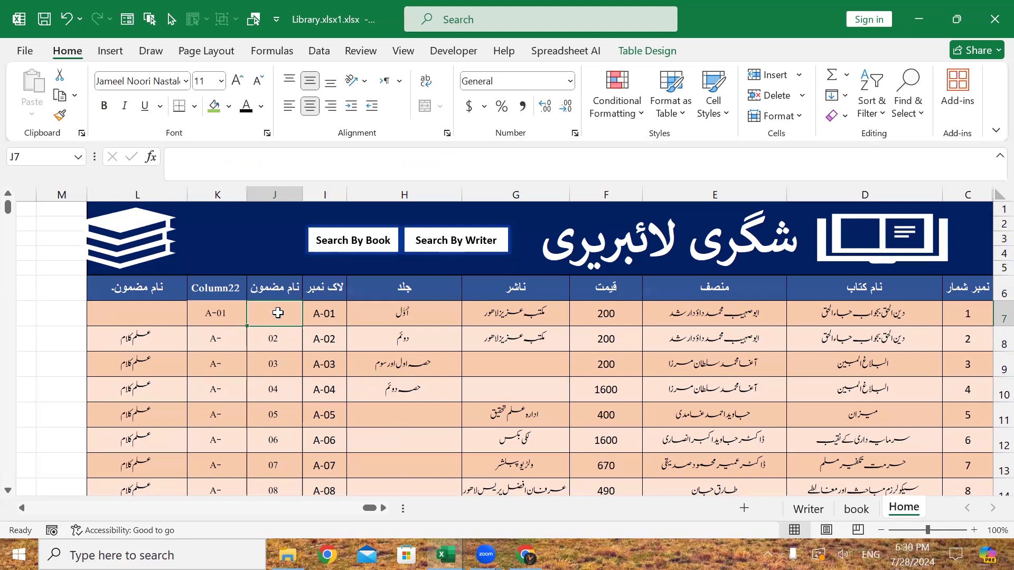
type("=mid")
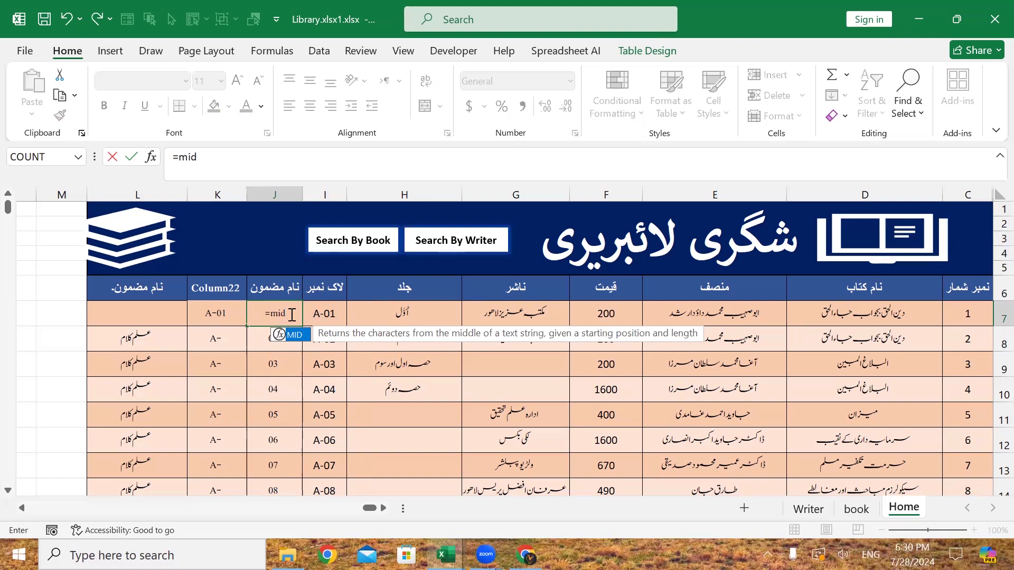
key("Tab")
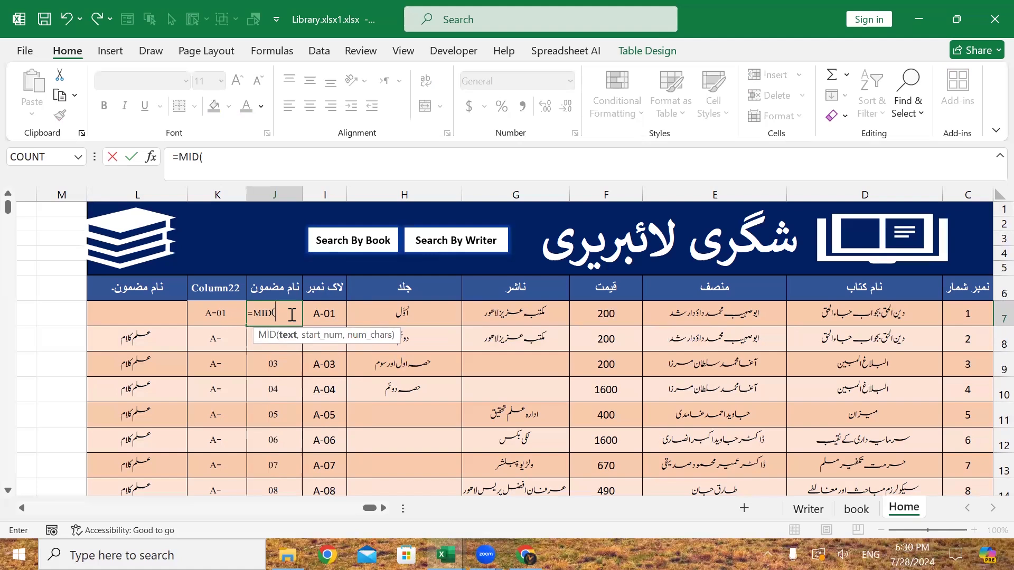
left_click(331, 313)
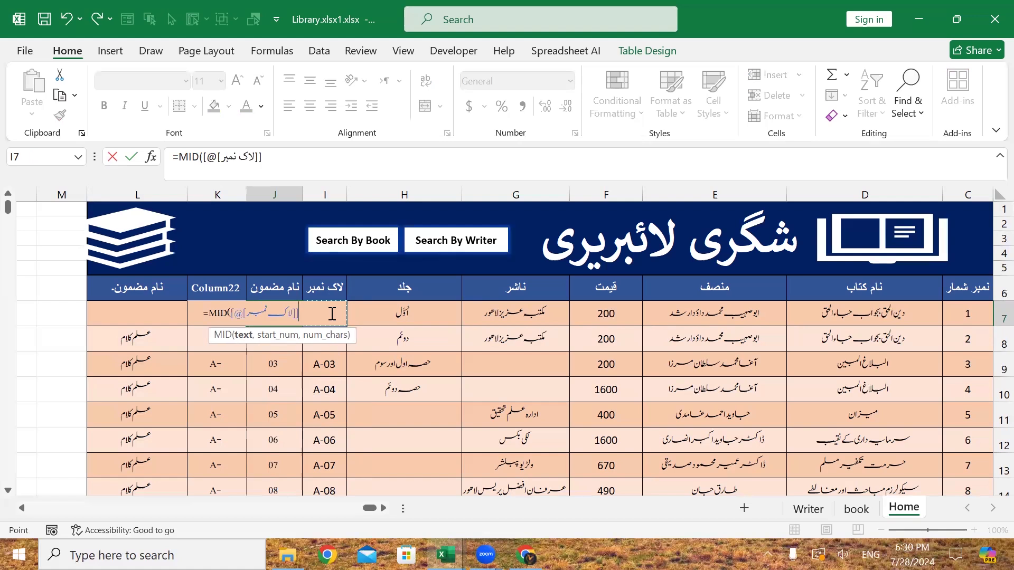
key("BackSpace")
key("BackSpace")
key("BackSpace")
key("BackSpace")
key("BackSpace")
key("BackSpace")
key("BackSpace")
key("BackSpace")
key("BackSpace")
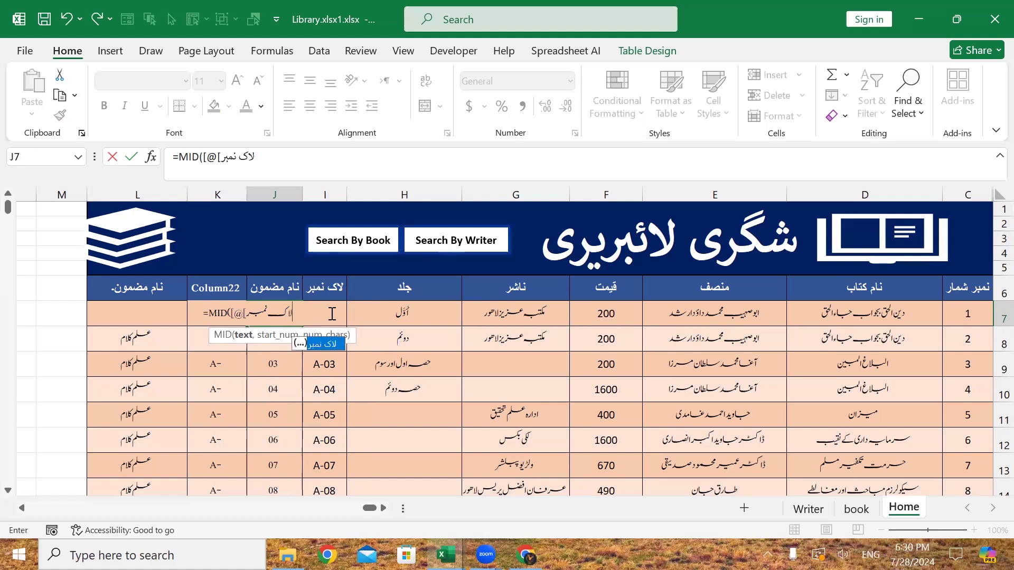
key("BackSpace")
key("BackSpace")
key("BackSpace")
key("BackSpace")
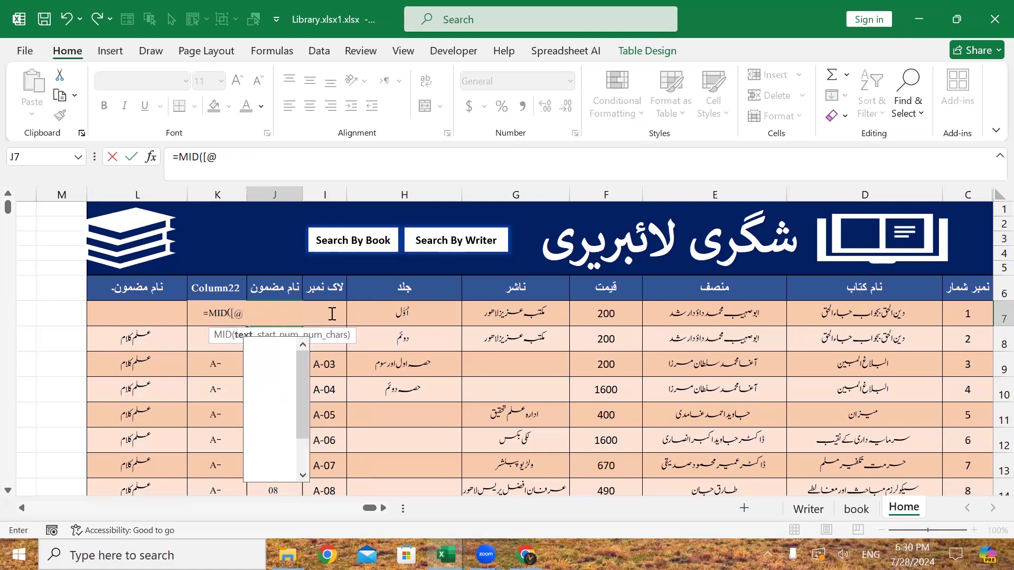
- Switch the input language to English and continue the J7 formula with i7 as MID's text and MIN(FIND( as its start position
key("super+space")
key("super+space")
key("super+space")
key("super+space")
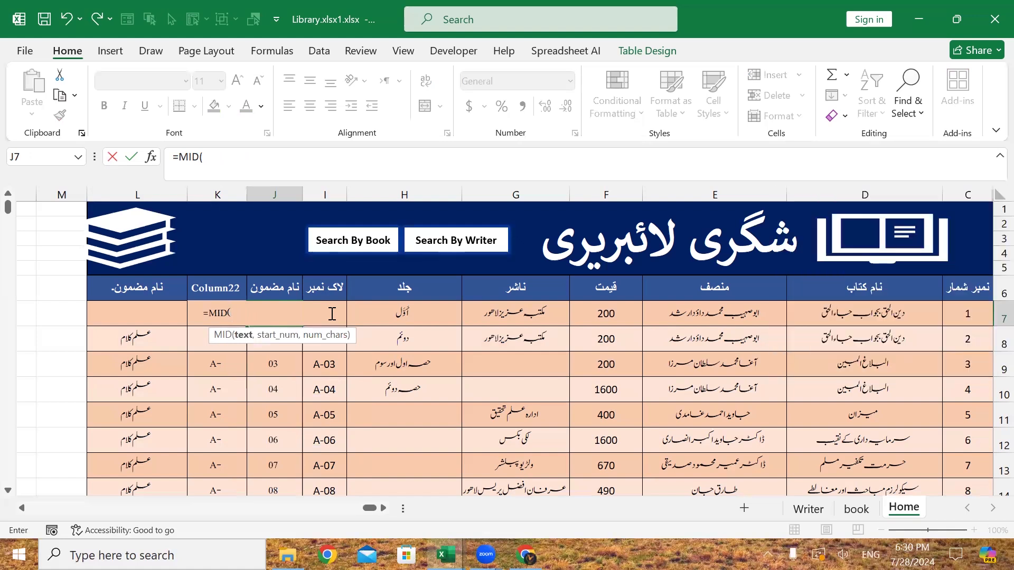
type("i7,min")
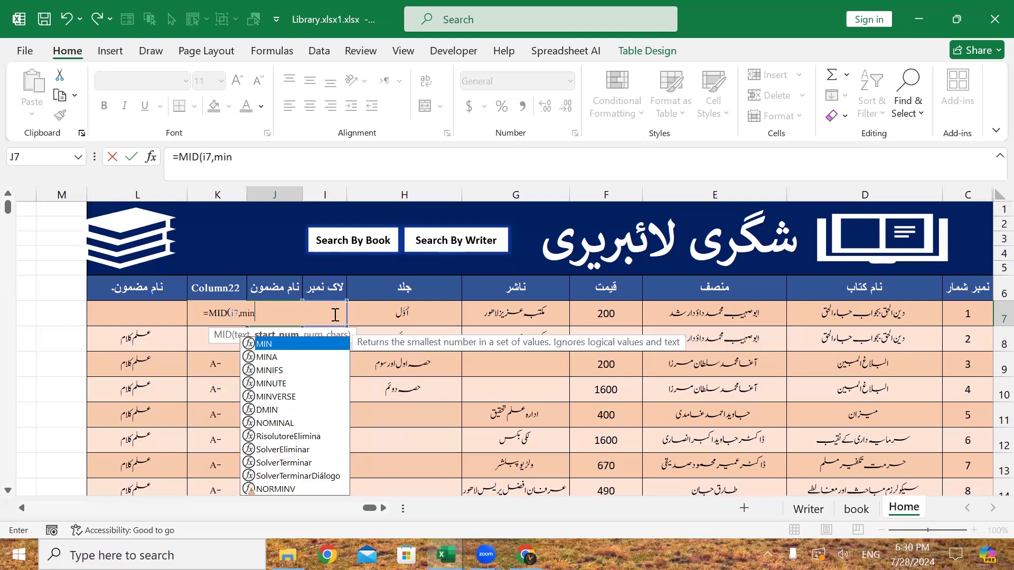
key("Tab")
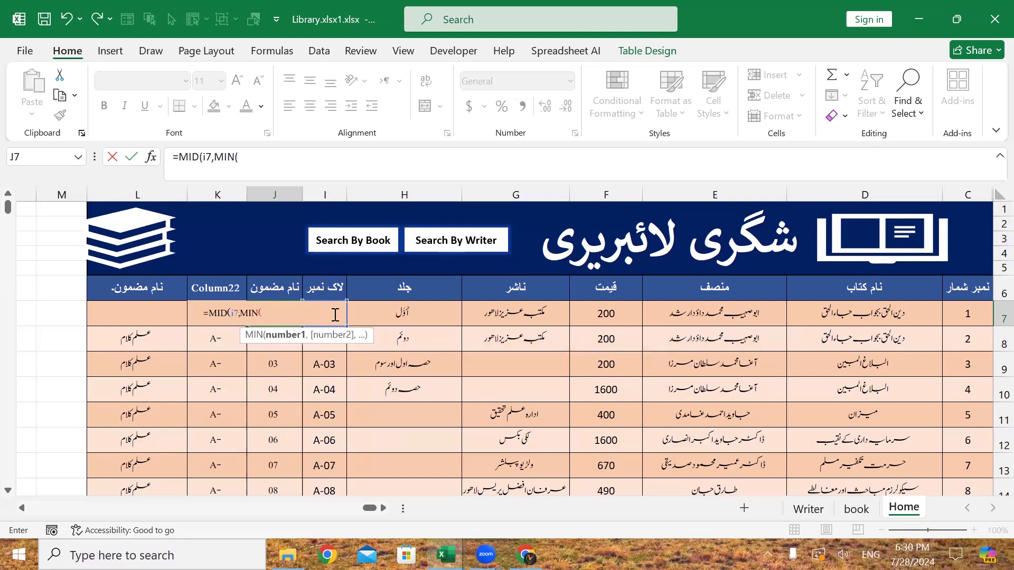
type("find")
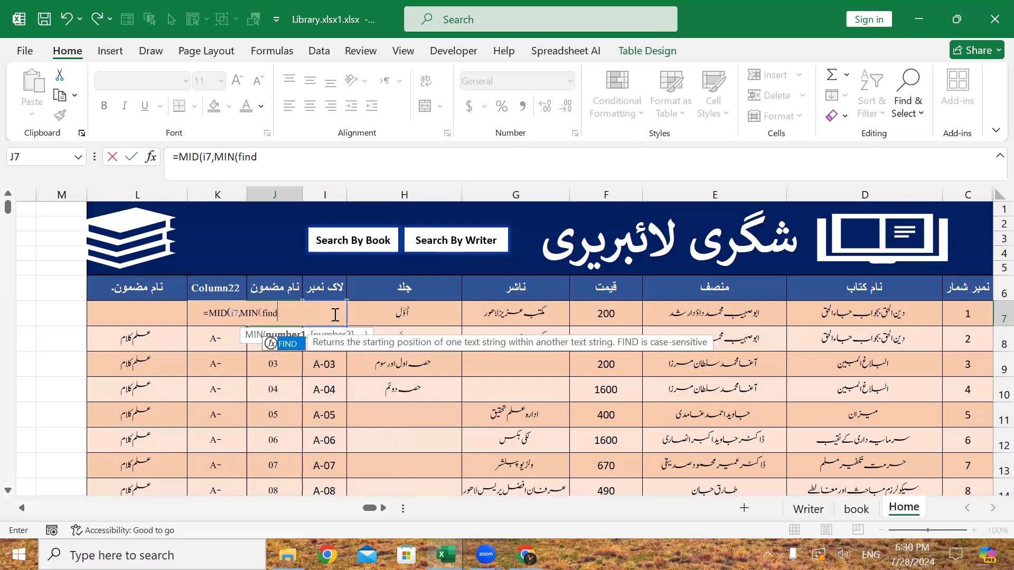
key("Tab")
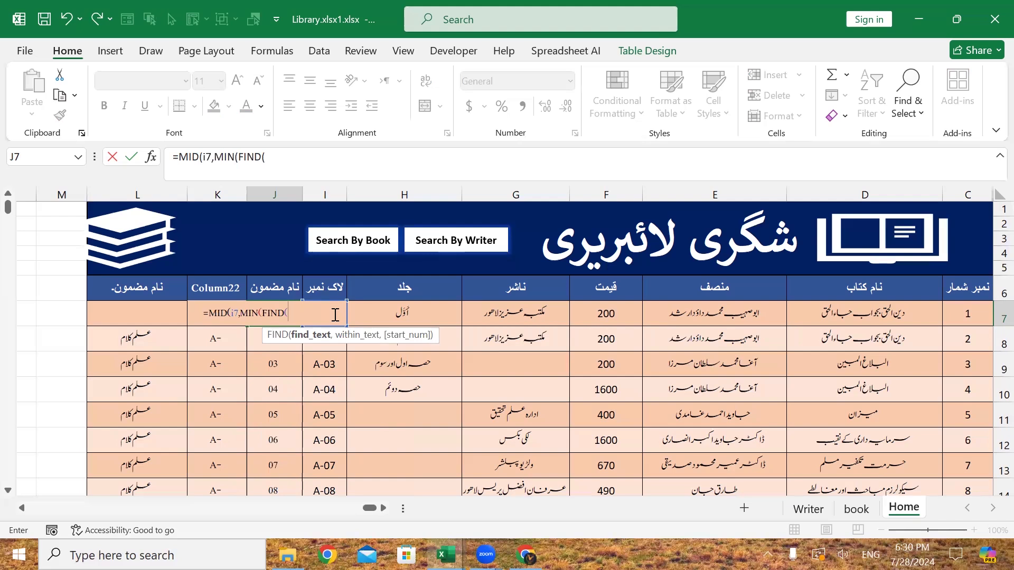
- Enter the digit array {0,1,2,3,4,5,6,7,8,9 as the text FIND looks for in the J7 formula
type("{0,1,2,3,4,,5,6,7")
key("BackSpace")
key("BackSpace")
key("BackSpace")
key("BackSpace")
key("BackSpace")
key("BackSpace")
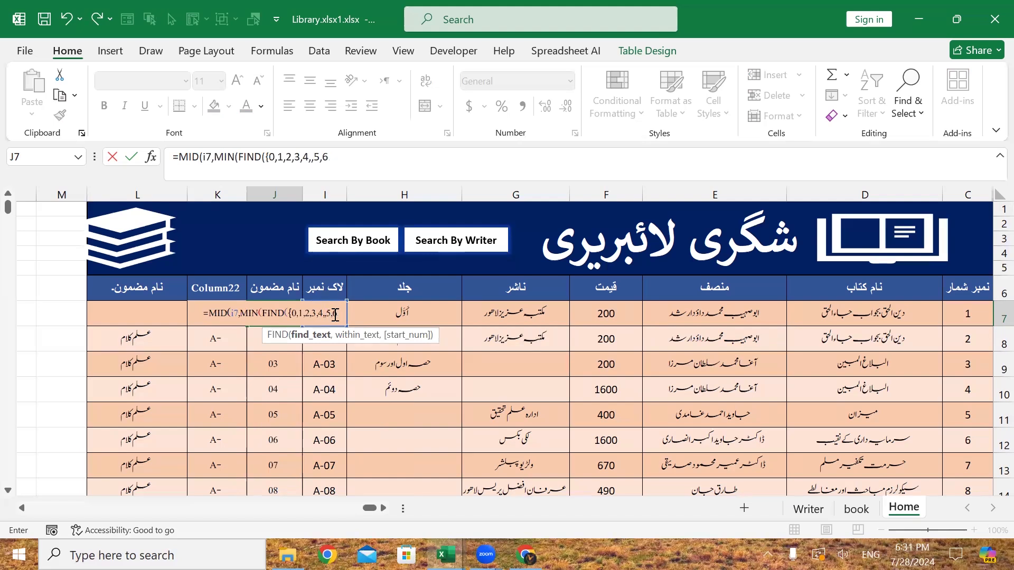
type("5,6,7,8,9")
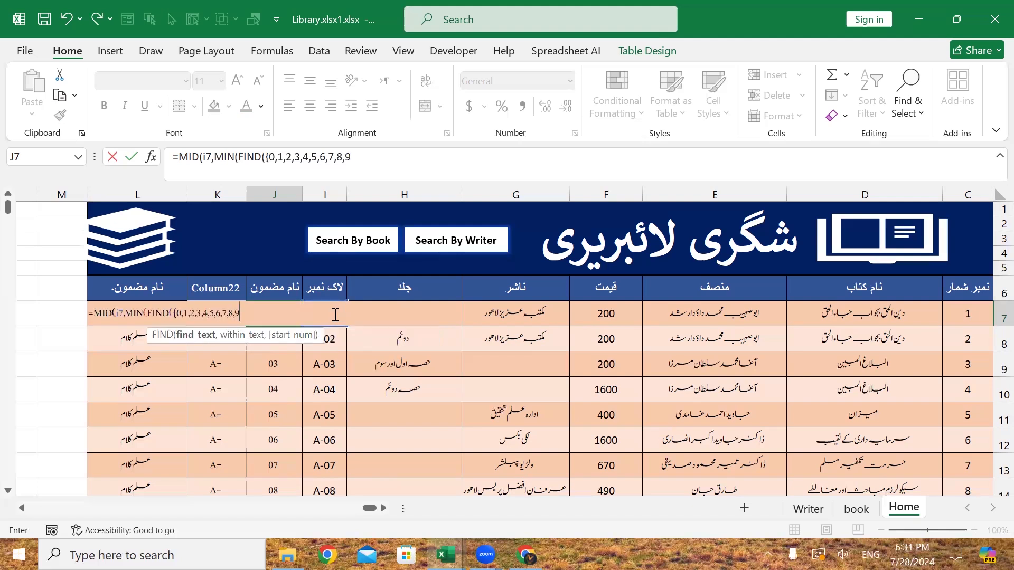
type("},i7")
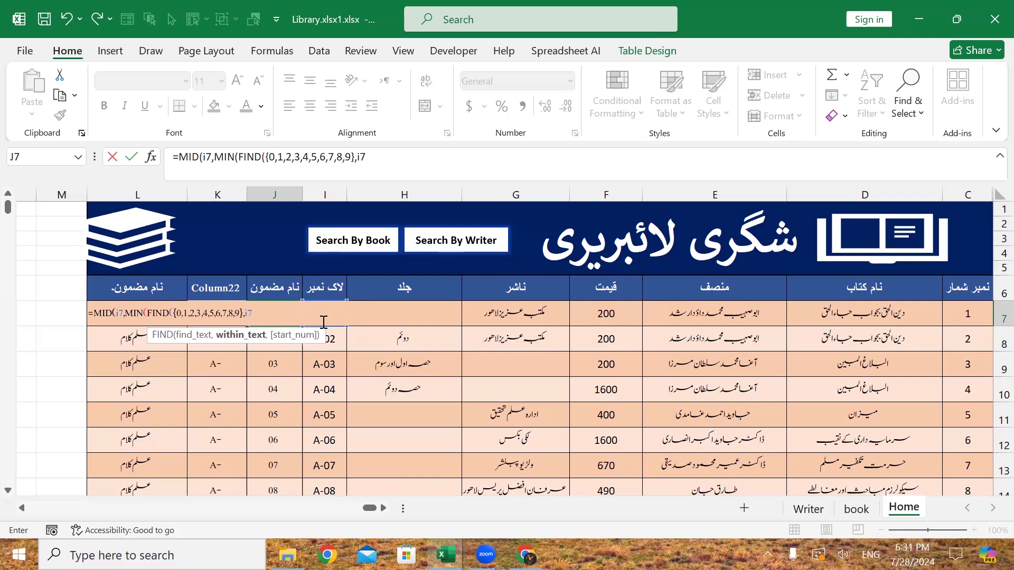
type("&\"0123456789")
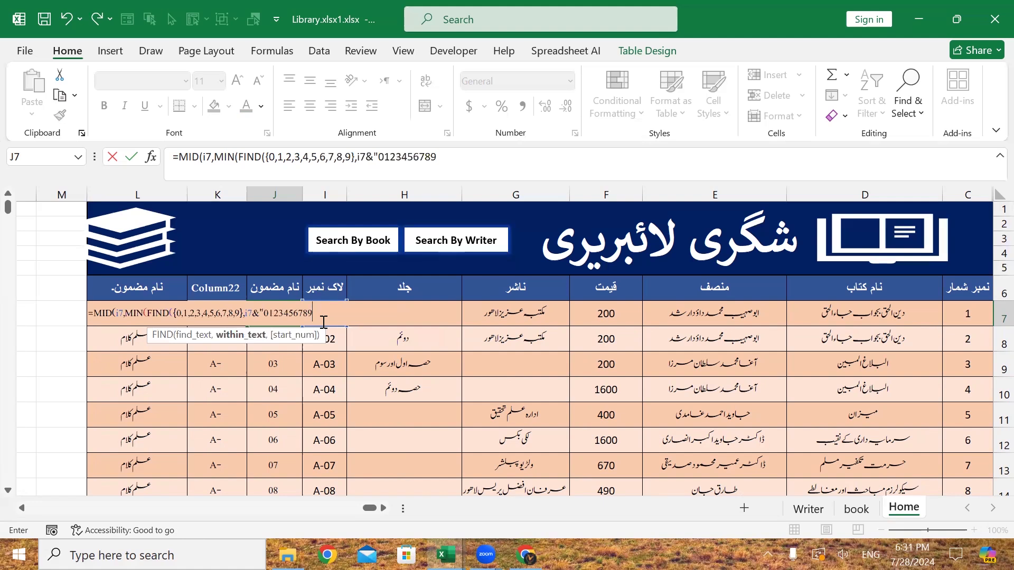
type("\")),")
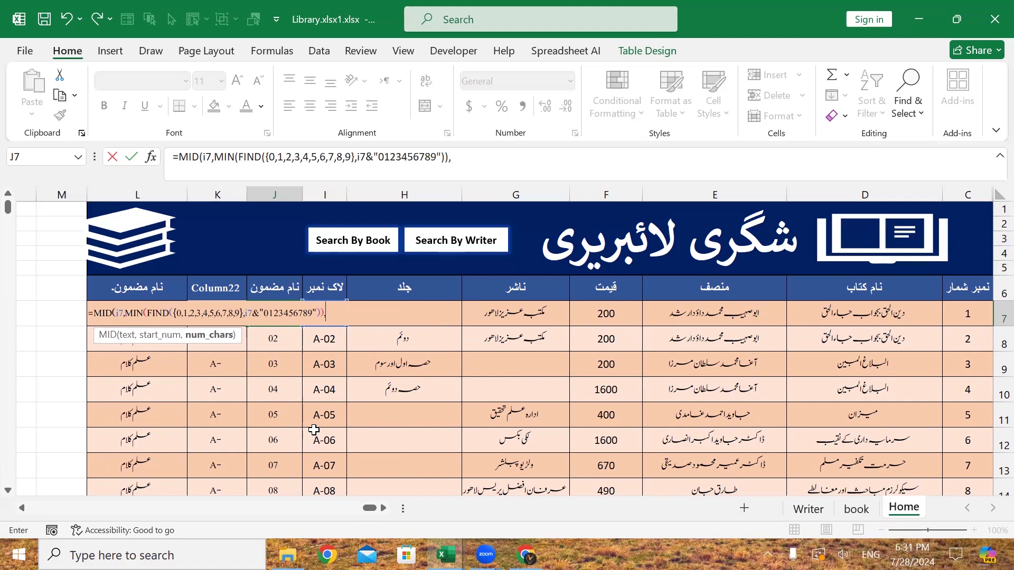
type("255)")
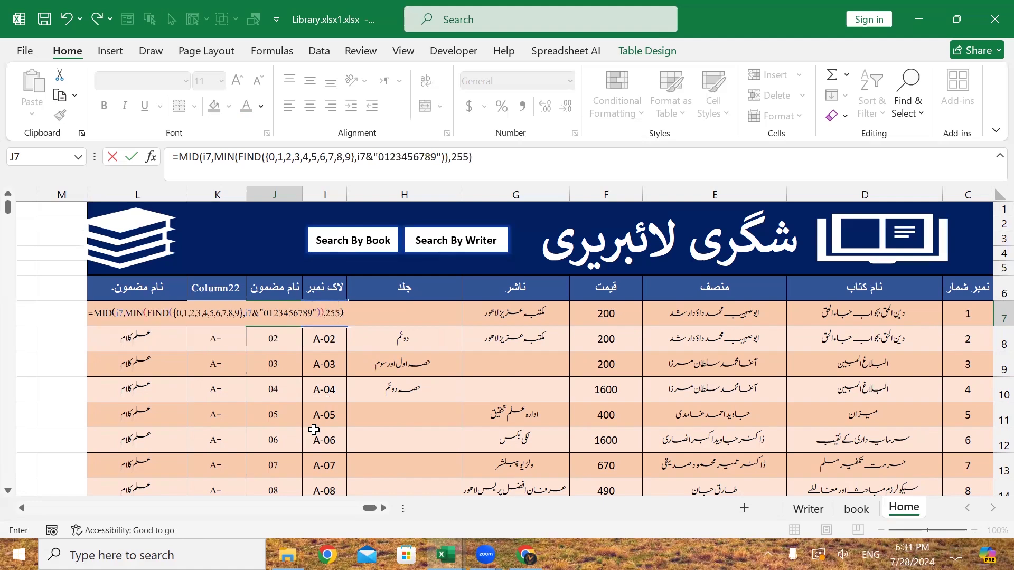
key("Return")
- Compare the MID formulas in J7, J8 and J9 with the lock number in I7
left_click(269, 307)
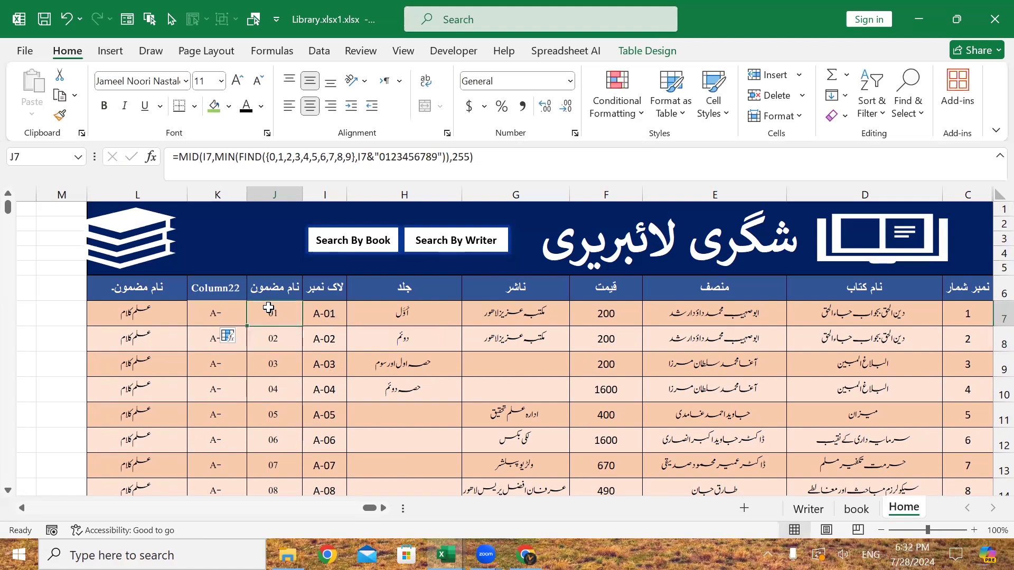
left_click(326, 316)
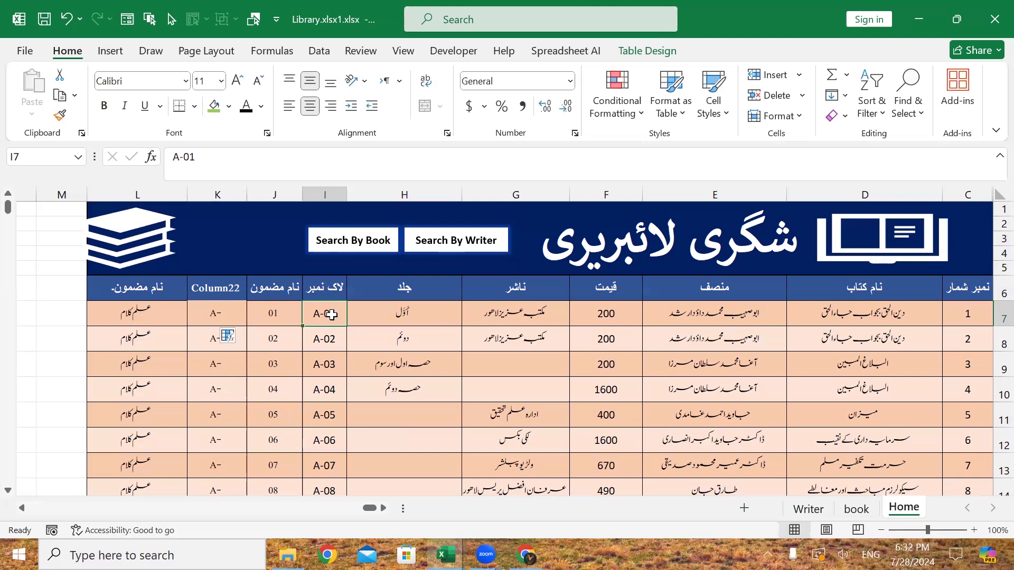
left_click(278, 318)
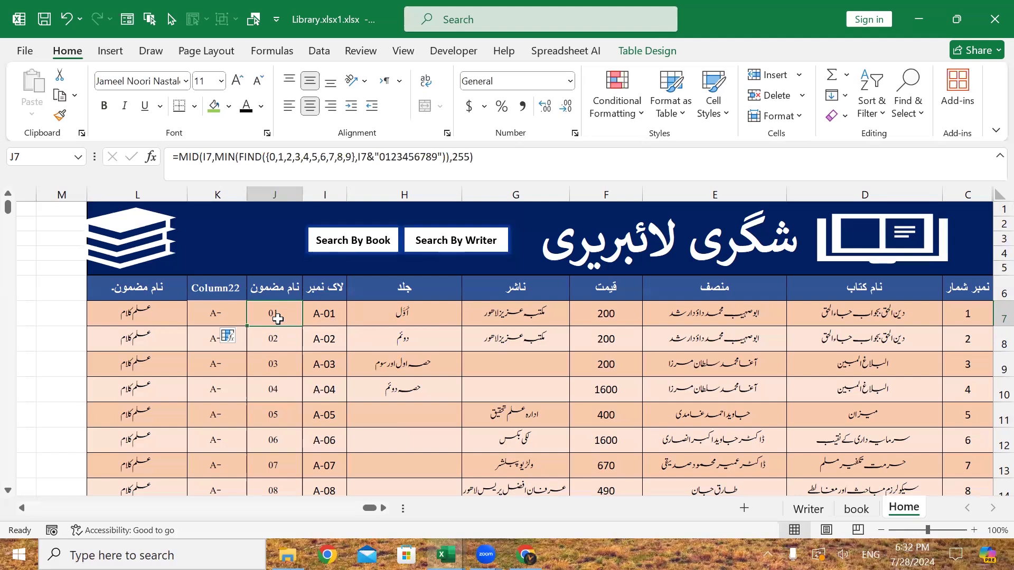
left_click(269, 338)
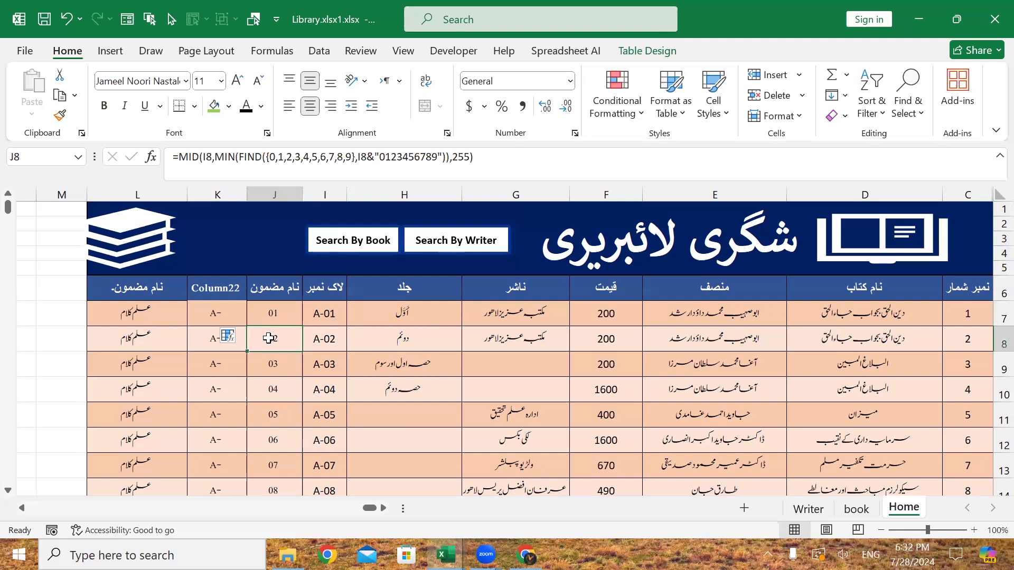
left_click(290, 365)
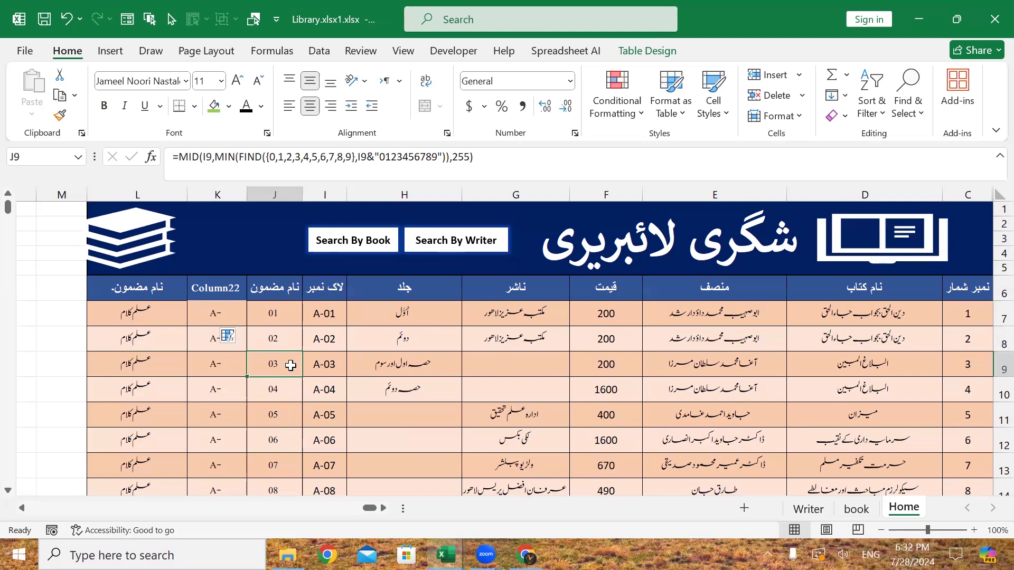
- Replace the formula in K7 with =SUBSTITUTE(I7,J7,"") to strip the number part from the lock number
left_click(212, 311)
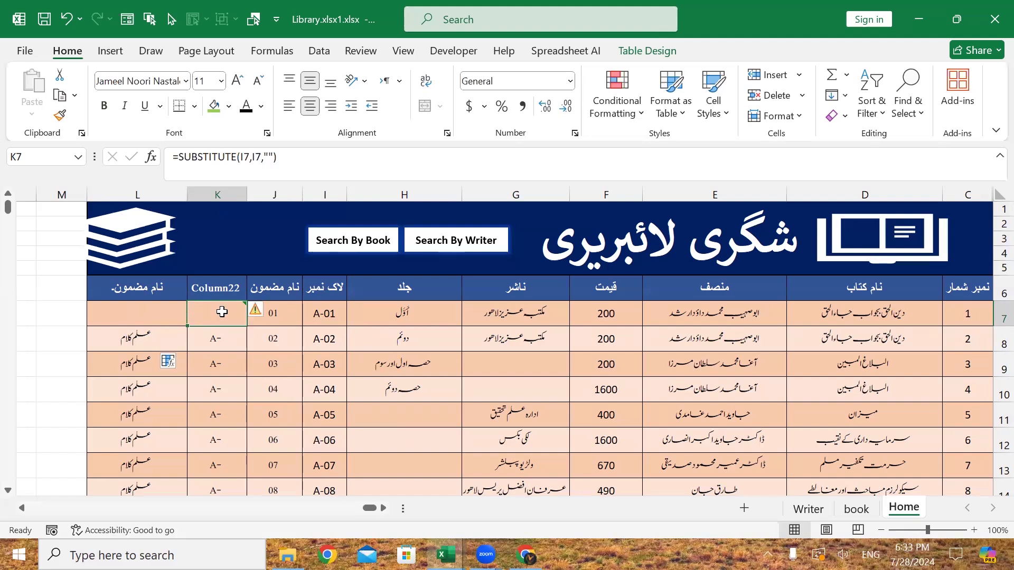
type("=sub")
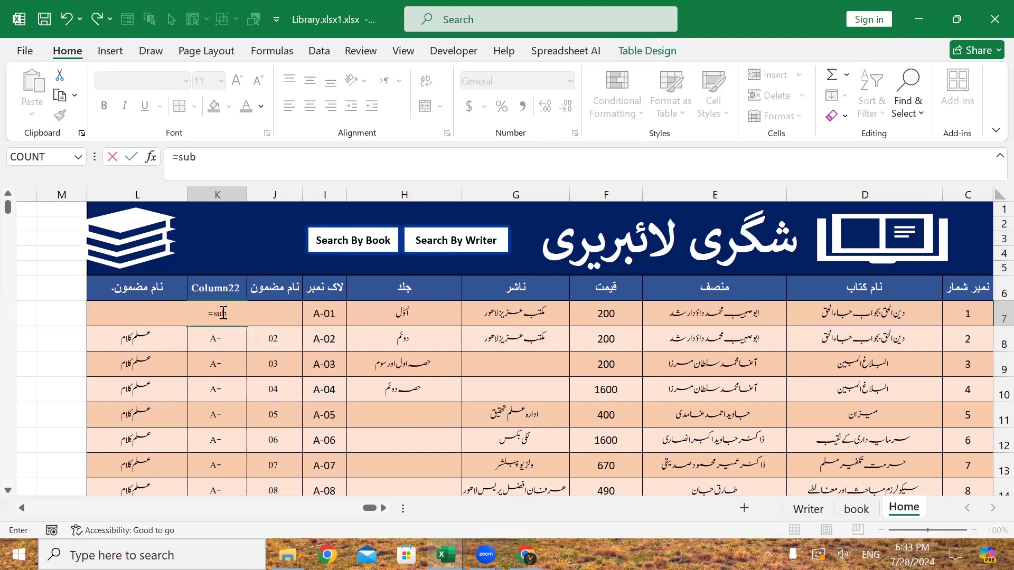
key("BackSpace")
key("Tab")
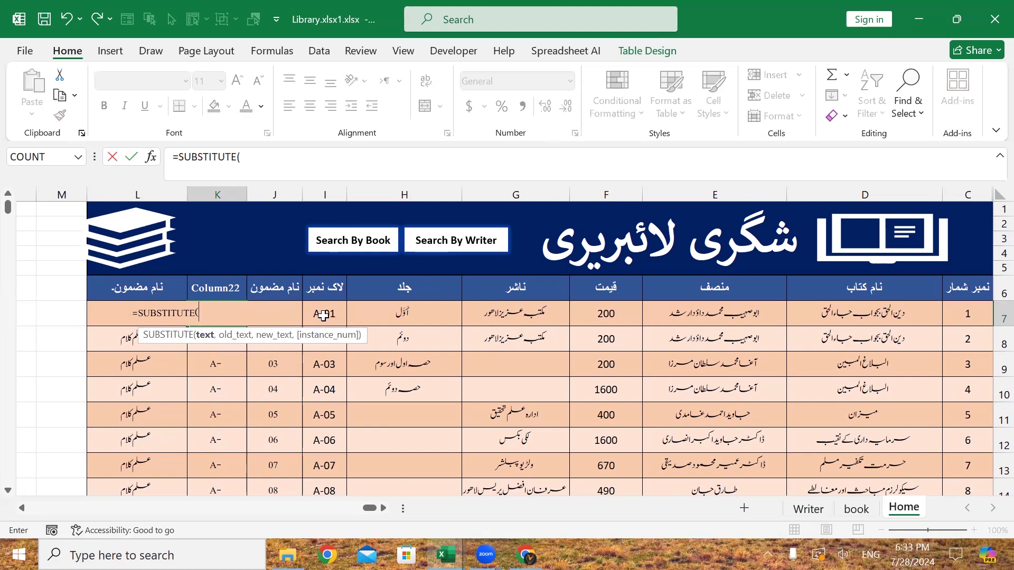
type("I7,")
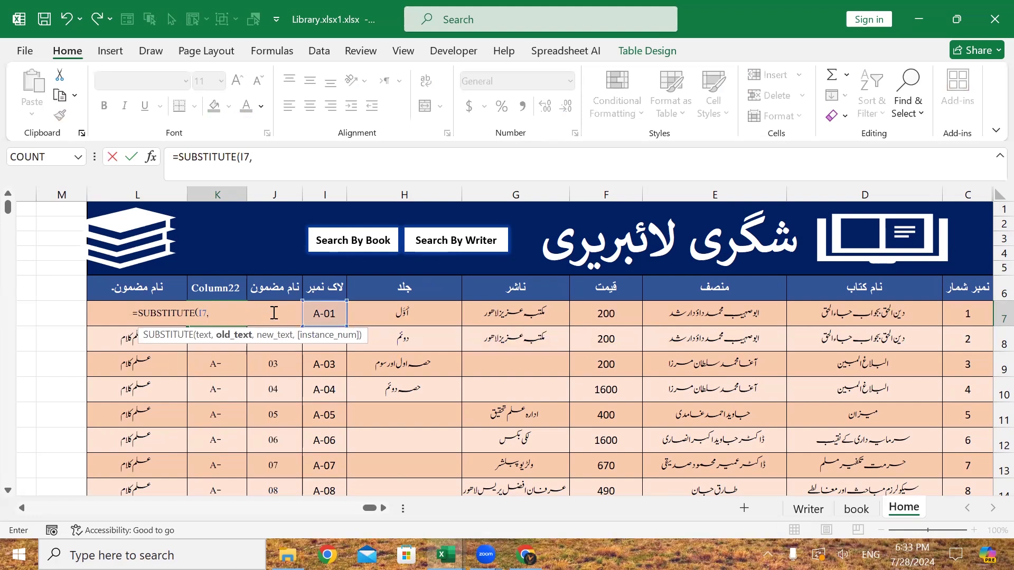
type("J7,")
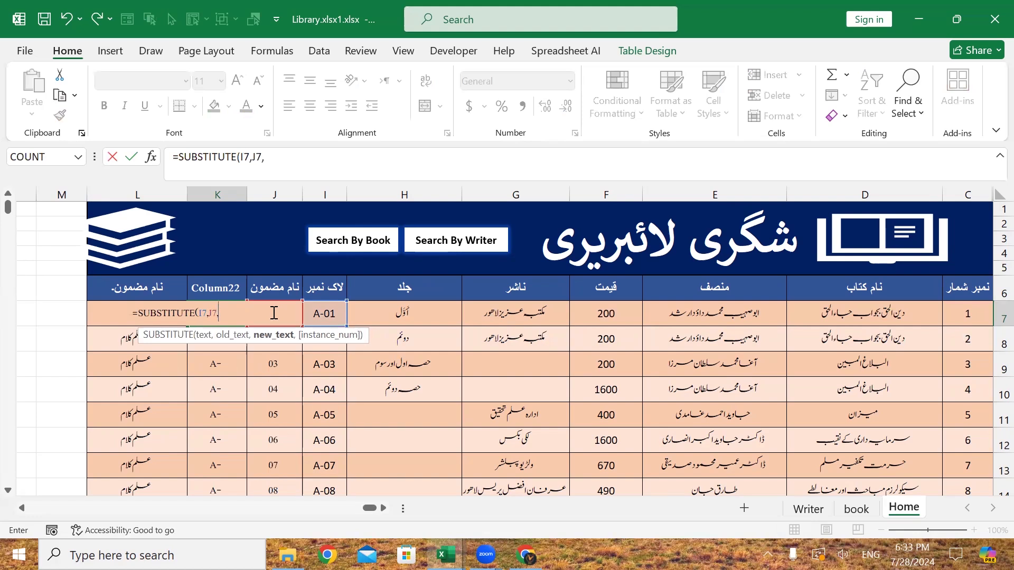
type("\"\")")
key("Return")
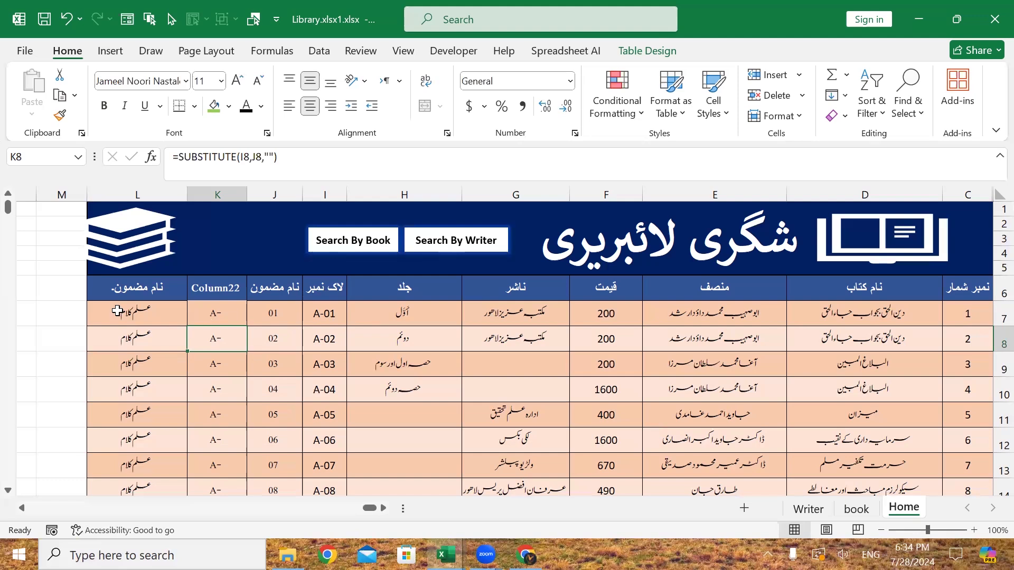
- Inspect the nested IF subject formula in cell L7 and leave it as it is
left_click(155, 314)
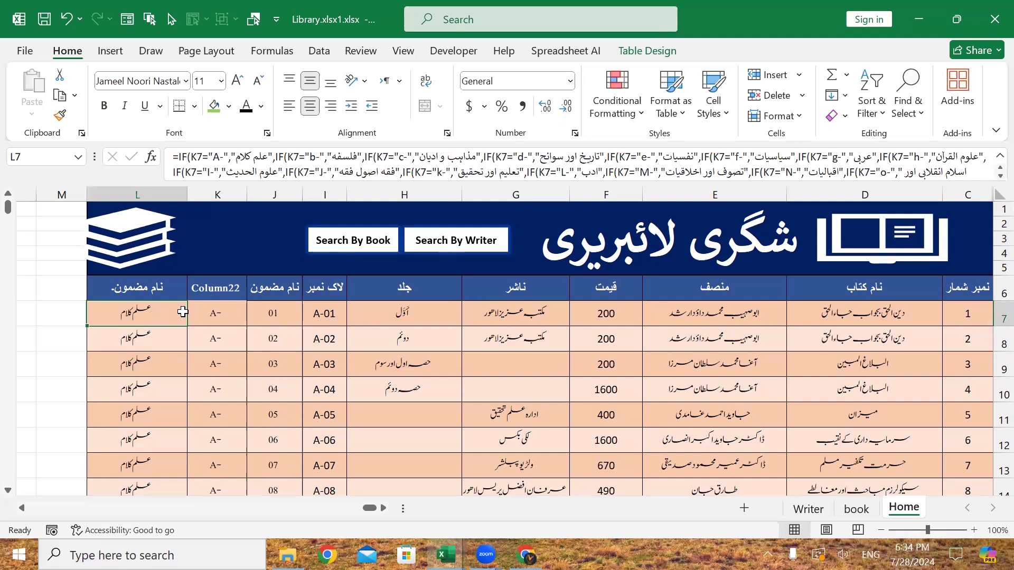
double_click(150, 314)
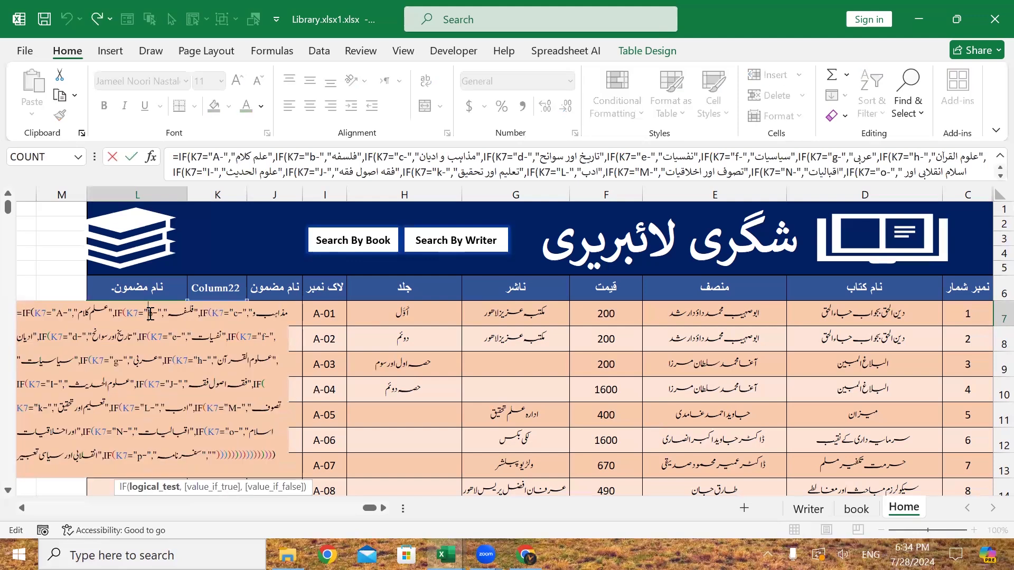
left_click(113, 312)
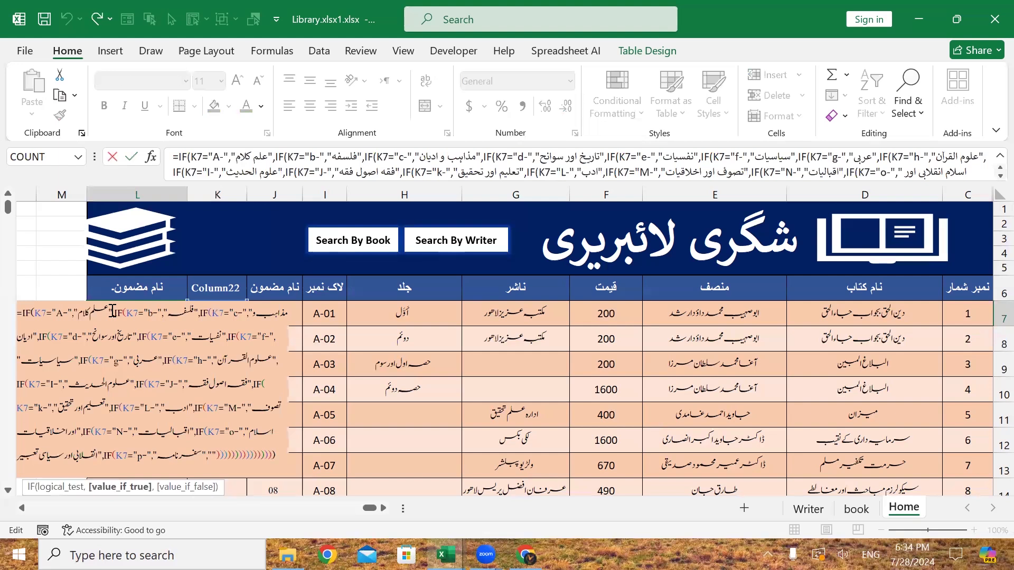
key("Return")
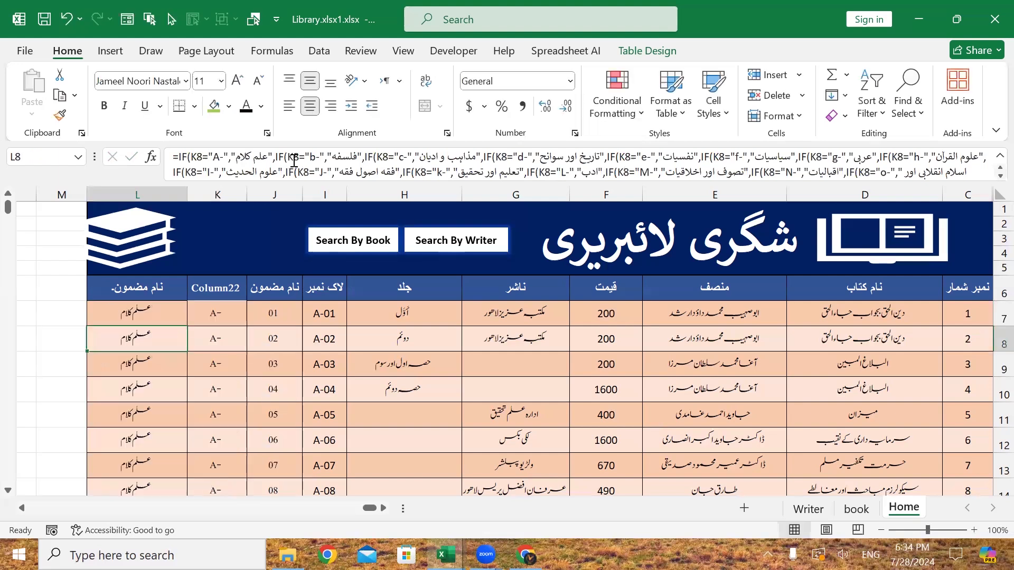
key("Down")
key("ctrl+z")
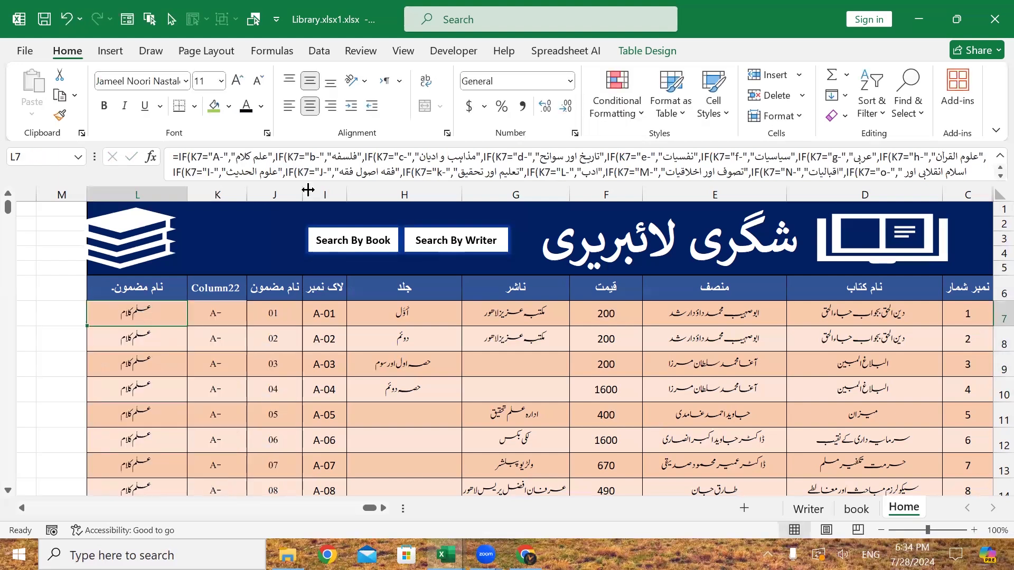
- Examine how the nested IF conditions in L7 pair each letter code in K7 with a subject name
left_click(274, 167)
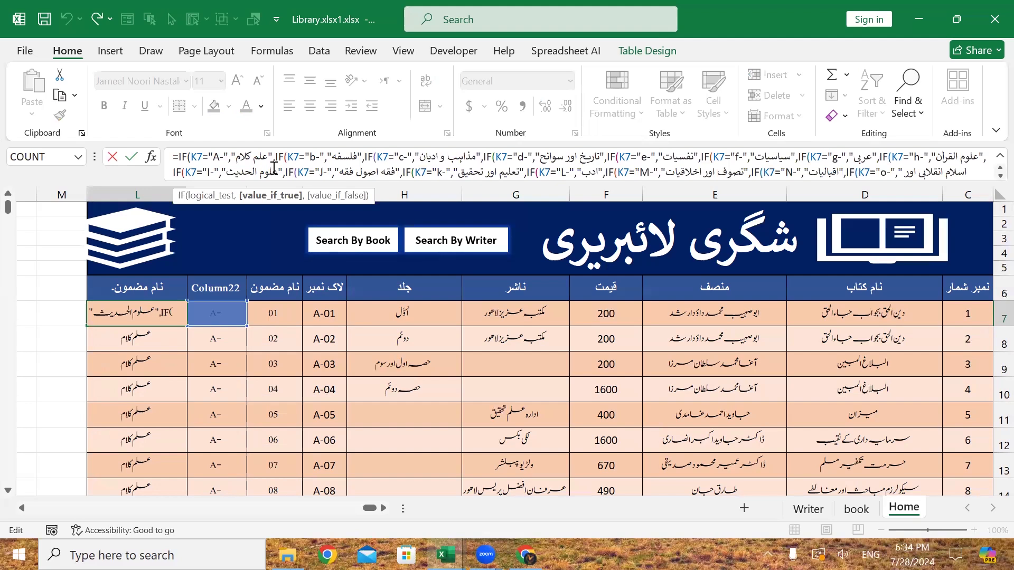
left_click(184, 156)
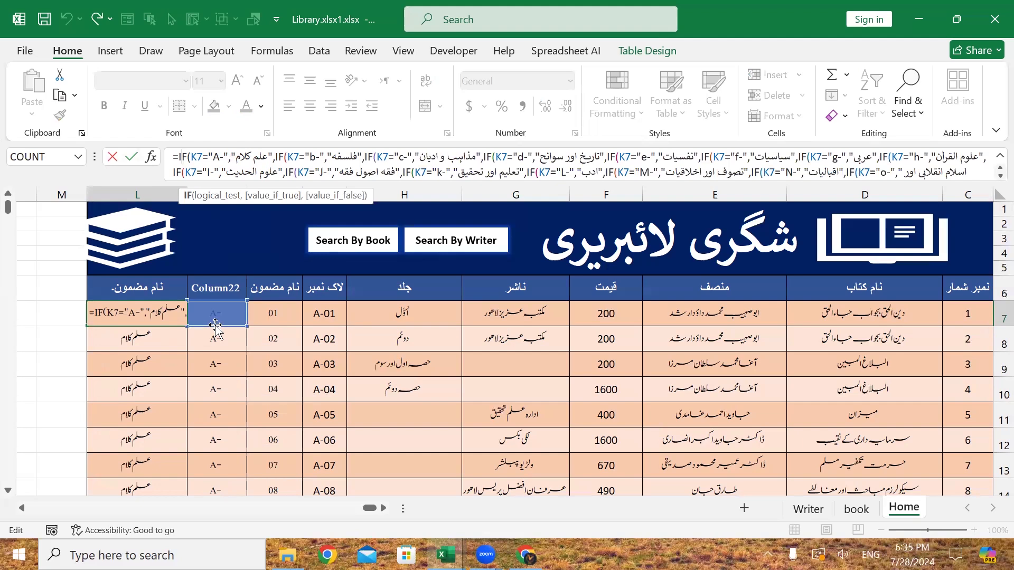
left_click(259, 158)
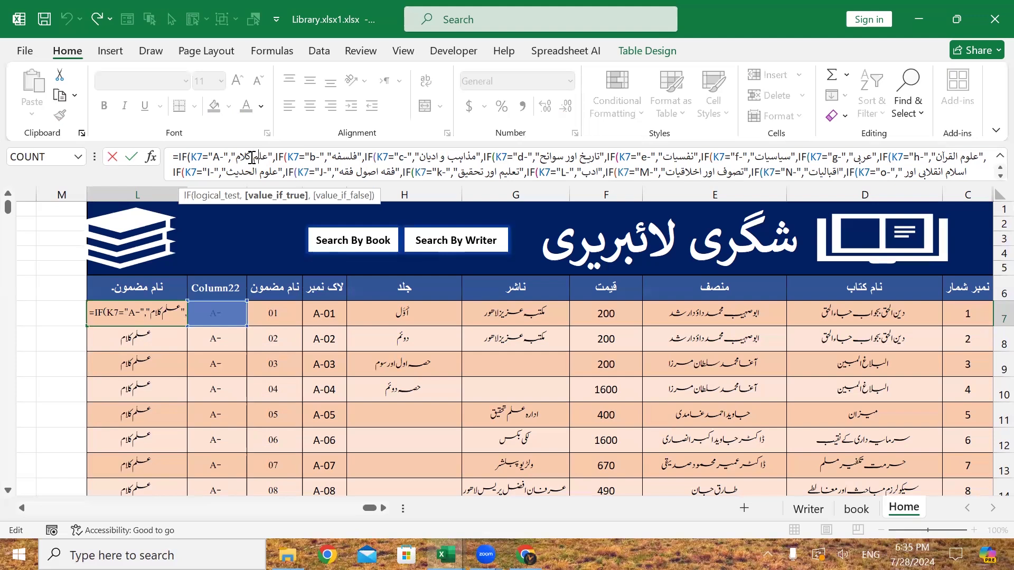
left_click(292, 159)
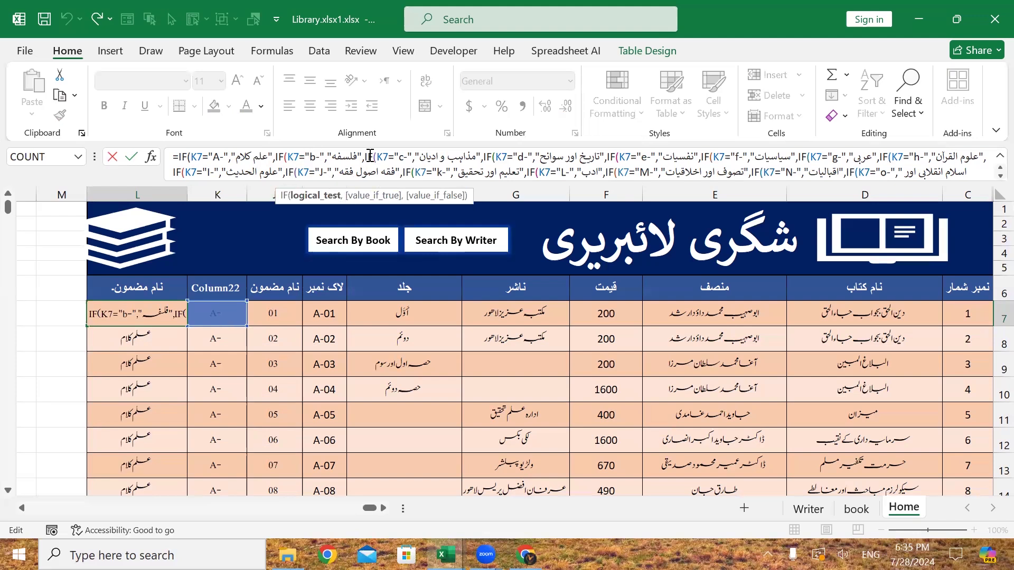
left_click(338, 156)
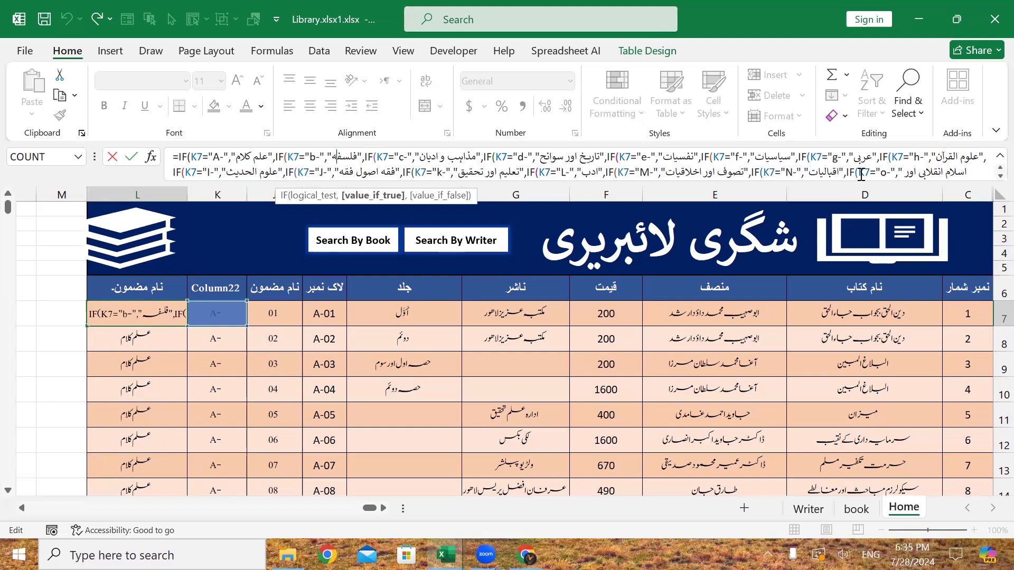
left_click(897, 172)
left_click(786, 171)
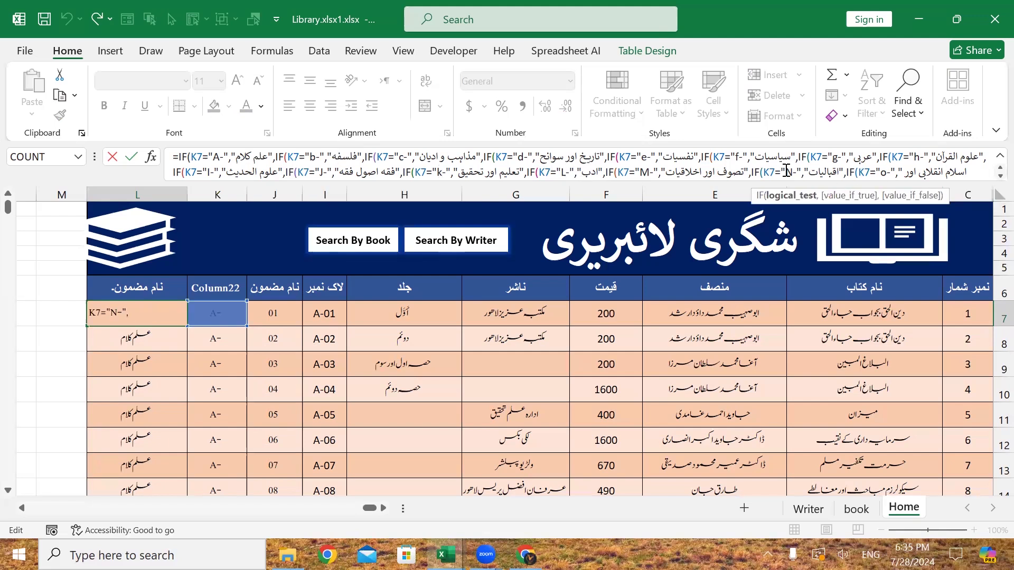
left_click(811, 174)
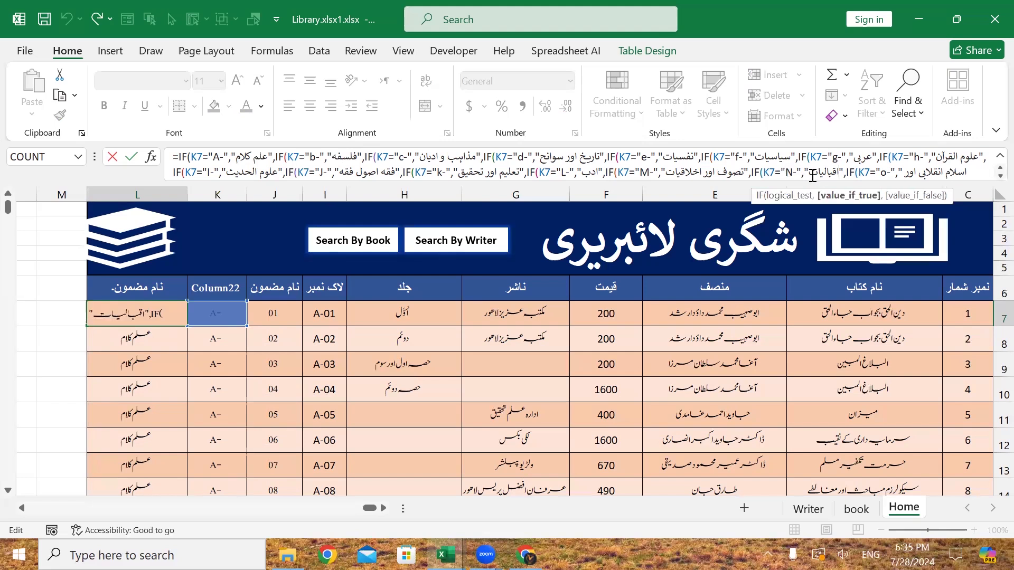
left_click(690, 170)
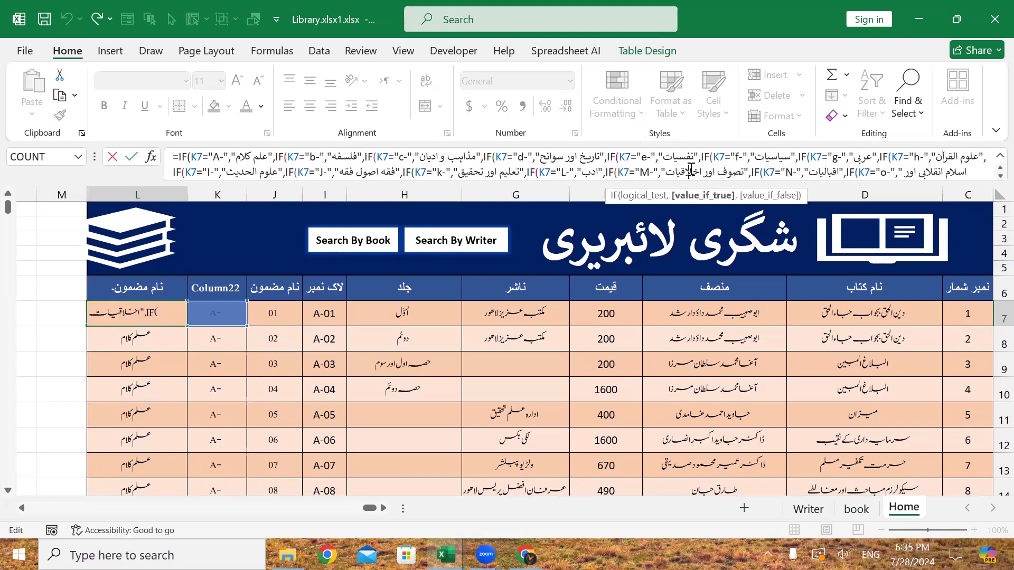
left_click(563, 172)
left_click(593, 170)
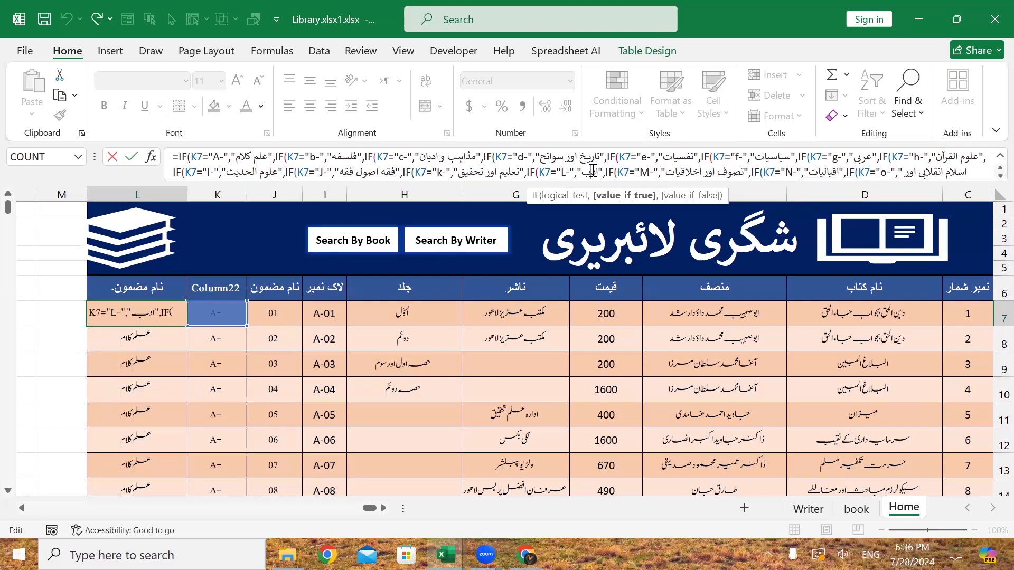
key("Return")
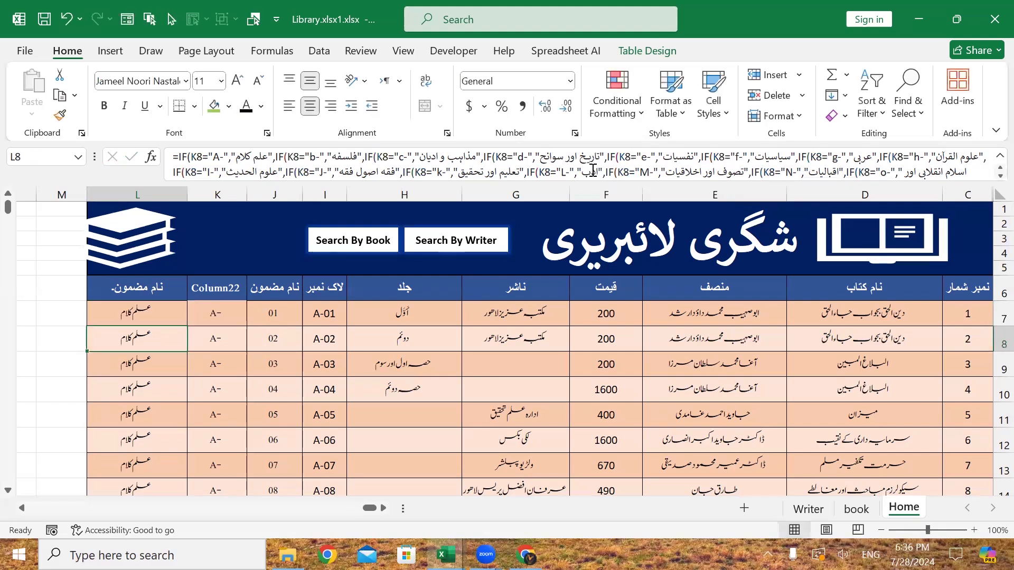
- Hide the helper columns J and K on the Home sheet
left_click_drag(222, 194, 272, 195)
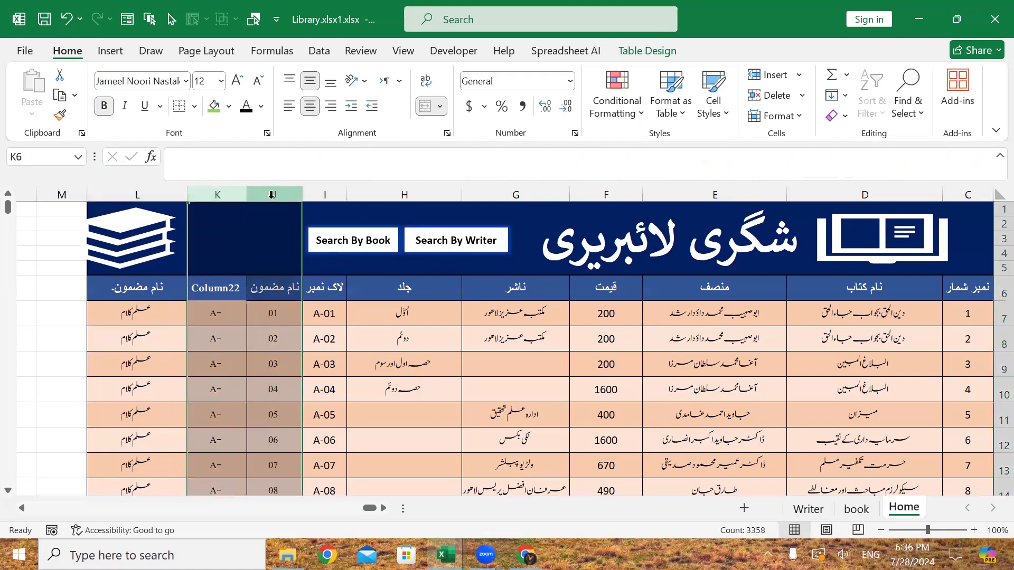
right_click(272, 195)
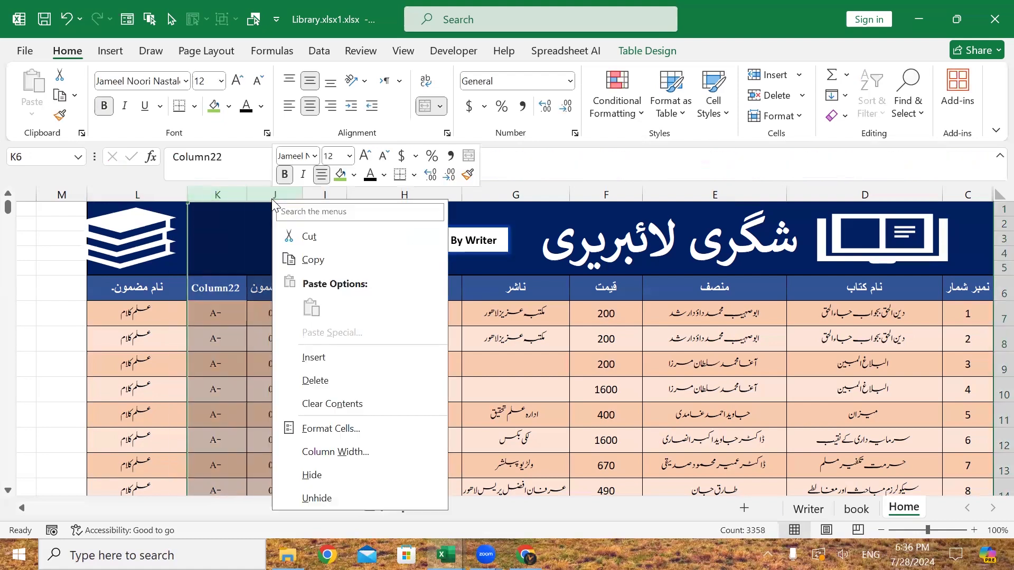
left_click(311, 475)
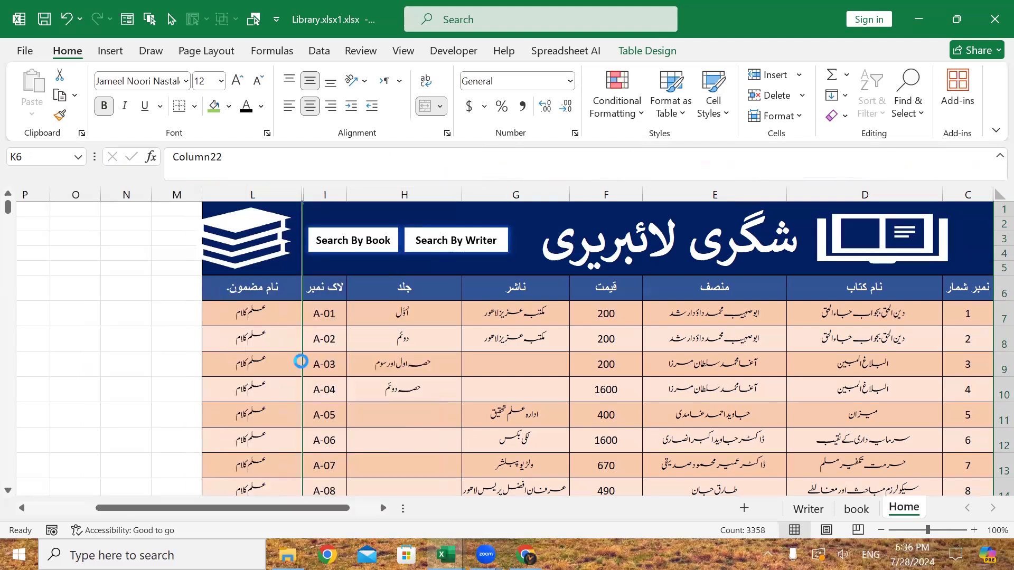
- Compare the subjects in column L with the lock numbers in column I, especially around rows 371 and 372 where A- changes to B-
left_click(263, 317)
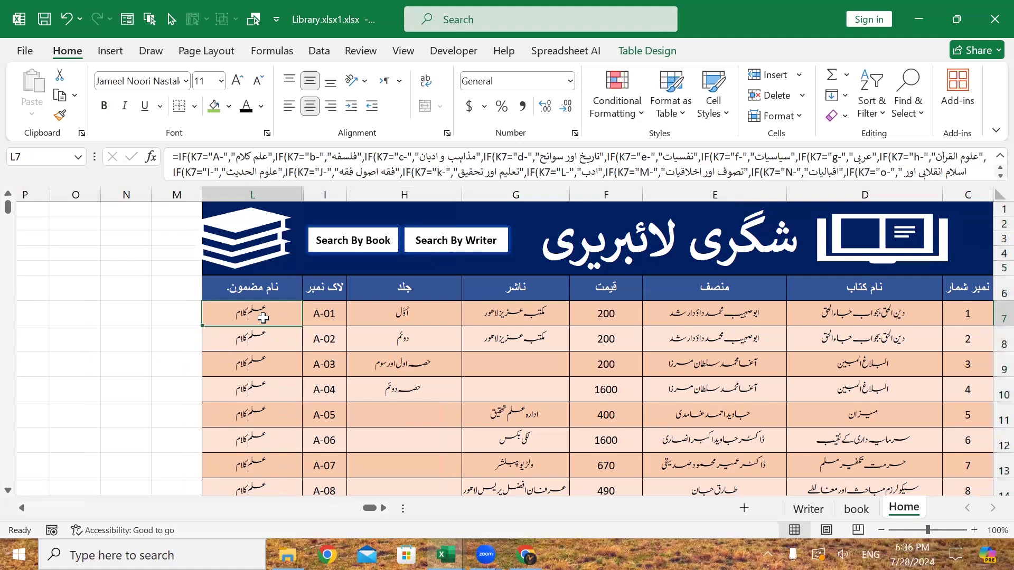
key("Down")
key("Down")
key("Down")
key("Down")
key("Down")
key("Down")
key("Down")
key("Down")
key("Down")
key("Down")
key("Down")
key("Down")
key("Down")
key("Down")
key("Down")
key("Down")
key("Down")
key("Down")
key("Down")
key("Down")
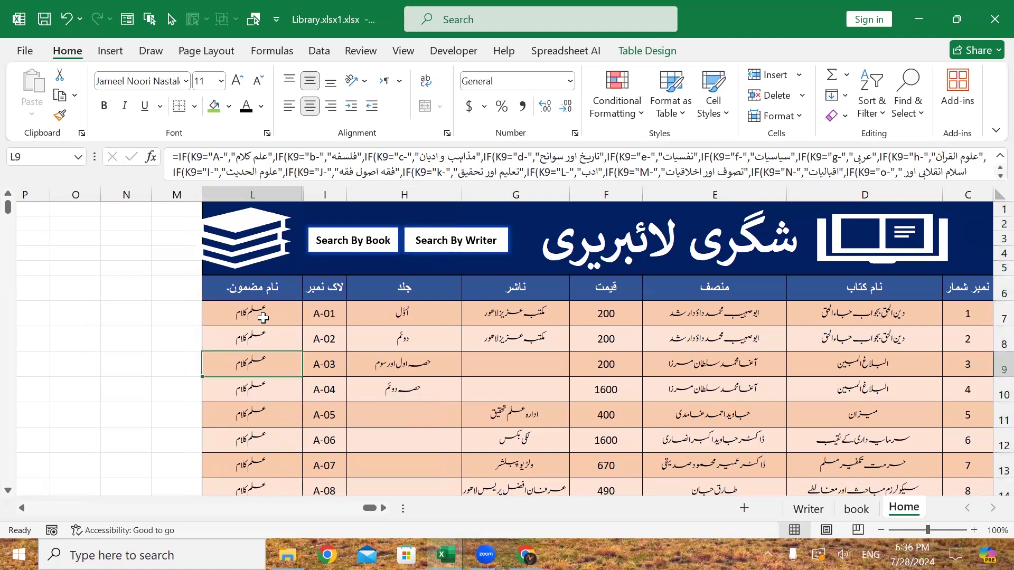
key("Down")
key("Down")
key("Down")
key("Down")
key("Down")
key("Down")
key("Down")
key("Down")
key("Down")
key("Down")
key("Down")
key("Down")
key("Down")
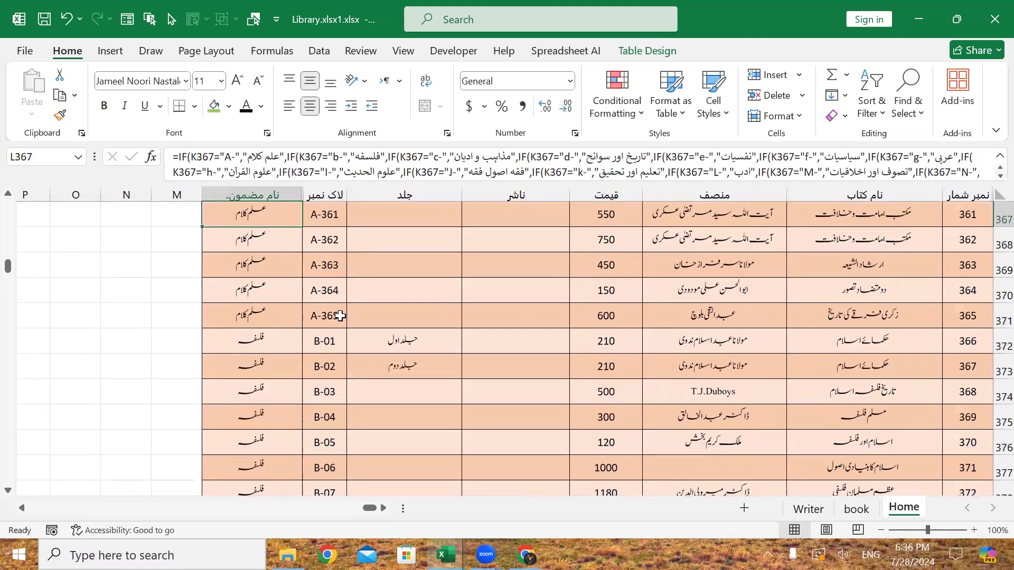
left_click(326, 320)
left_click(262, 315)
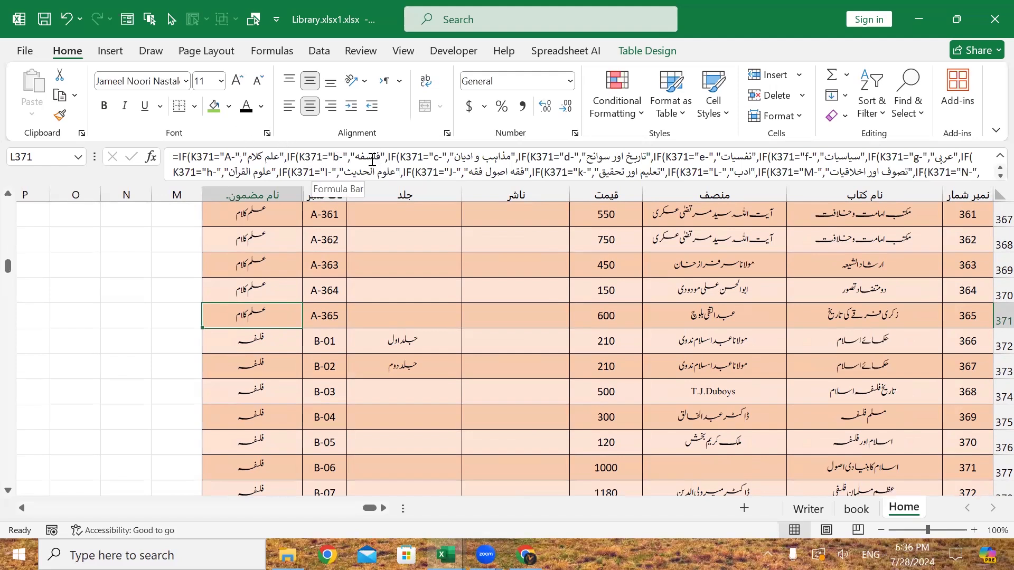
left_click(318, 338)
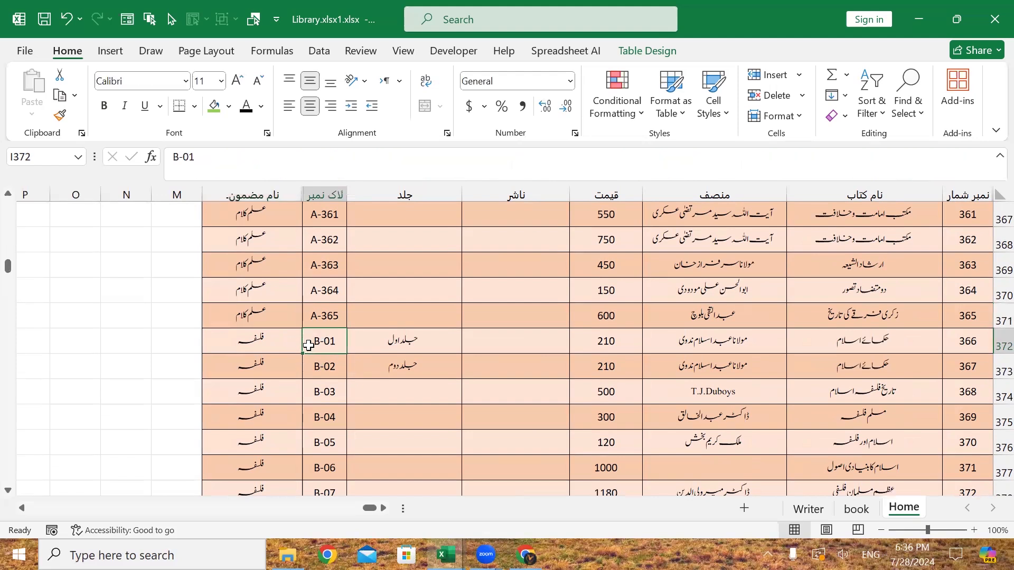
left_click(251, 340)
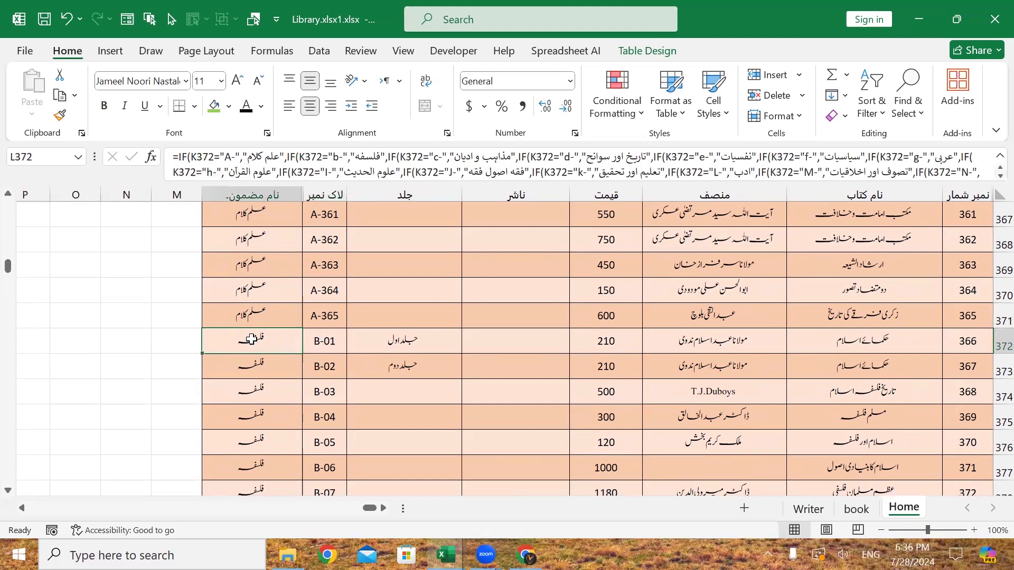
key("ctrl+Up")
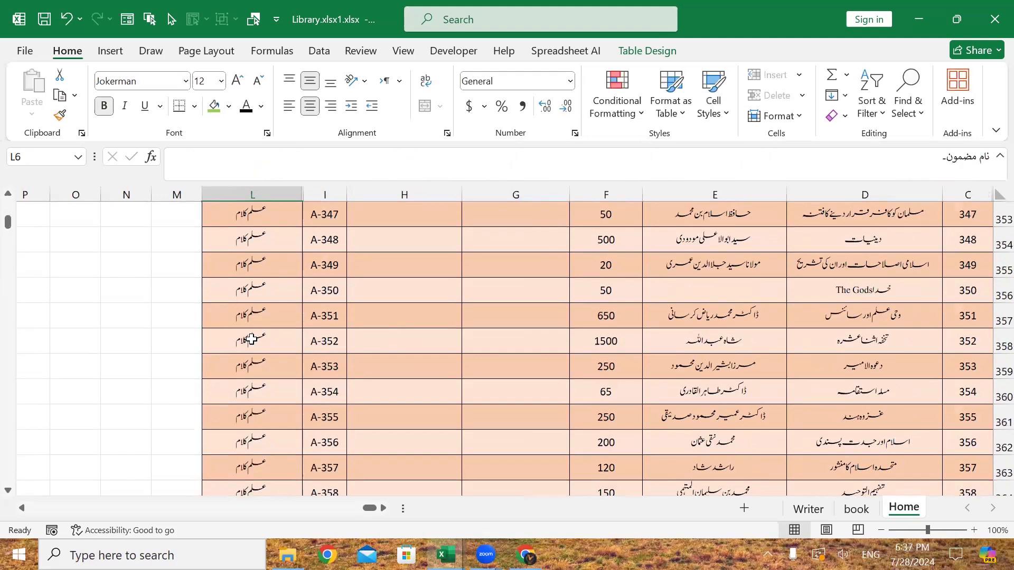
- Look over the book and Writer sheets and return to the Home sheet
left_click(421, 344)
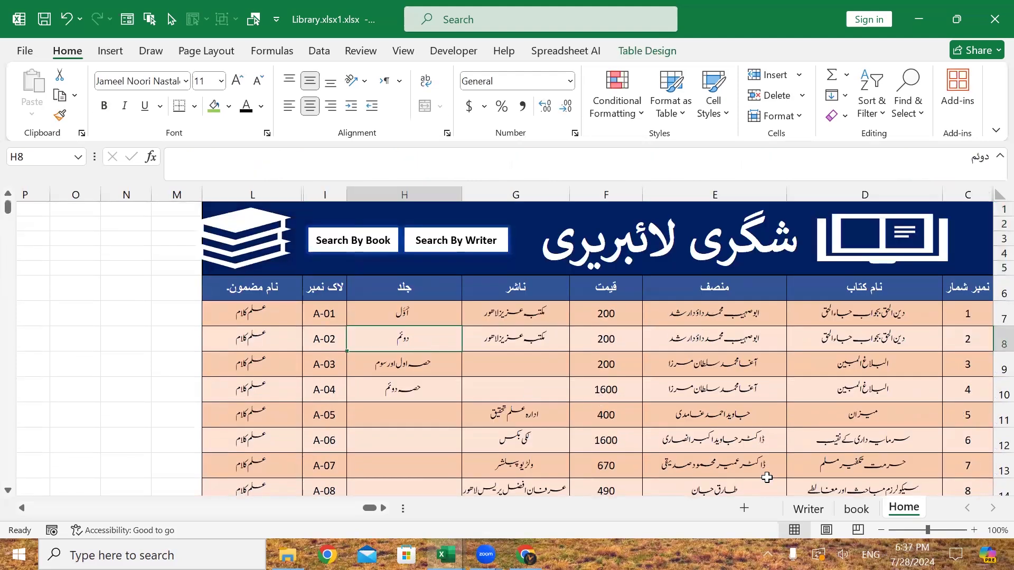
left_click(856, 510)
left_click(824, 506)
left_click(906, 508)
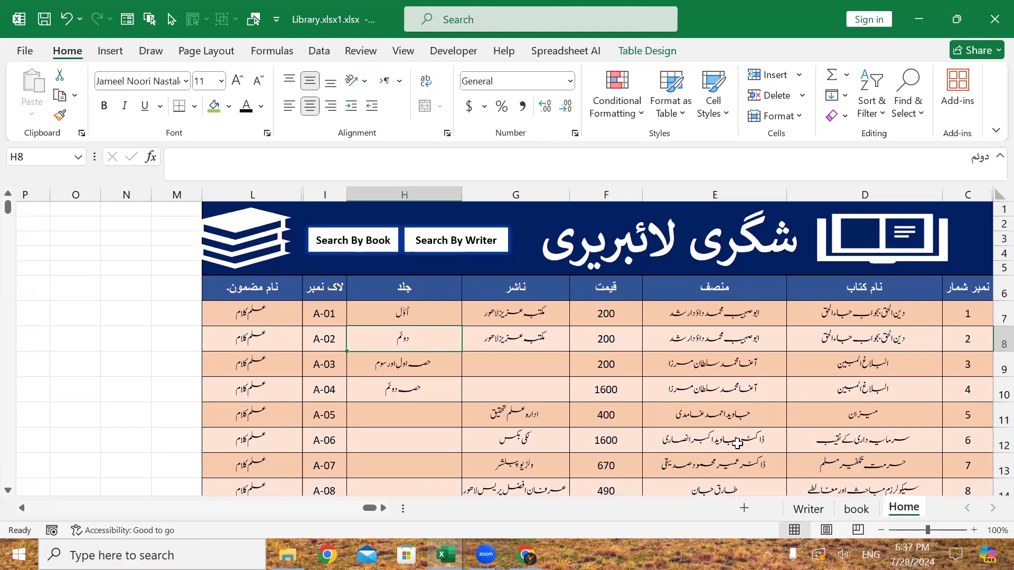
left_click(855, 509)
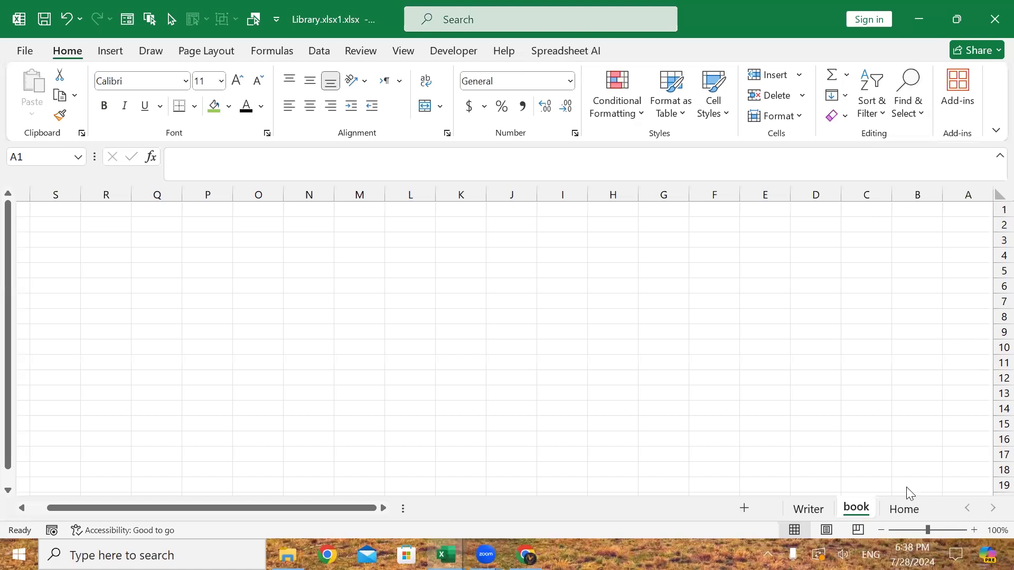
left_click(898, 512)
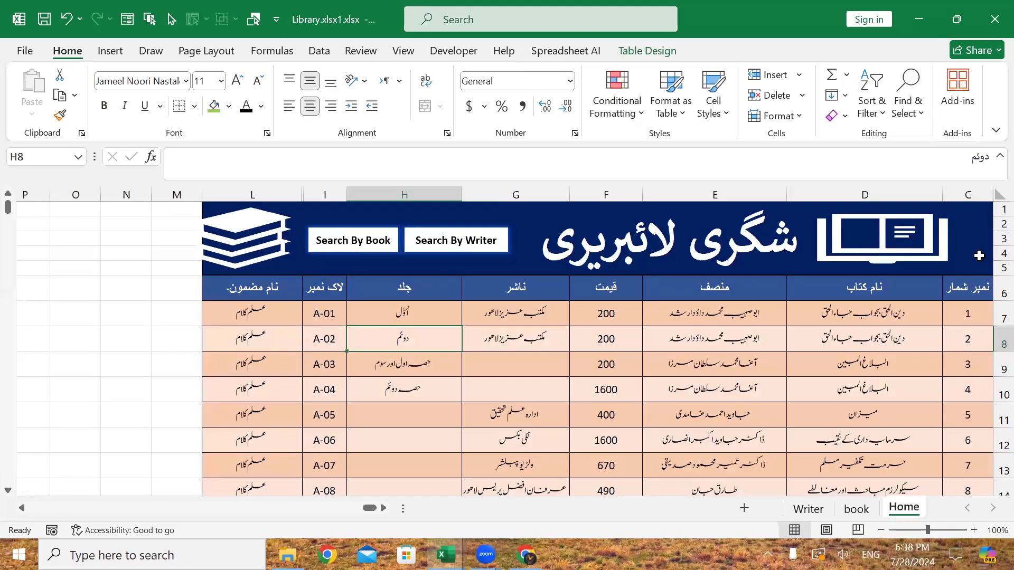
- Copy the table's header row C6:L6 from the Home sheet and paste it into the book sheet starting at A6
left_click_drag(962, 287, 252, 290)
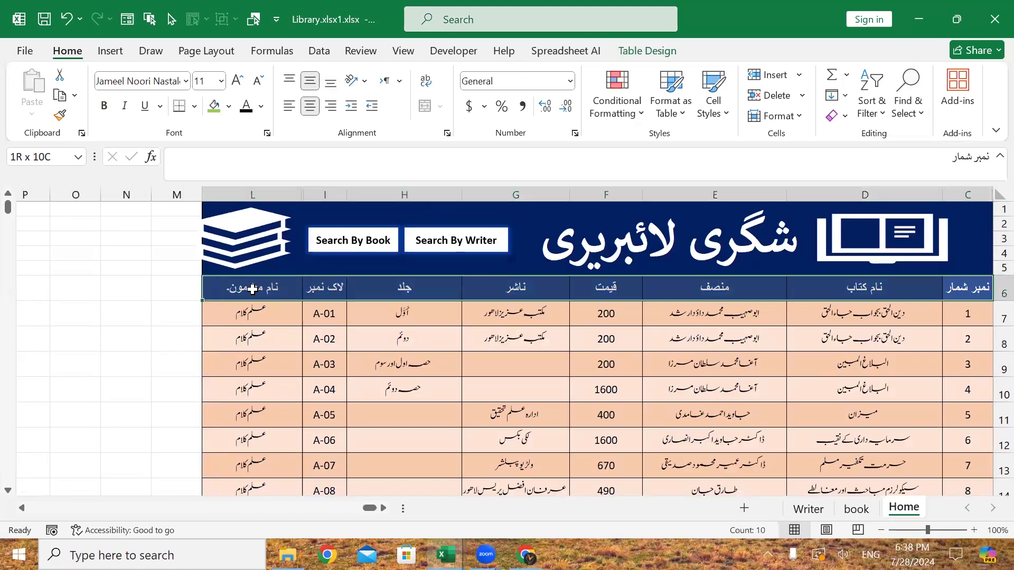
key("ctrl+c")
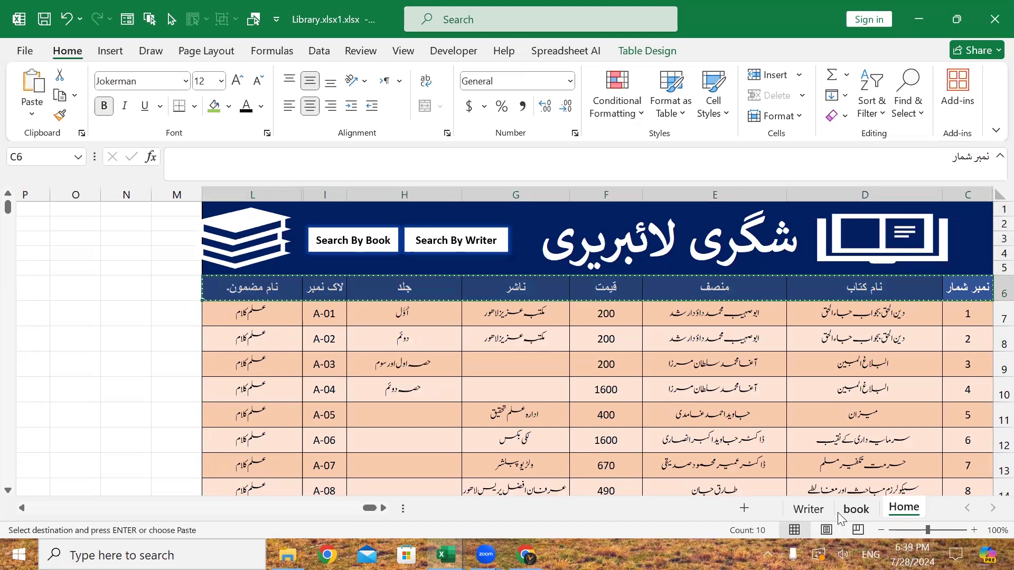
left_click(856, 509)
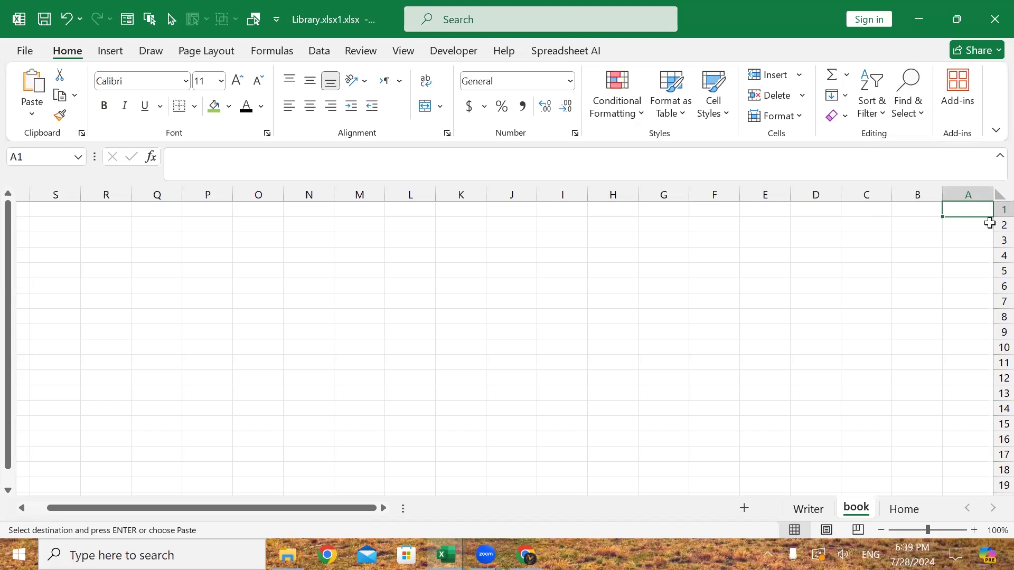
key("Down")
key("Down")
key("Down")
key("Down")
key("Down")
key("Down")
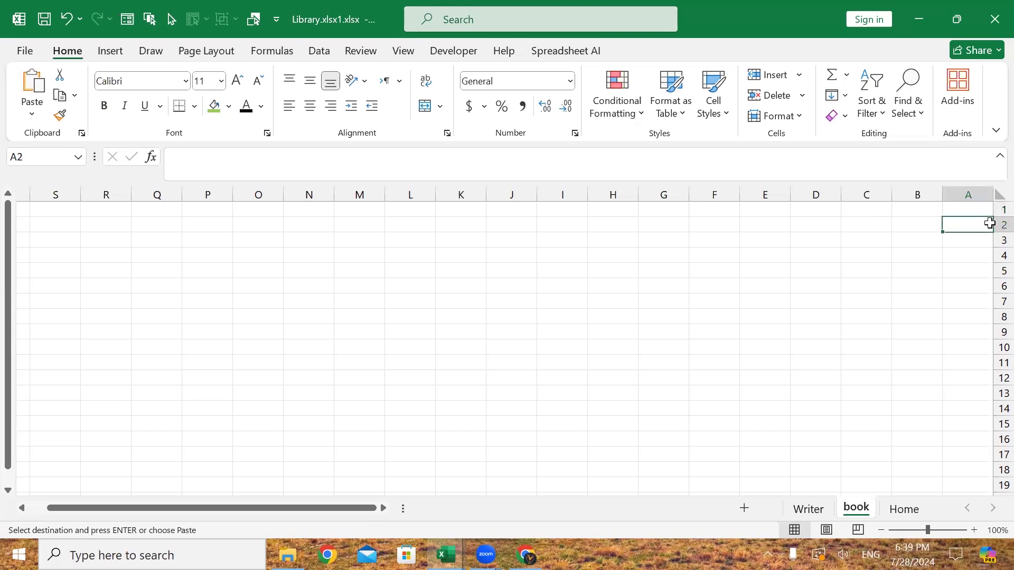
key("Up")
key("ctrl+v")
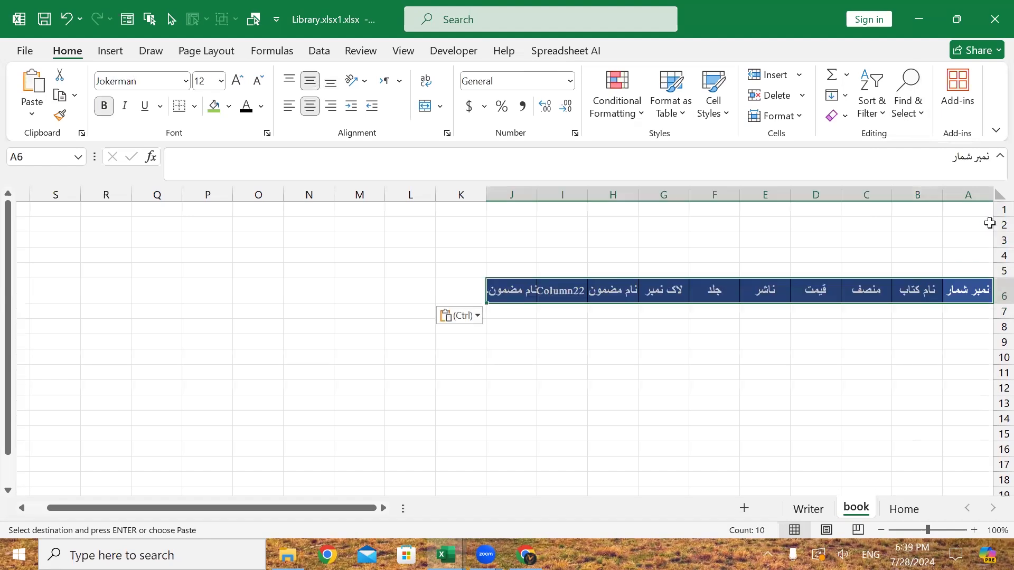
left_click(561, 355)
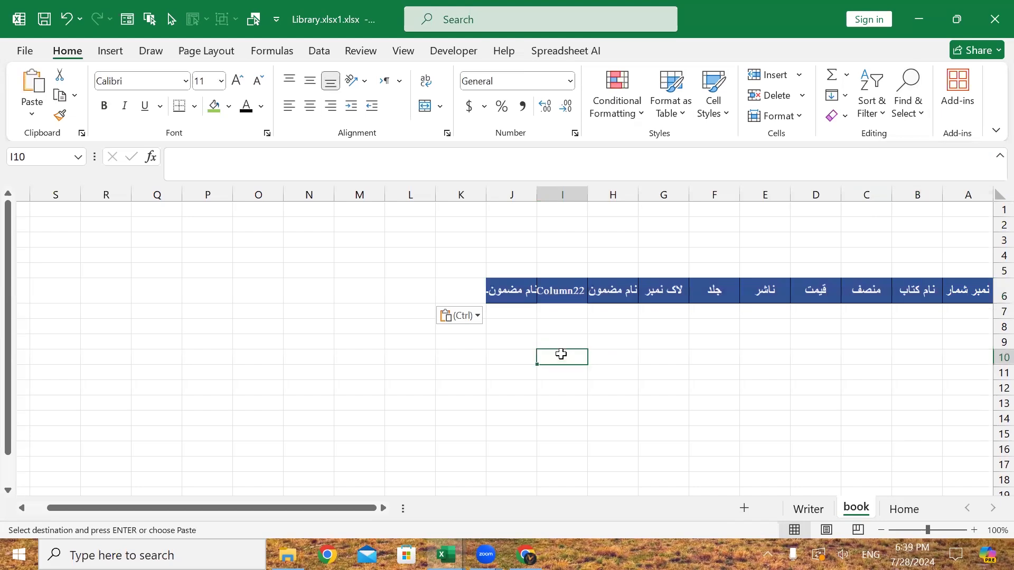
- Delete columns H and I from the book sheet and fit column G's width to its header
left_click_drag(611, 190, 567, 193)
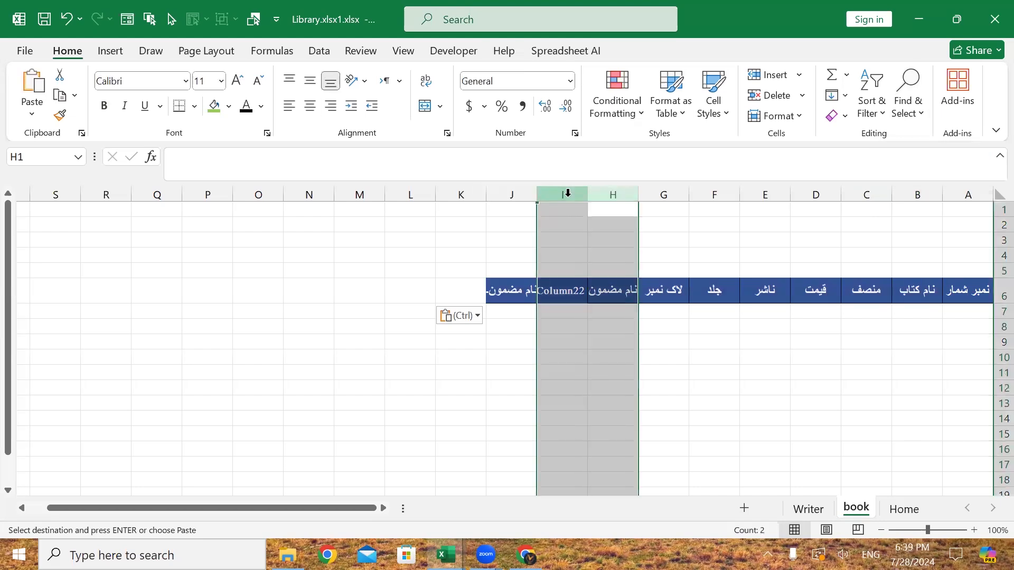
right_click(567, 193)
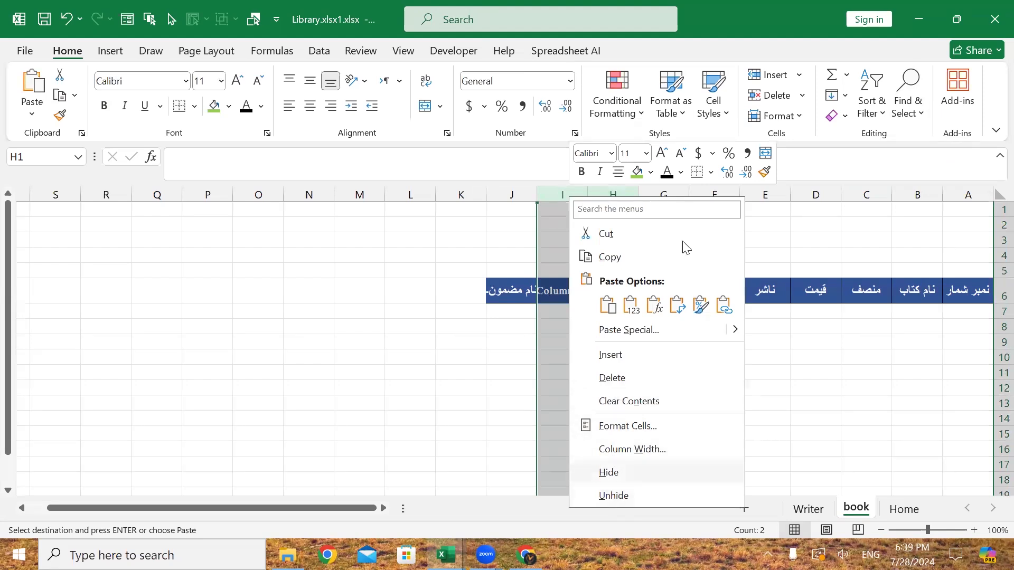
left_click(620, 383)
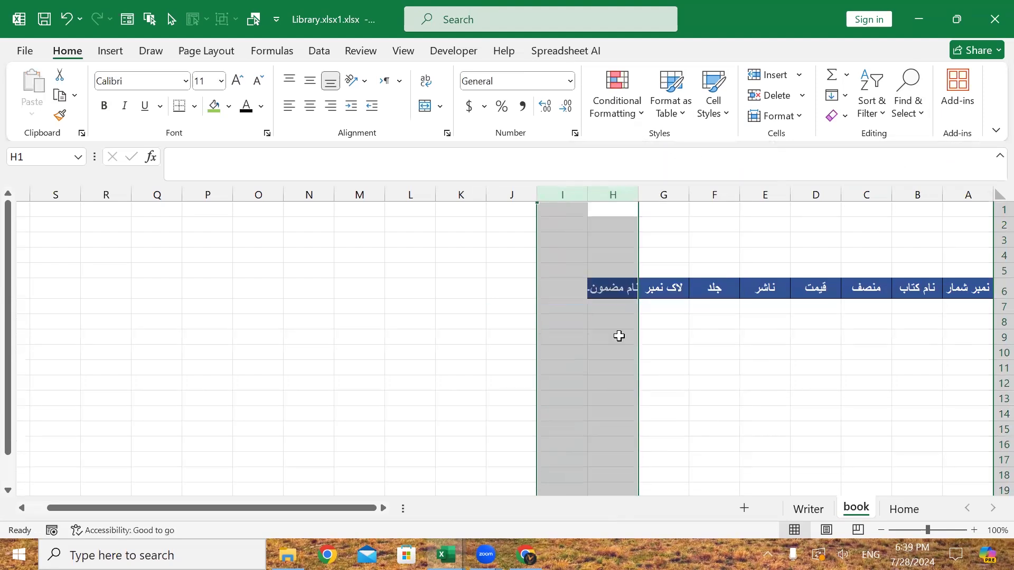
left_click(641, 363)
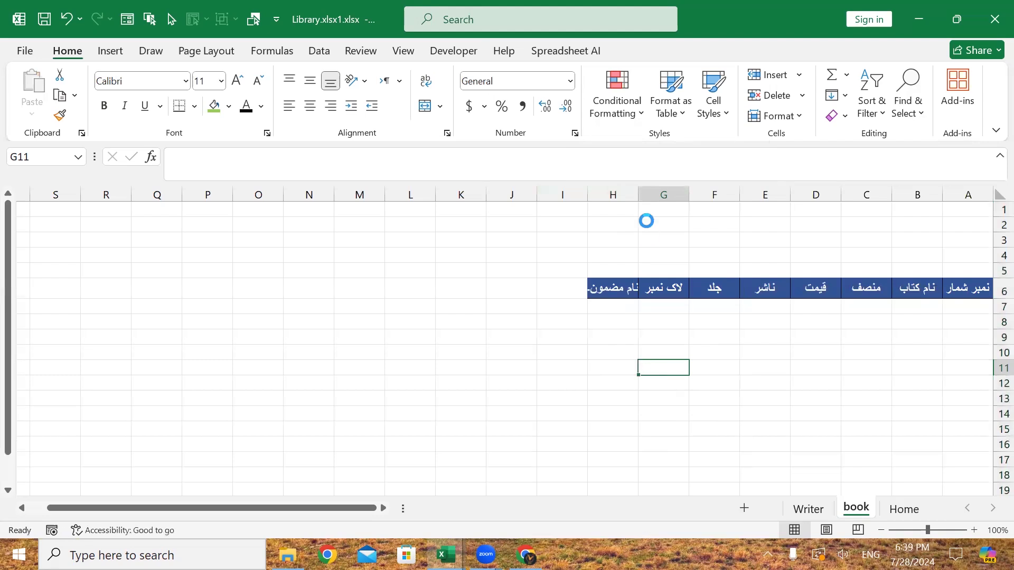
double_click(639, 191)
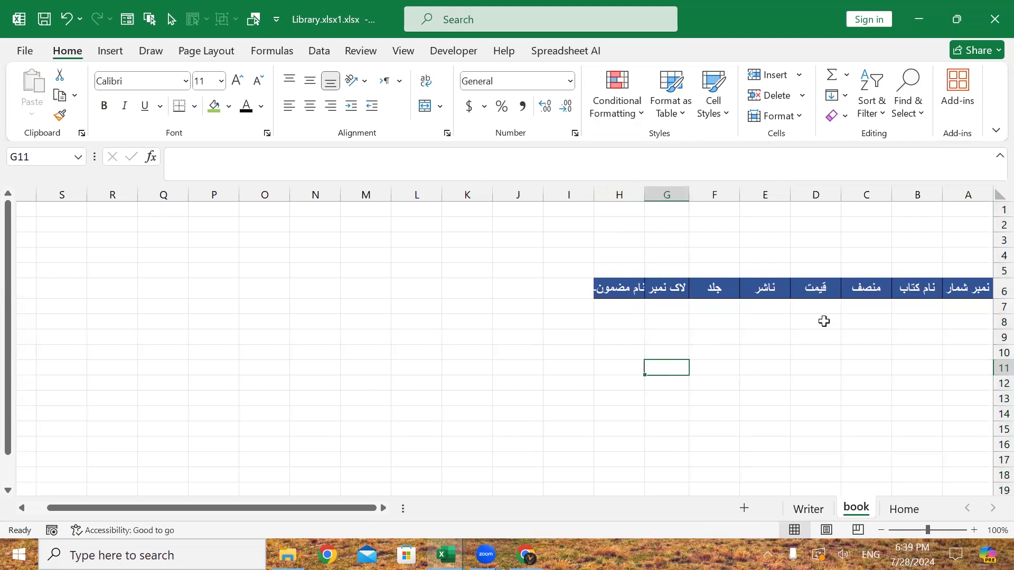
left_click(963, 288)
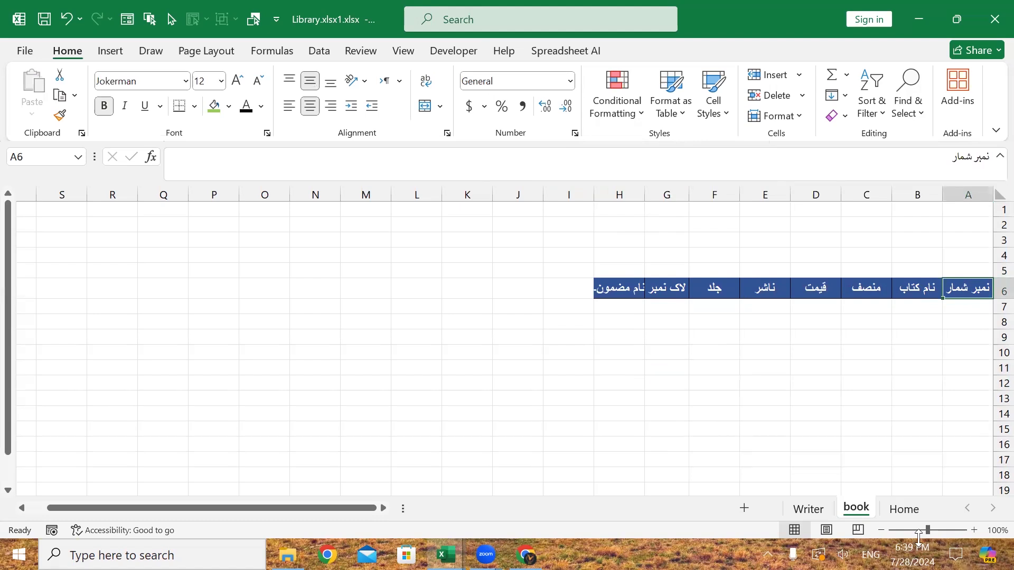
left_click(903, 509)
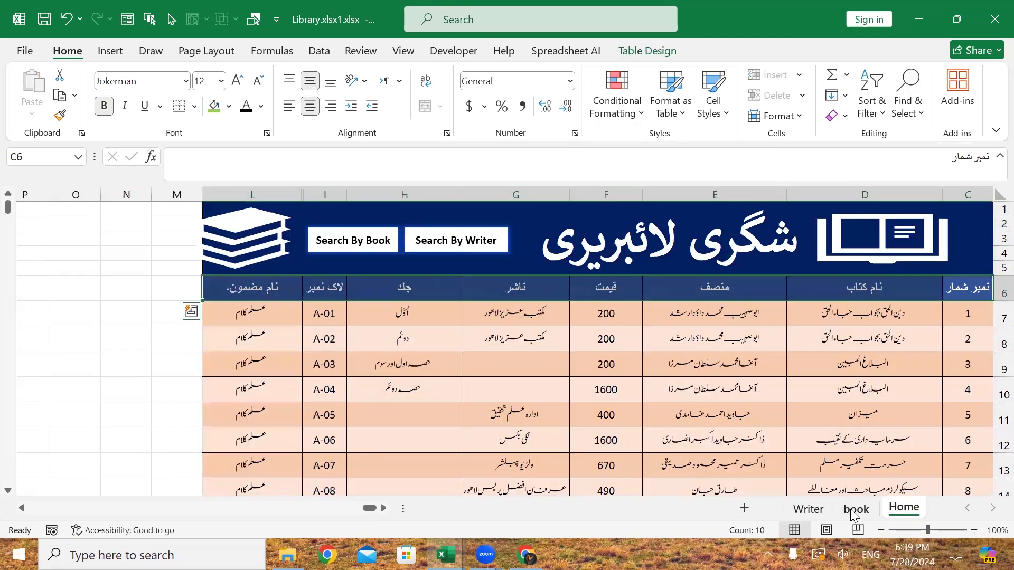
left_click(855, 509)
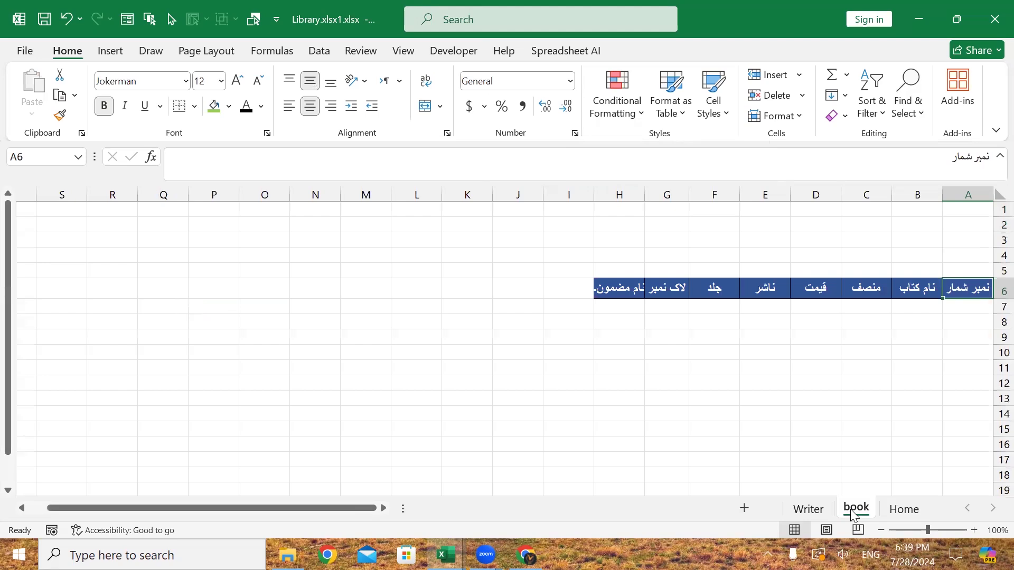
- Merge and center cells A2:B2 and A3:B3 above the header row on the book sheet
left_click_drag(960, 255, 955, 170)
left_click(953, 223)
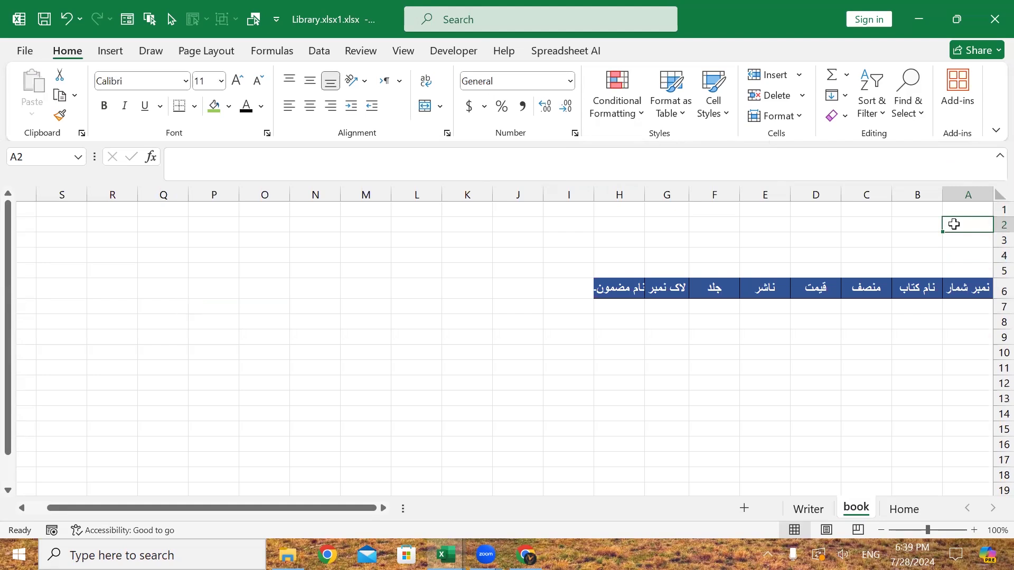
key("shift+Left")
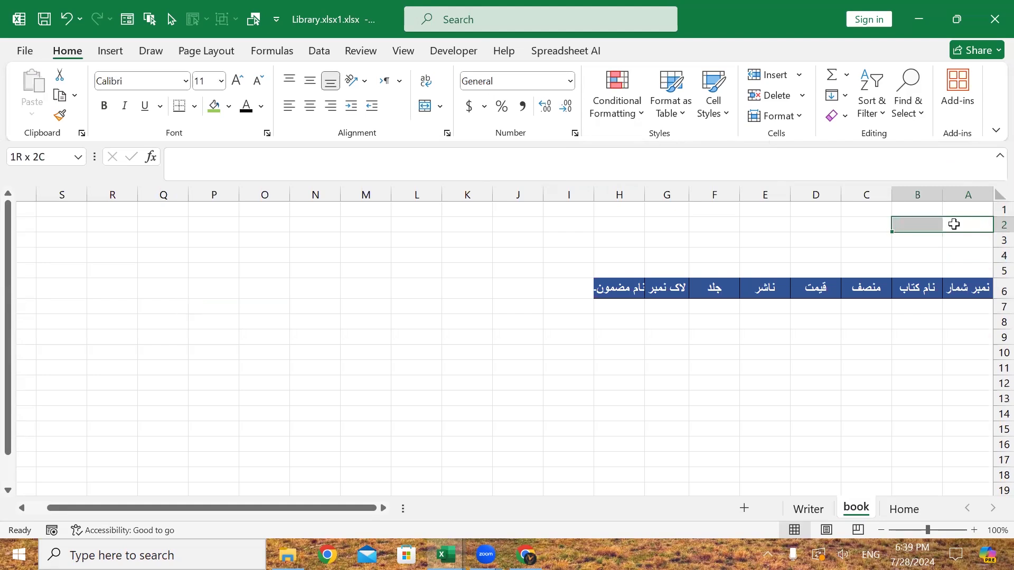
key("Down")
key("Left")
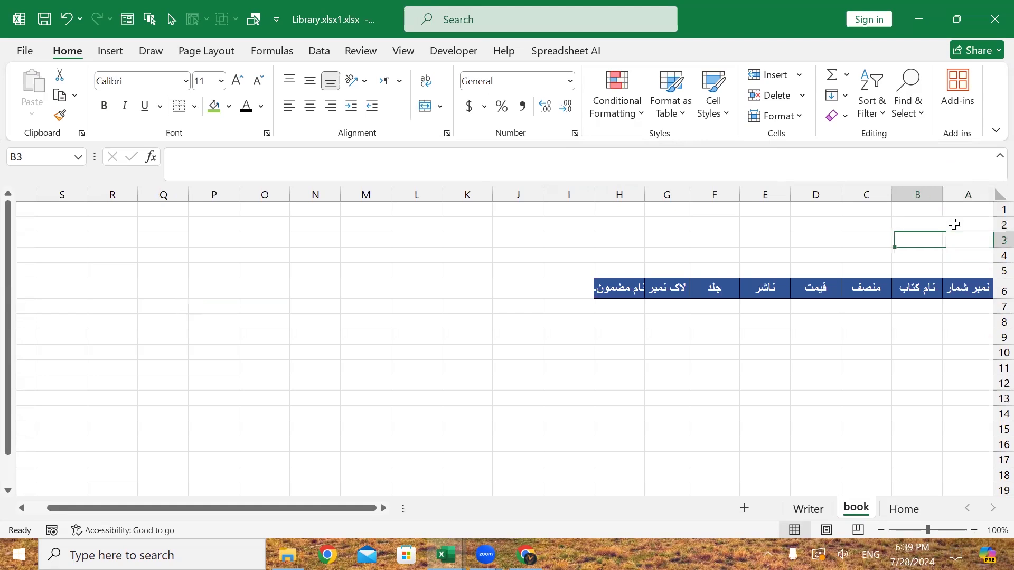
key("Right")
key("shift+space")
key("Down")
key("Up")
key("shift+space")
key("Up")
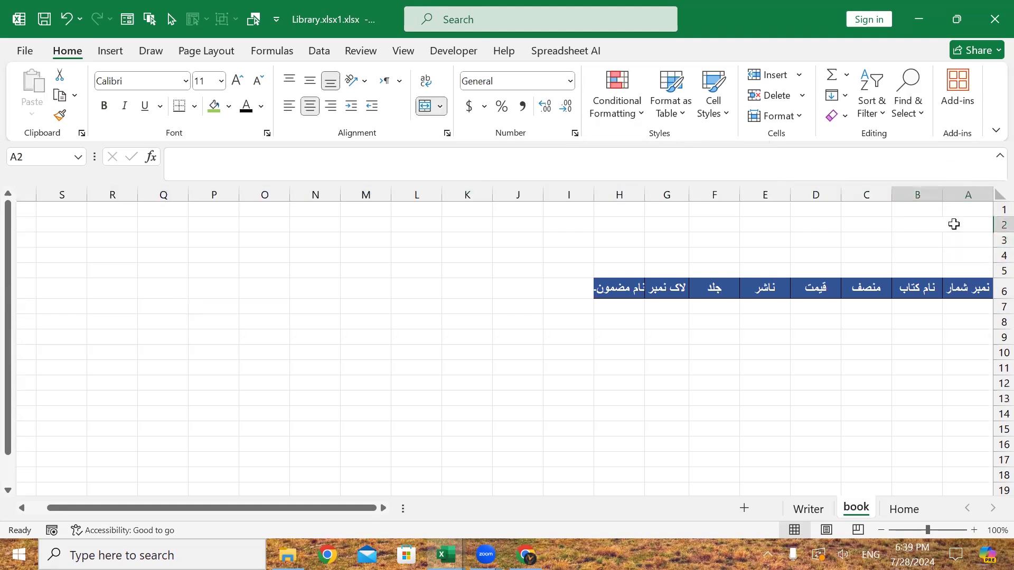
key("Left")
key("Right")
key("Down")
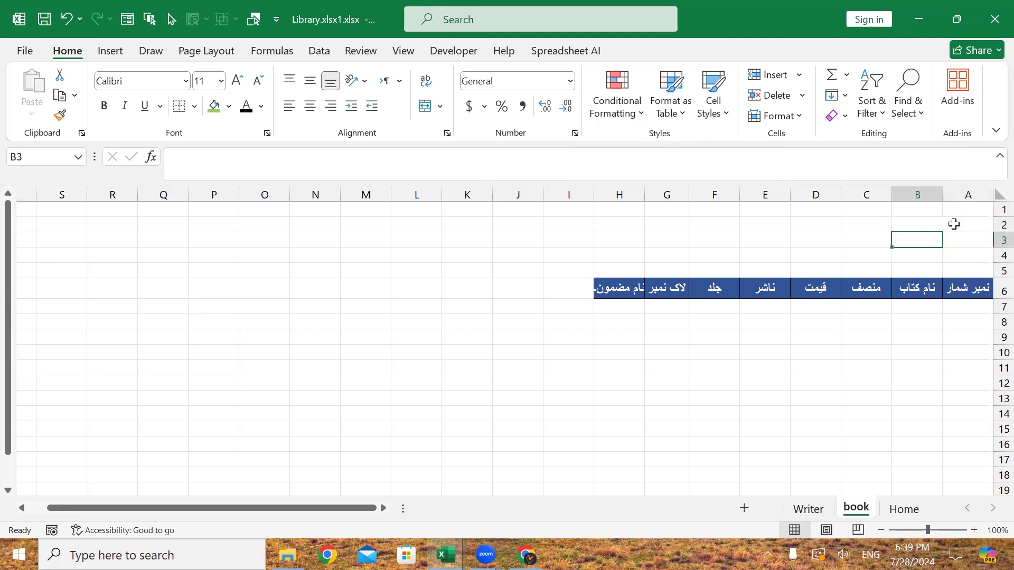
key("shift+Right")
key("alt+h")
key("m")
key("c")
- Switch the input language to Urdu and enter the label نام کتاب in merged cell A2
left_click(971, 224)
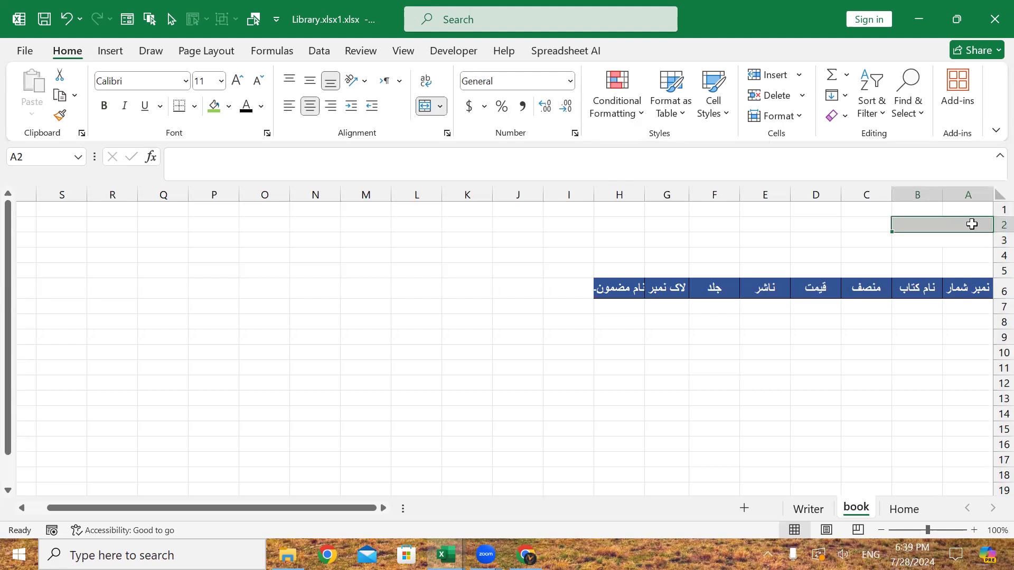
key("super+space")
key("super+space")
key("super+space")
key("super+space")
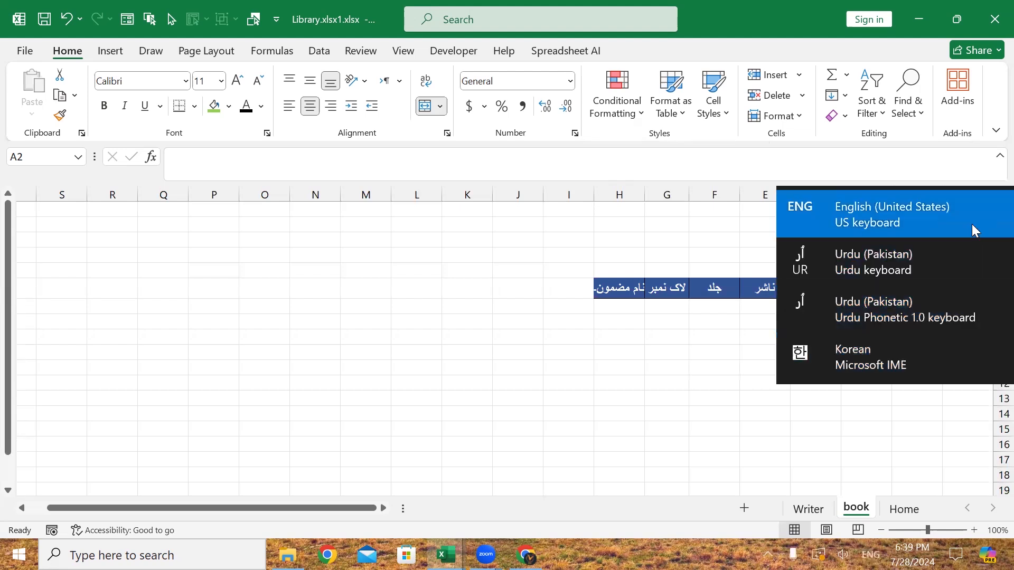
key("super+space")
key("super+space")
type("نا")
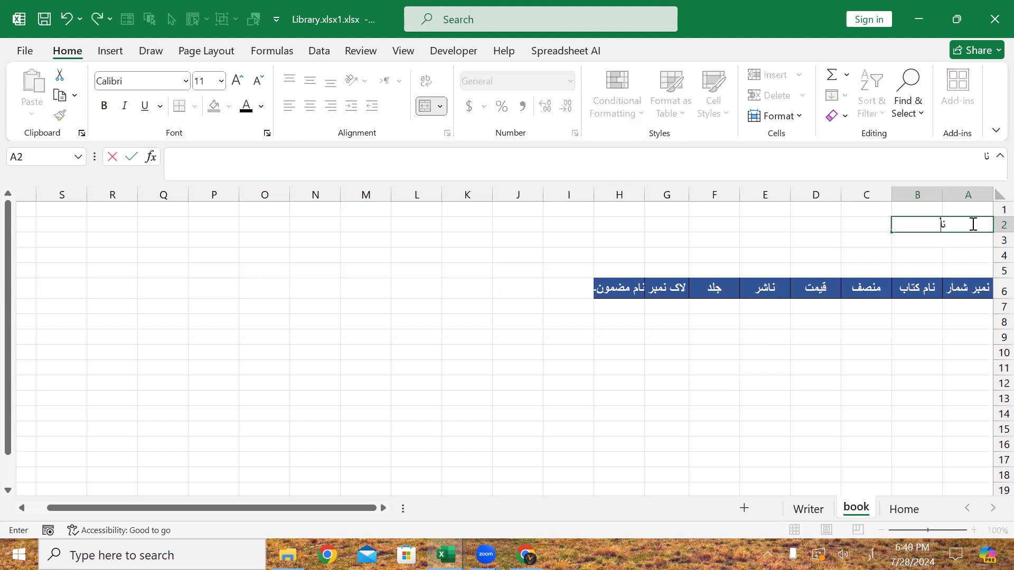
type("م کتاب")
key("Return")
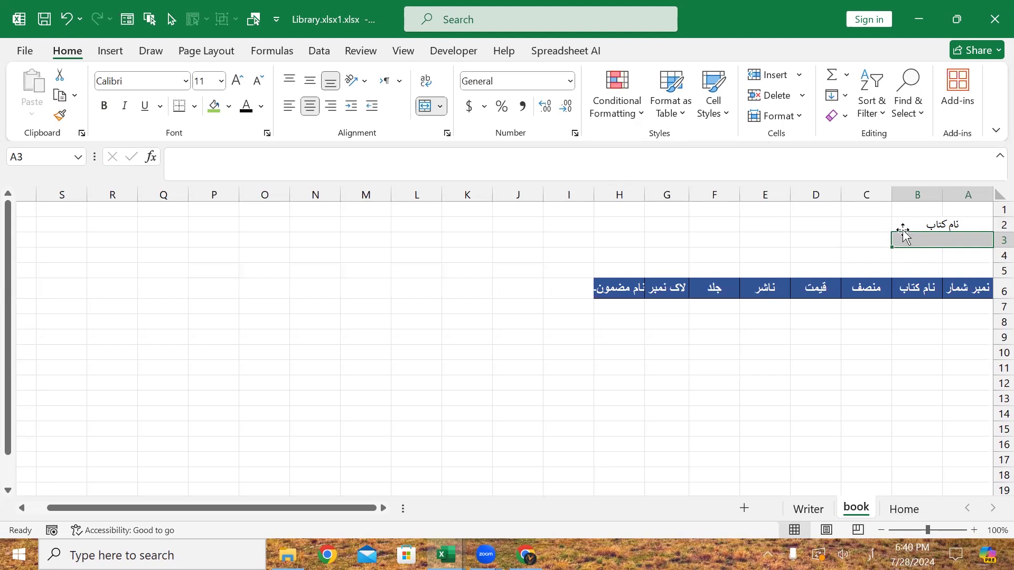
- Fill A1:H5 dark blue with white text and recolor the header row A6:H6 light green with black text
left_click(957, 209)
left_click(872, 209)
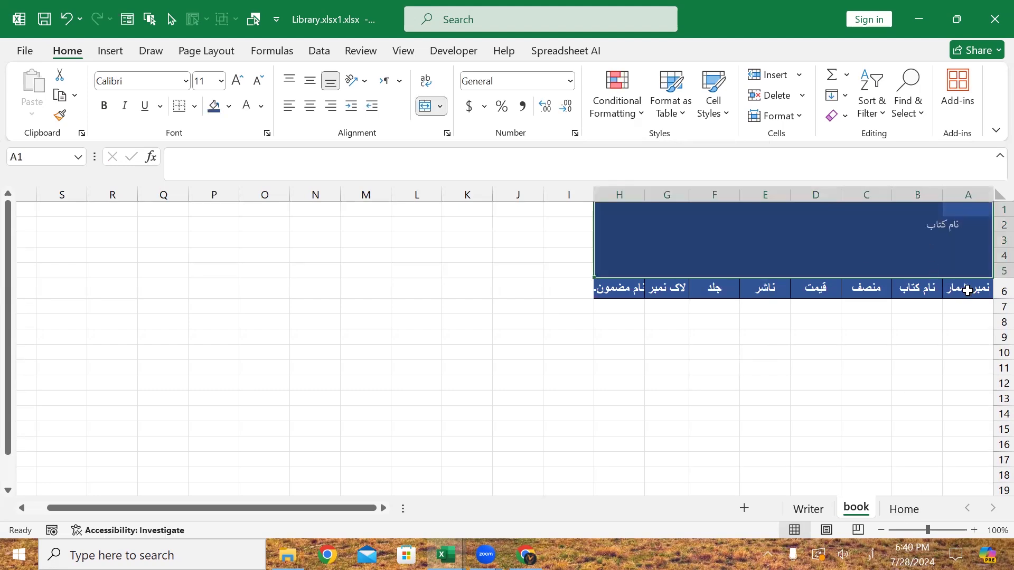
left_click_drag(968, 290, 617, 287)
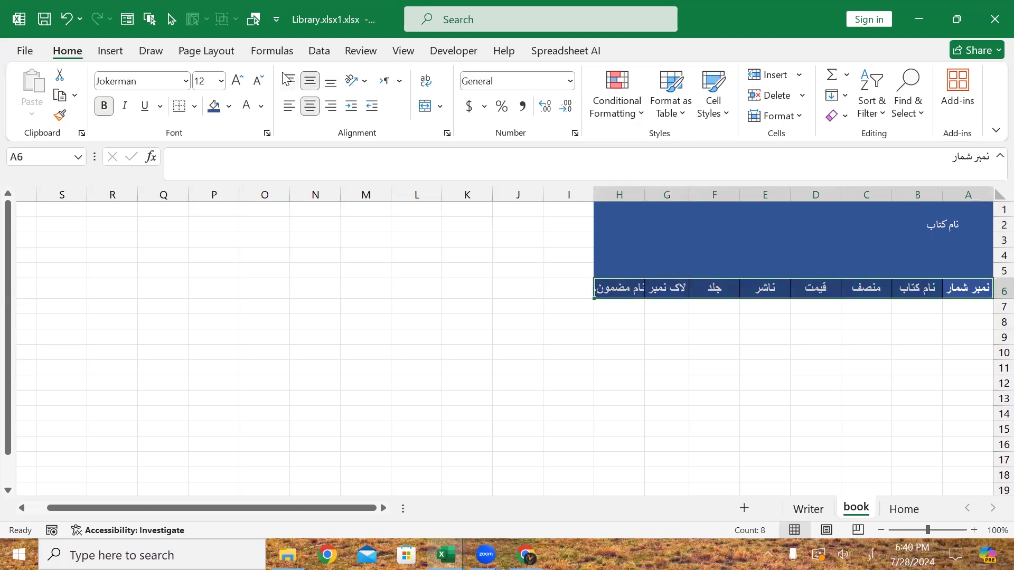
left_click(229, 106)
left_click(262, 254)
left_click(518, 353)
- Fill merged cells A2 and A3 light green, make the label text black and add borders around both cells
left_click(940, 225)
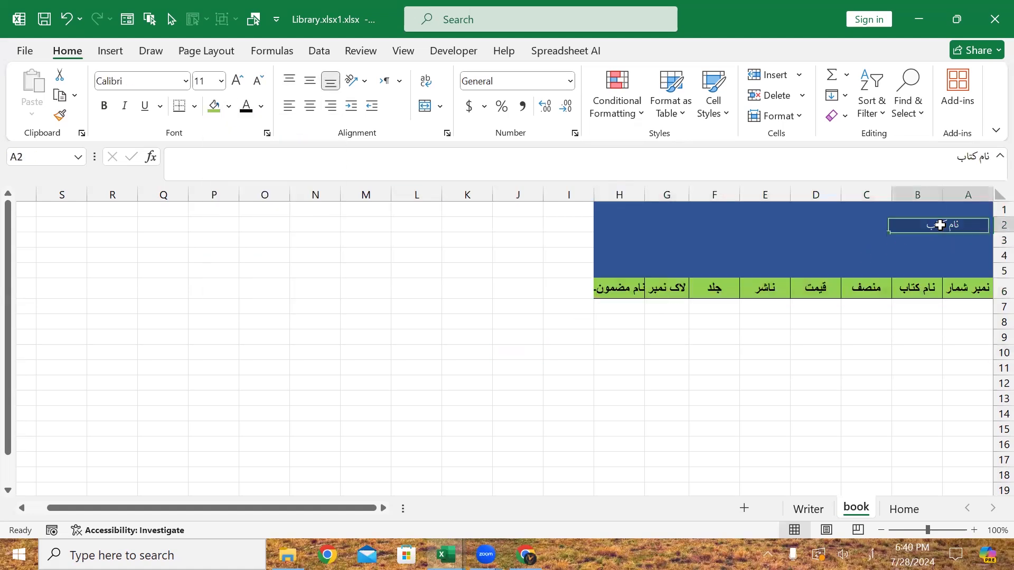
left_click(214, 108)
left_click(246, 108)
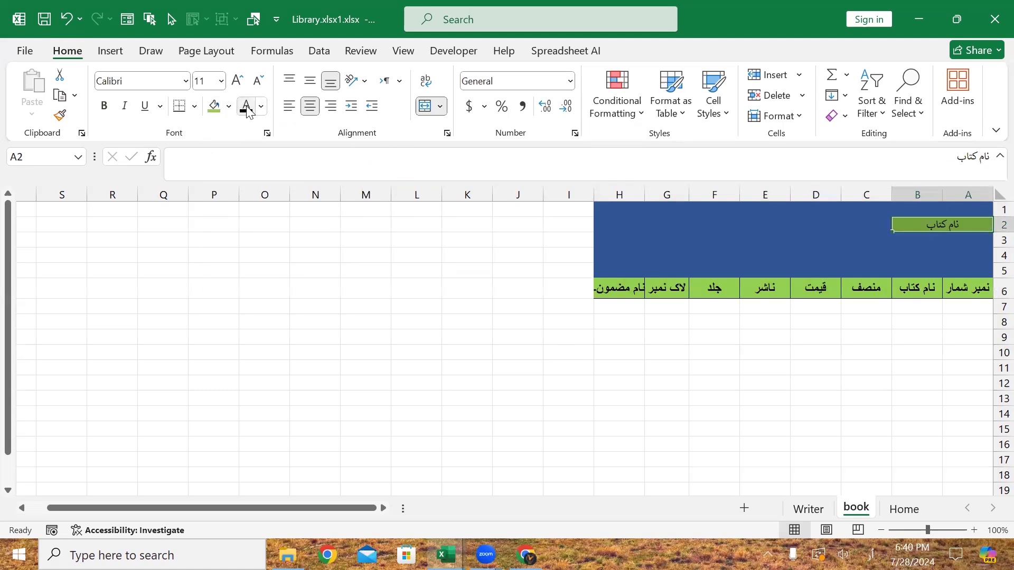
key("Return")
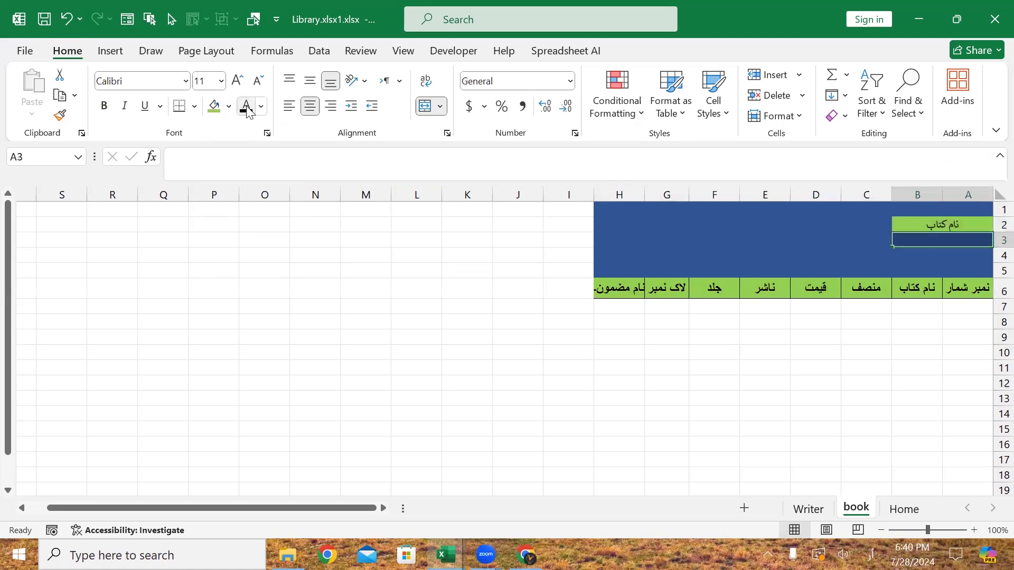
left_click(215, 108)
left_click(590, 351)
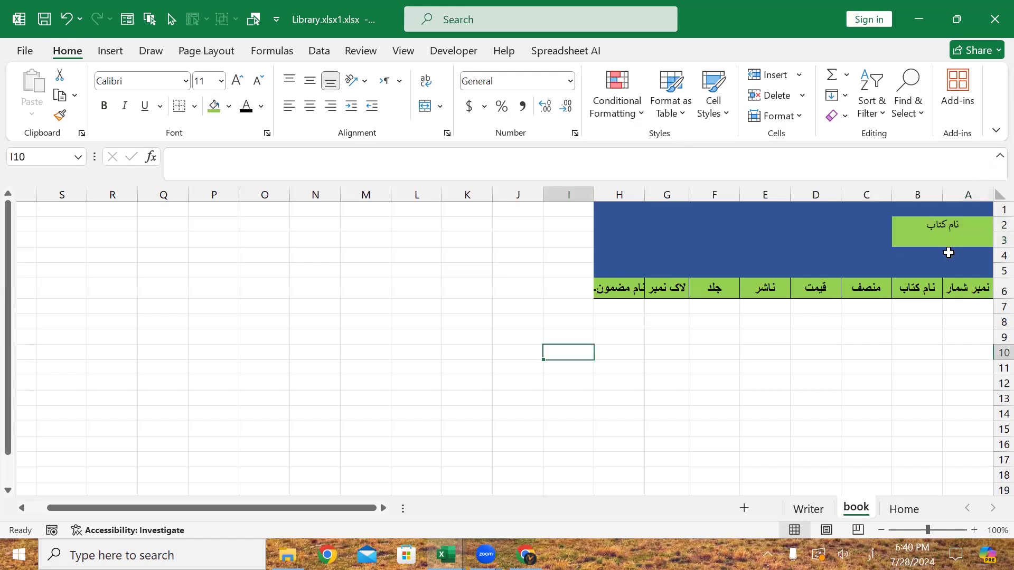
left_click(930, 240)
key("shift+Up")
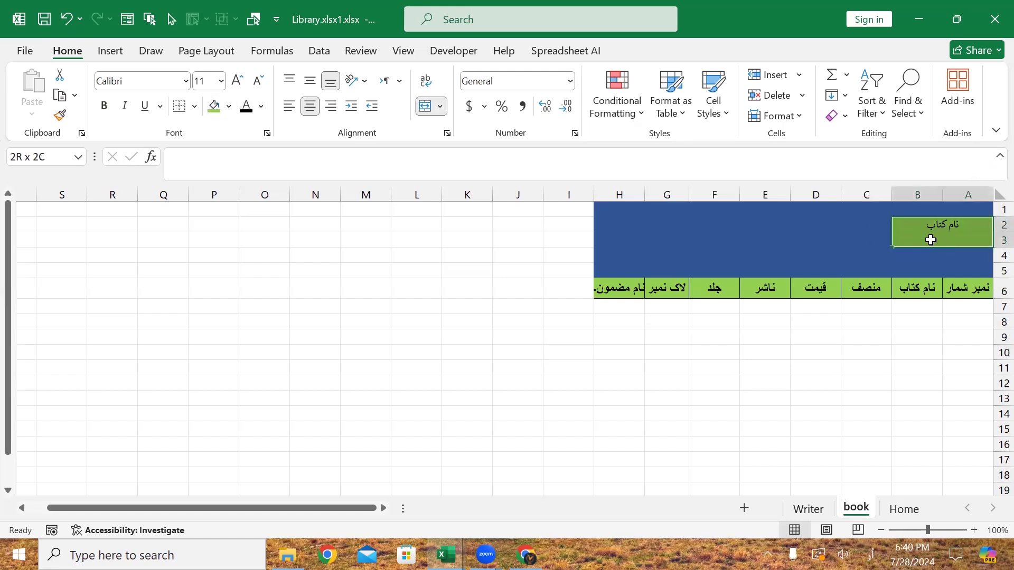
left_click(843, 257)
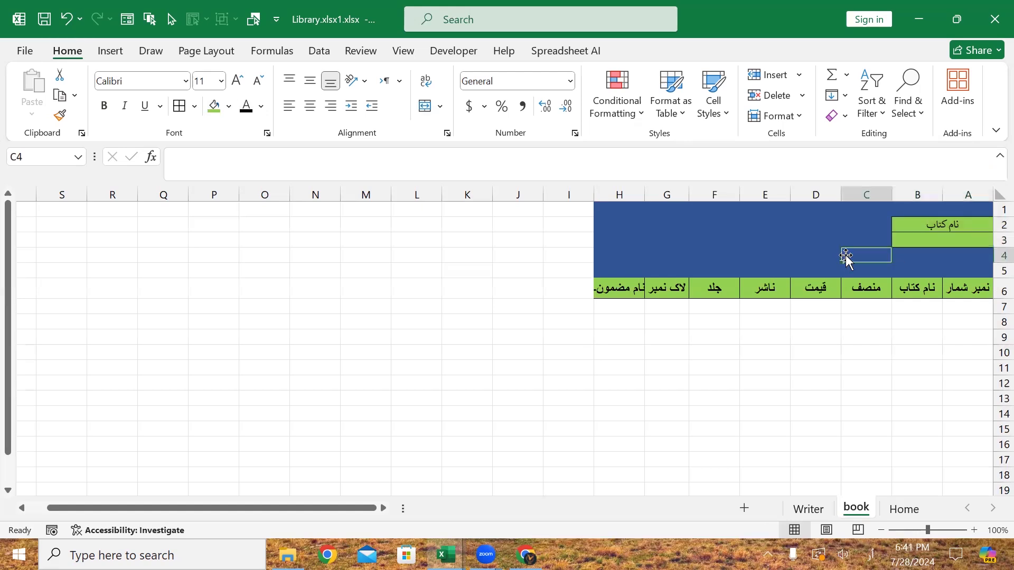
- Set the height of rows 2 and 3 to 24, using the English keyboard for the number
left_click_drag(1000, 225, 999, 238)
right_click(999, 226)
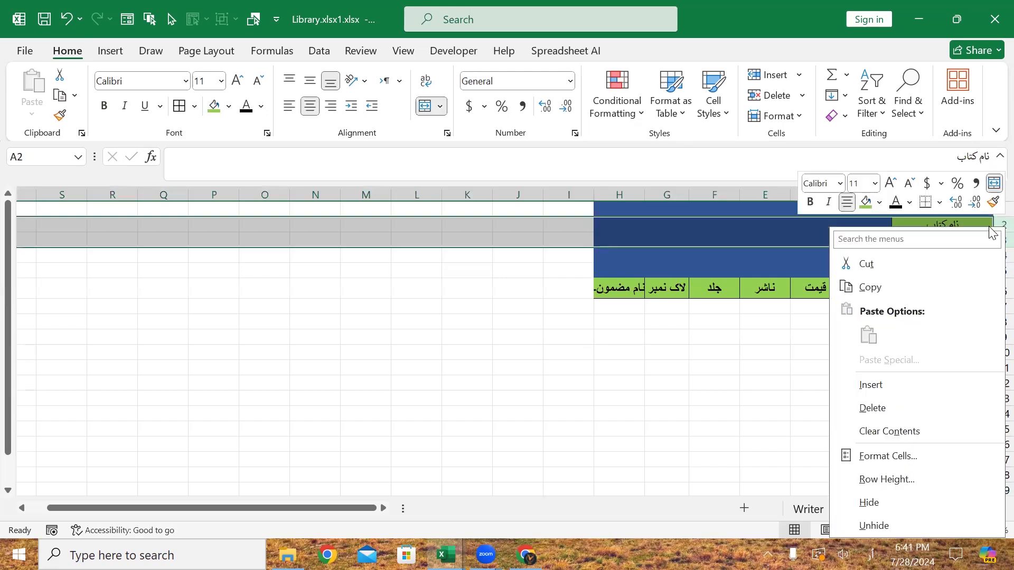
left_click(886, 479)
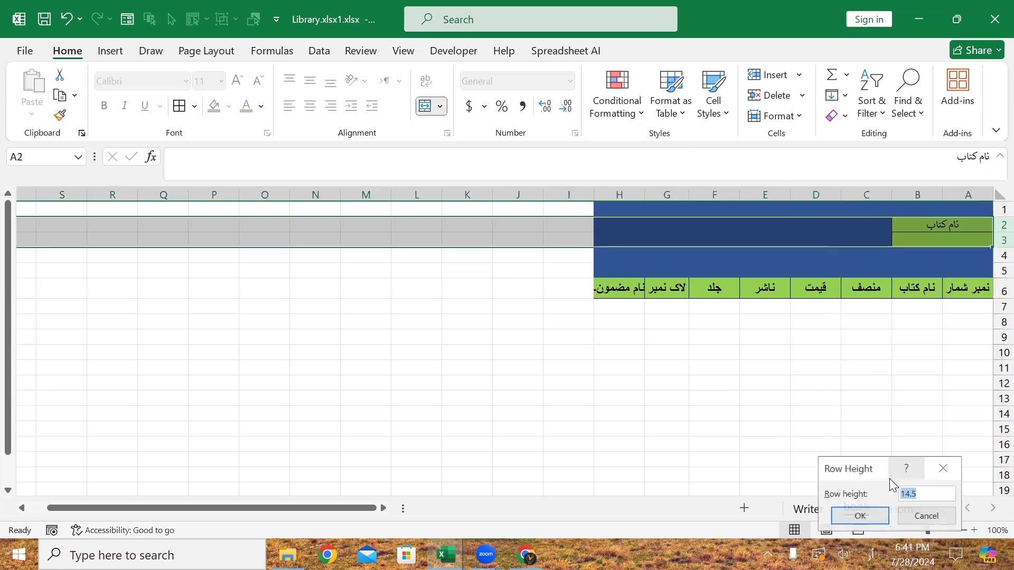
type("۲۴")
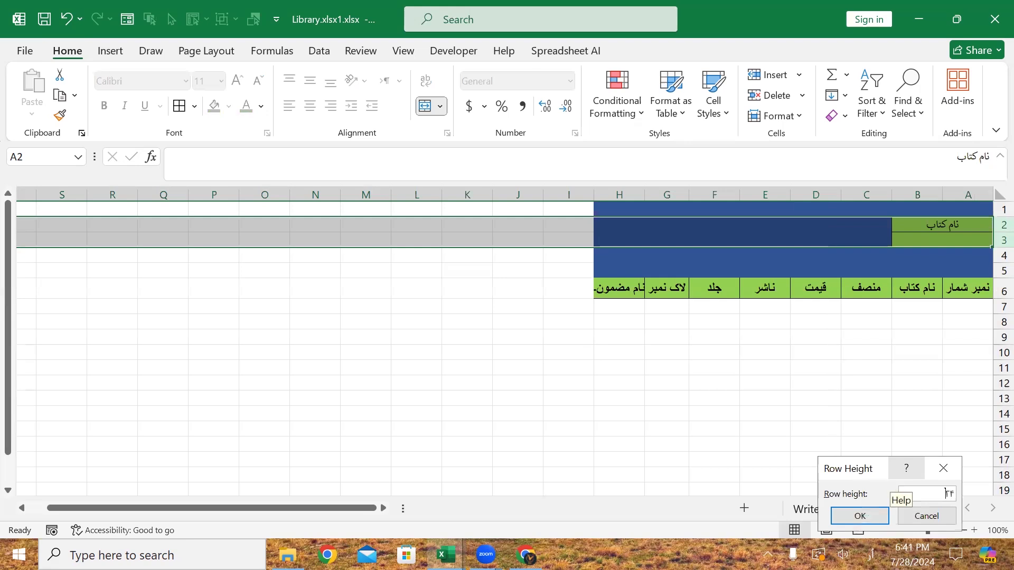
key("super+space")
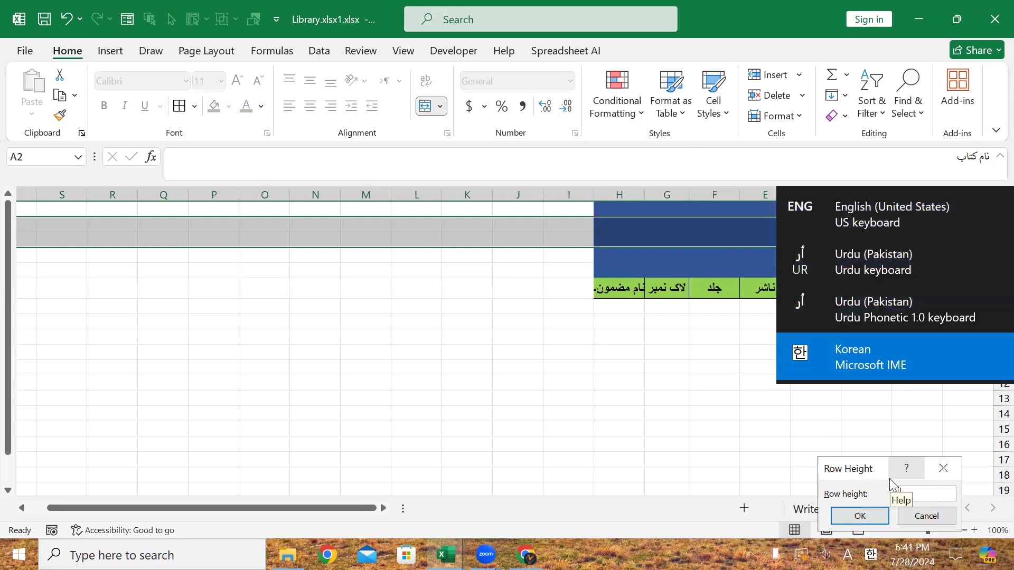
key("super+space")
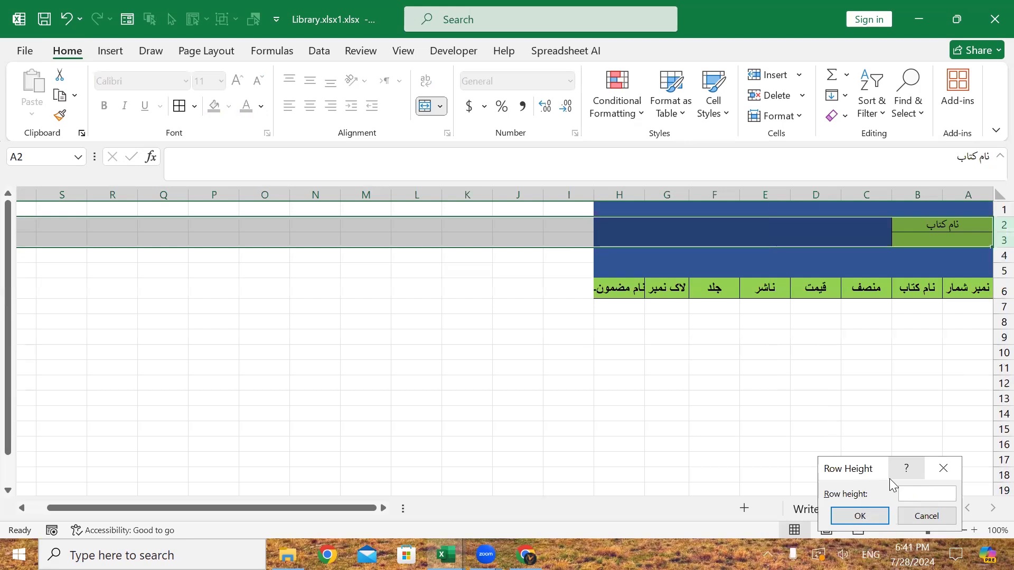
type("24")
key("Return")
- Set the height of rows 6 to 39 to 24 and shrink rows 4 and 5 above the header
left_click_drag(1002, 311, 991, 391)
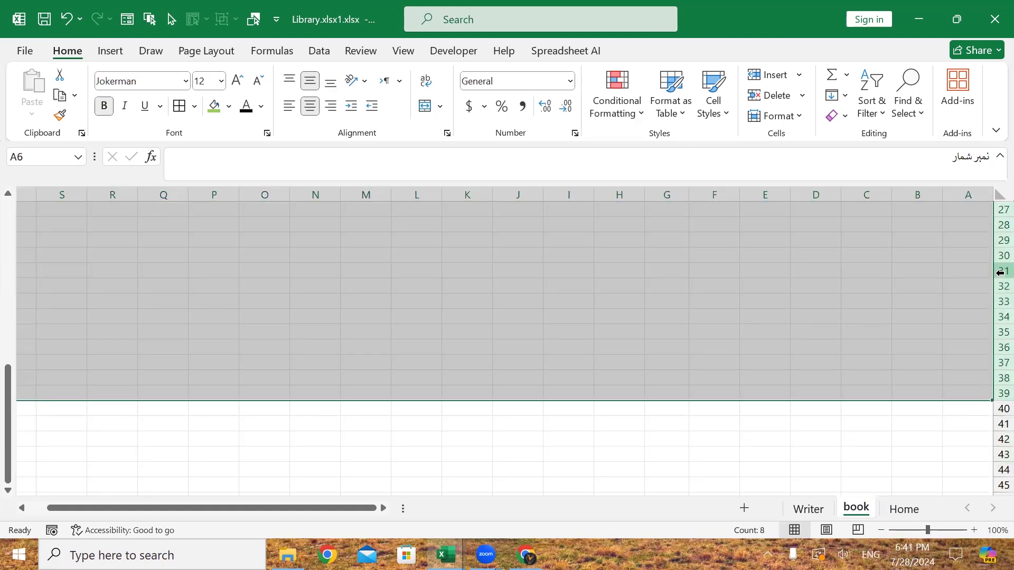
right_click(992, 280)
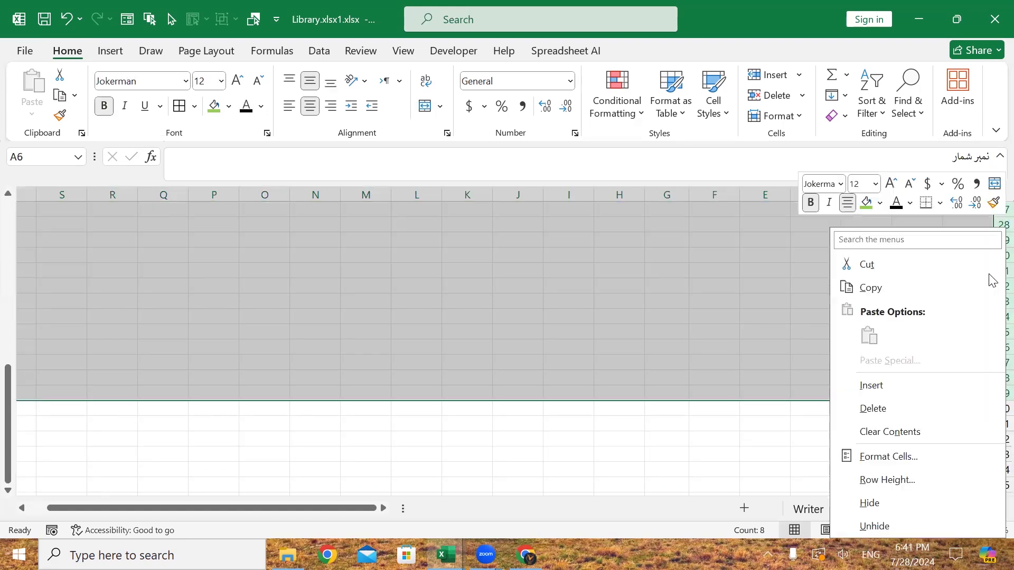
left_click(887, 479)
type("24")
key("Return")
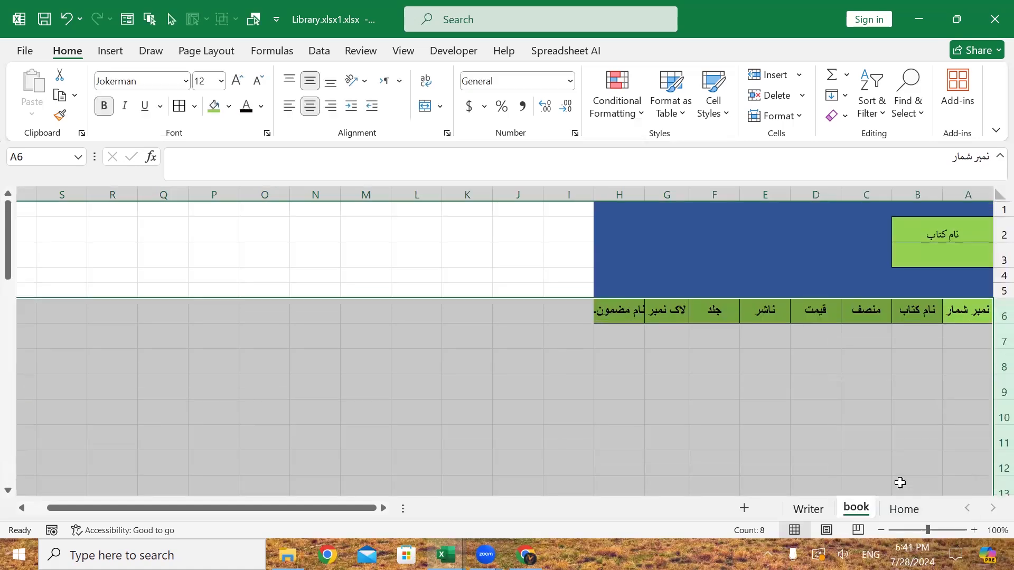
left_click(901, 433)
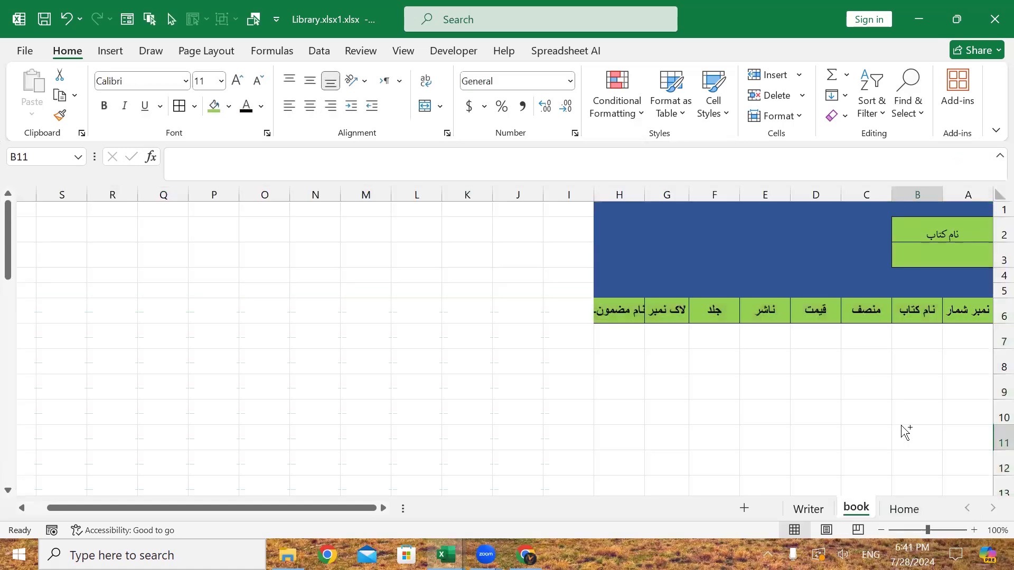
left_click_drag(995, 283, 996, 288)
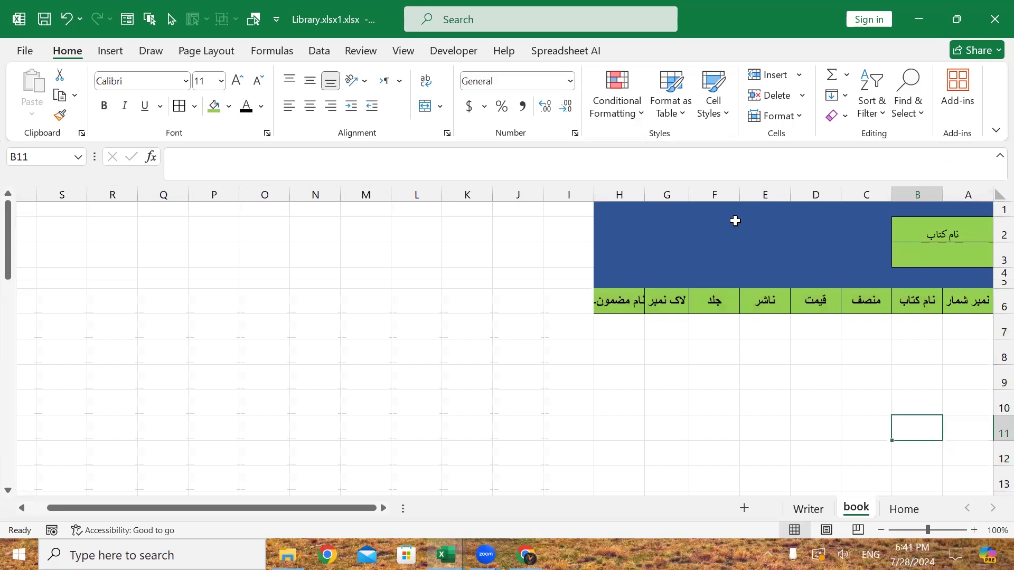
- Copy the stacked-books graphic from the Home sheet, place it over columns G and H of the book sheet's banner and save
left_click_drag(604, 208, 867, 287)
left_click(673, 457)
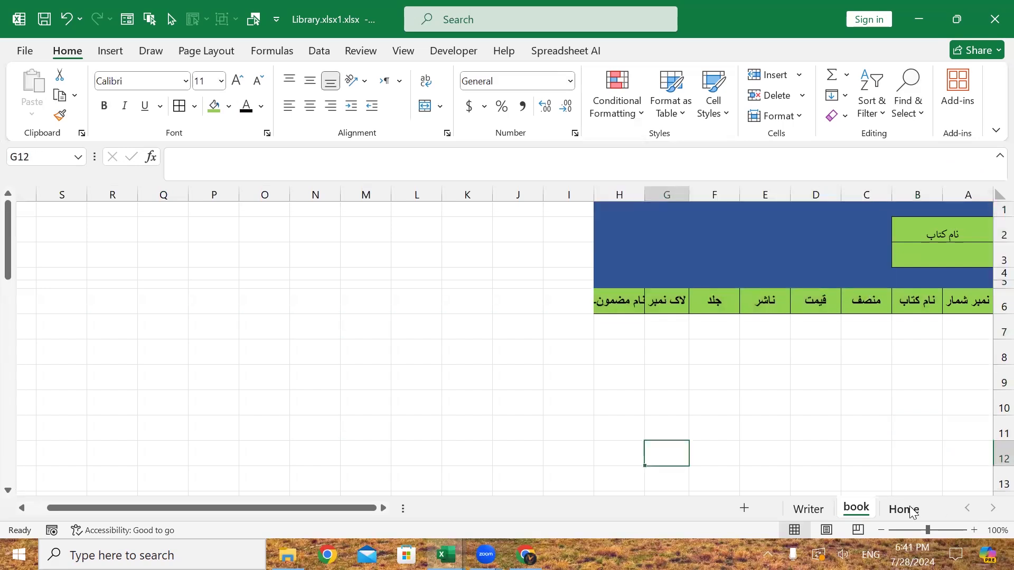
left_click(903, 509)
left_click(263, 256)
key("Right")
key("Right")
key("Right")
key("Right")
key("Right")
key("Right")
key("Right")
key("Right")
key("Right")
key("Right")
key("Right")
key("Right")
key("Right")
key("ctrl+c")
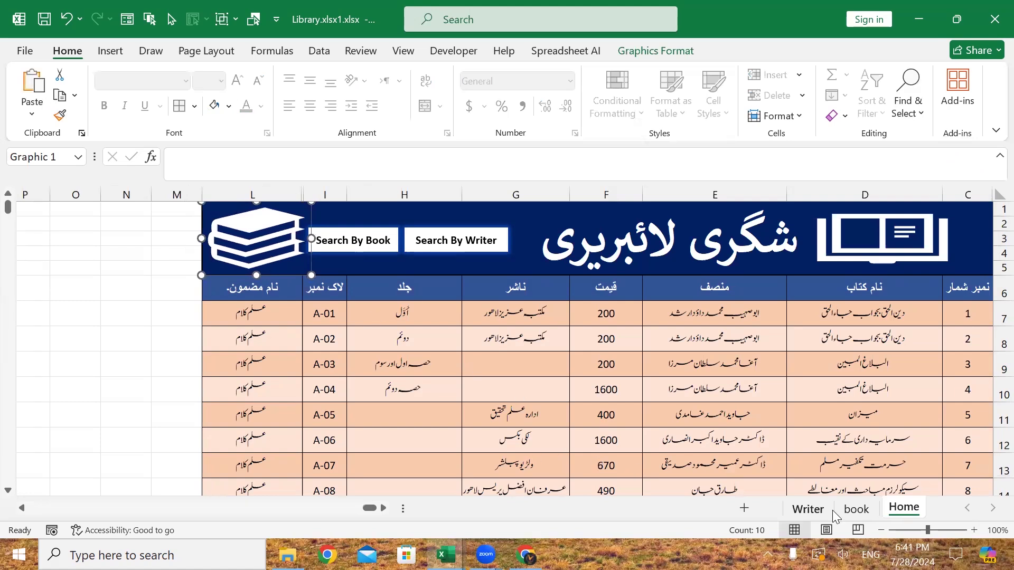
left_click(852, 510)
key("ctrl+v")
left_click_drag(622, 483, 637, 248)
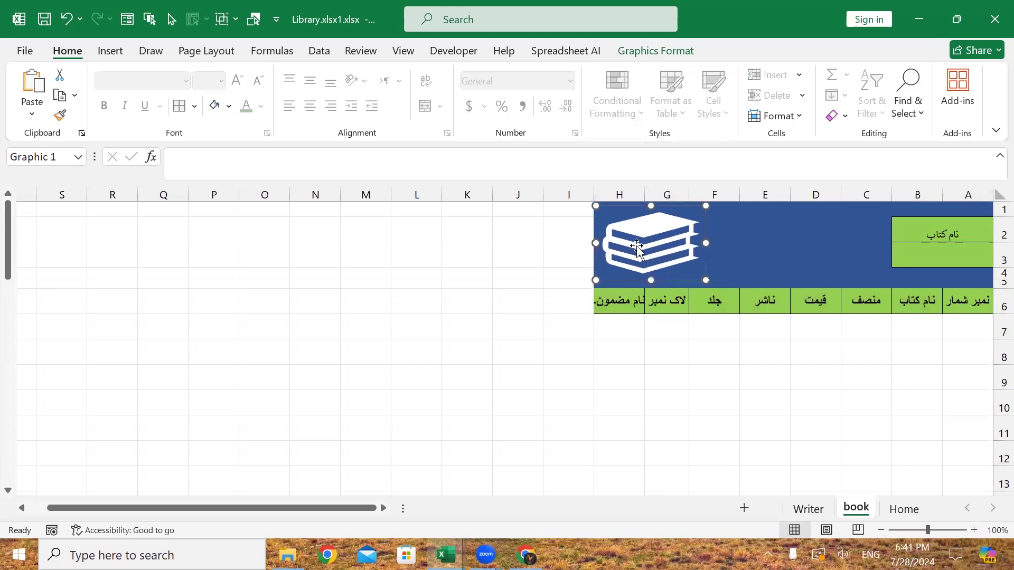
left_click(741, 375)
key("ctrl+s")
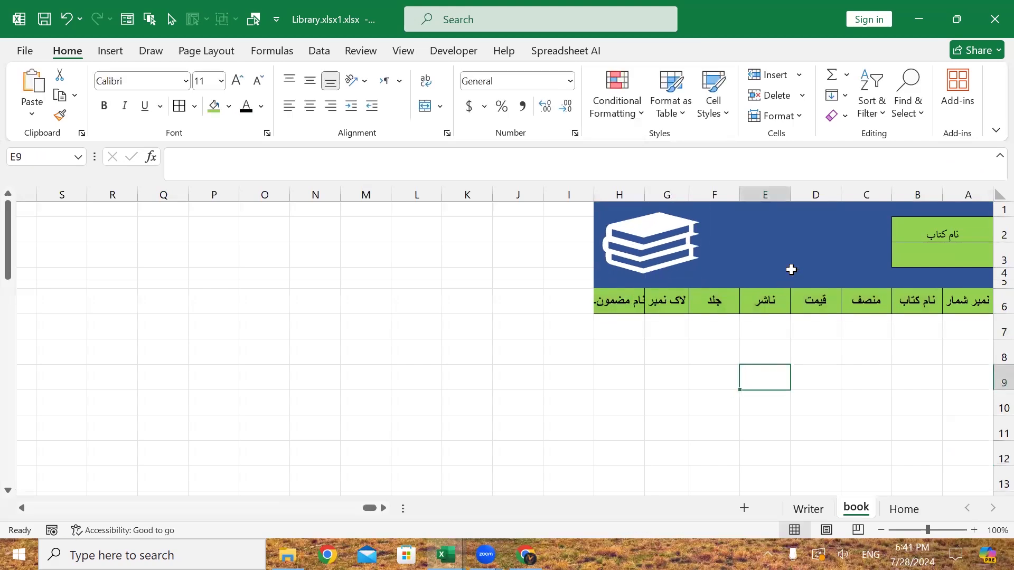
- Merge and center the banner cells C1:H5 on the book sheet
left_click(776, 232)
left_click(734, 221)
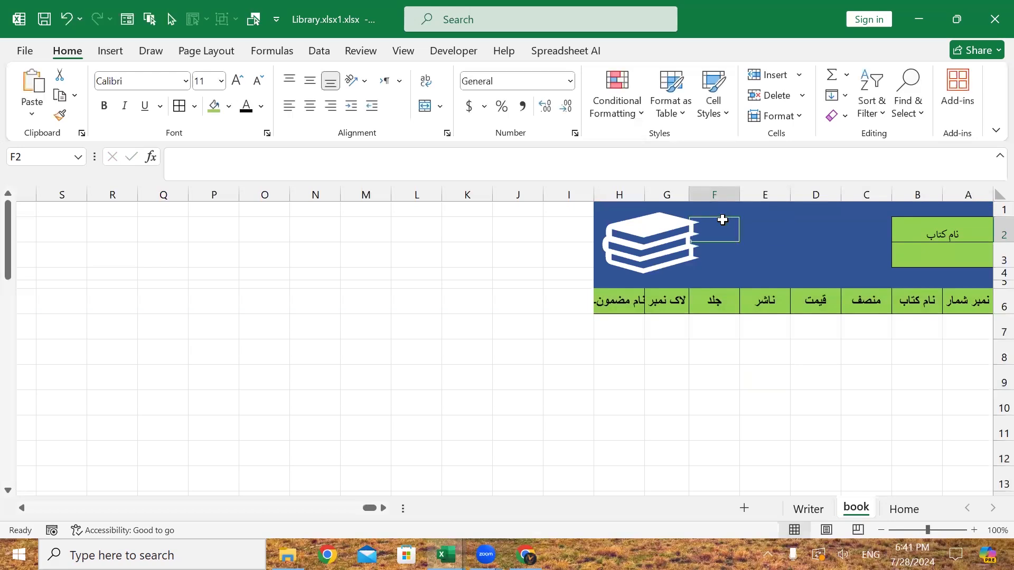
left_click_drag(636, 206, 879, 283)
key("alt+h")
key("m")
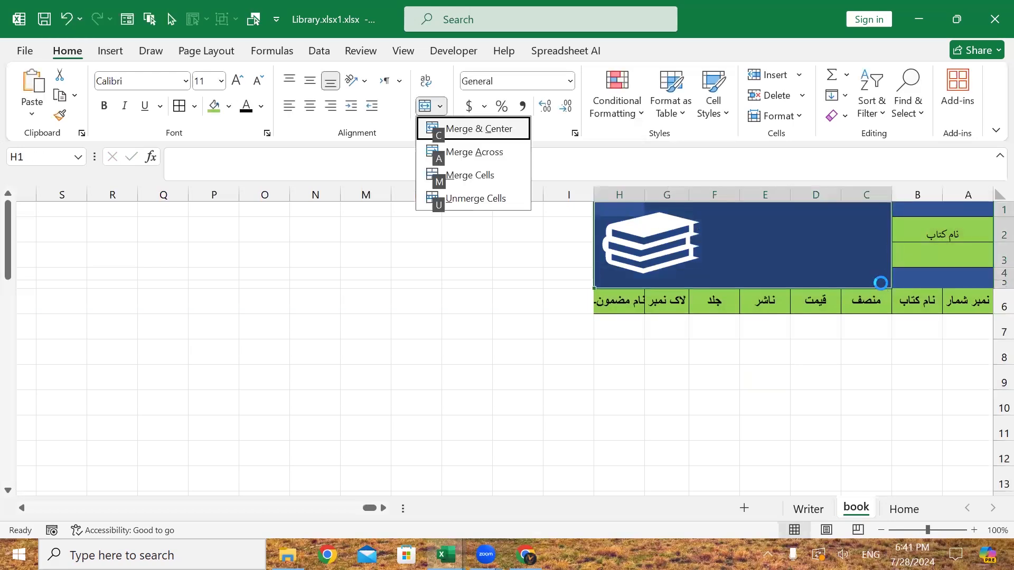
key("c")
left_click(724, 461)
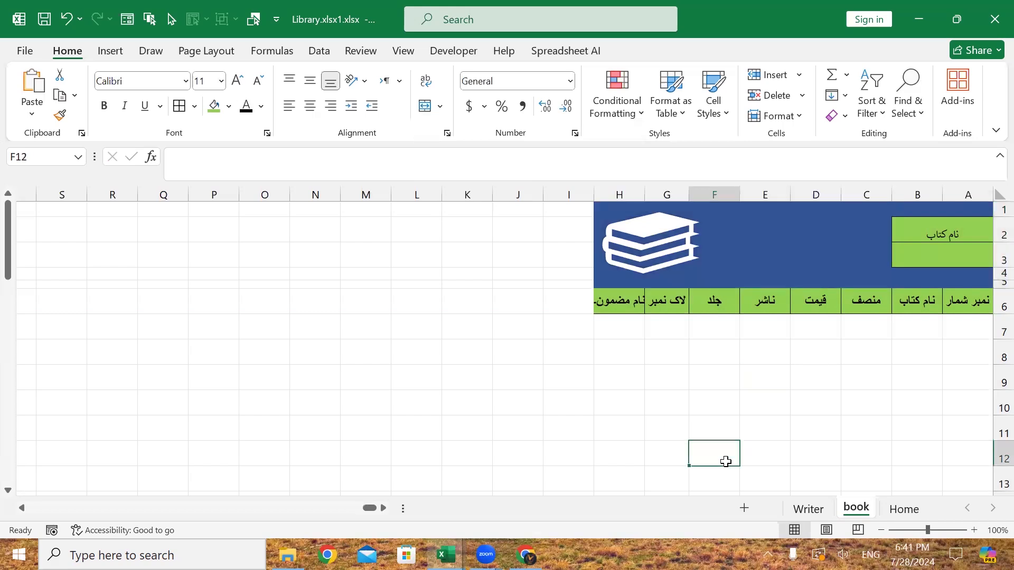
- Copy the title شگری لائبریری from the Home sheet's banner into merged cell C1 of the book sheet
left_click(899, 509)
double_click(719, 237)
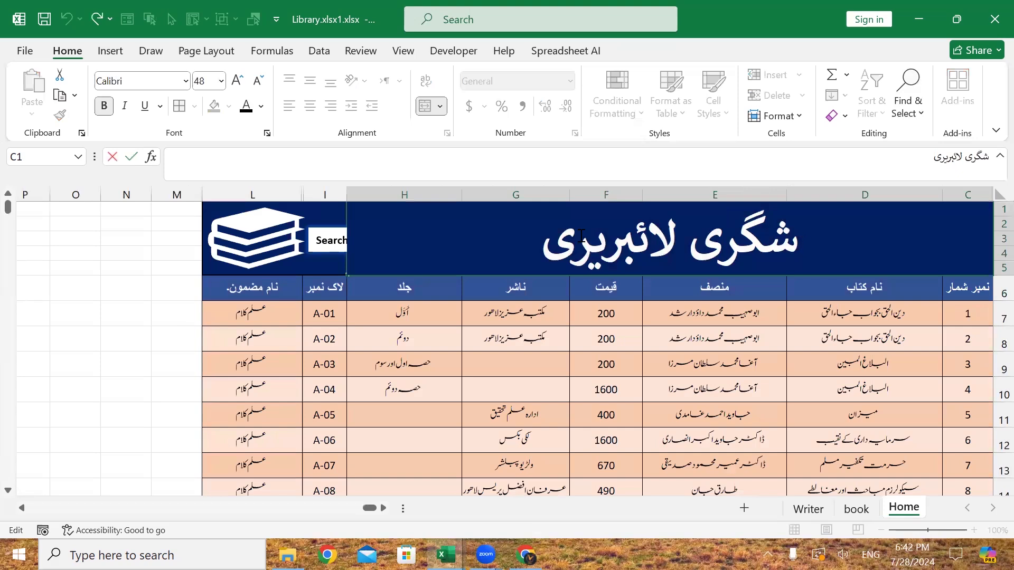
left_click_drag(802, 243, 470, 248)
key("Return")
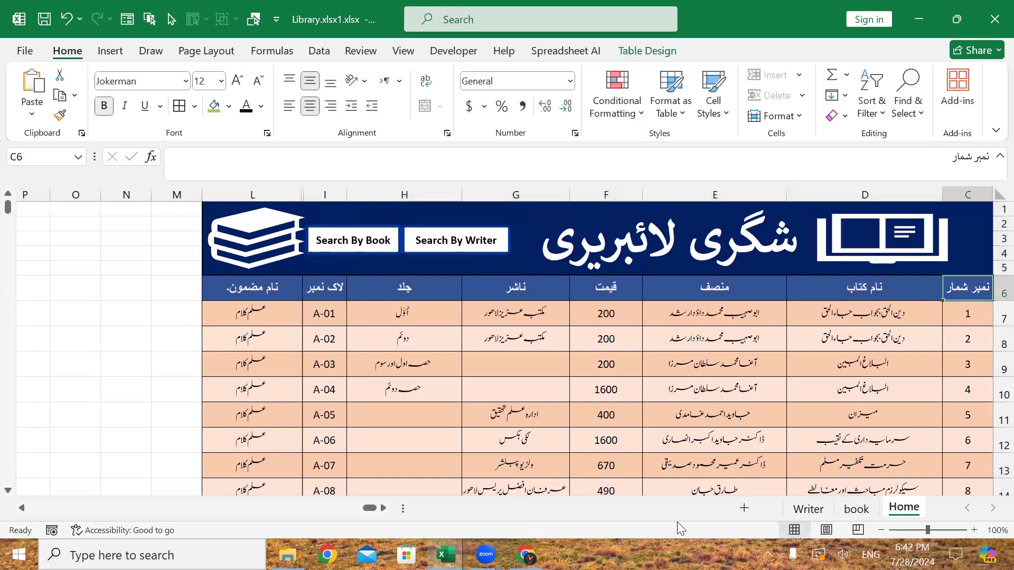
left_click(856, 512)
double_click(810, 250)
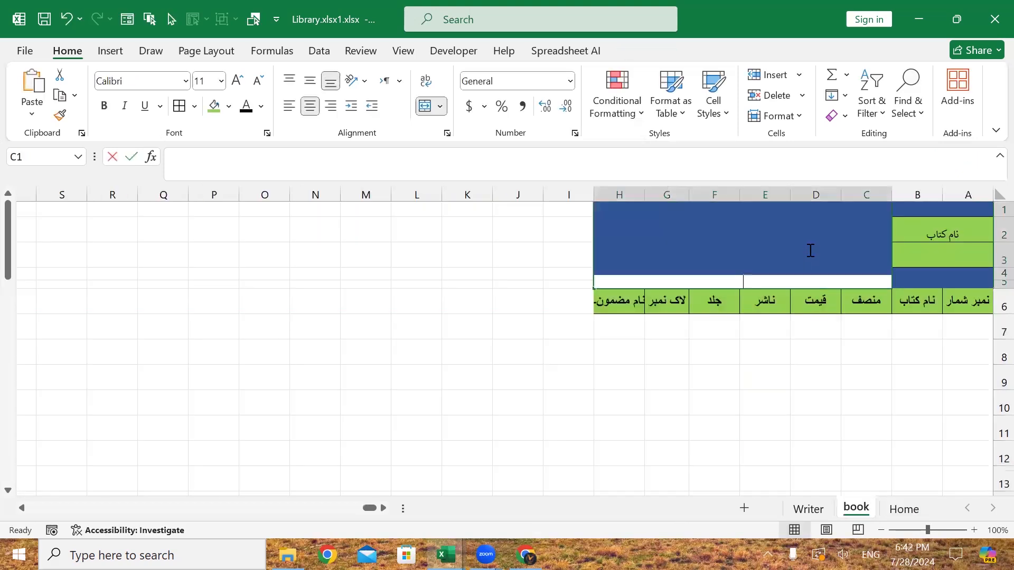
key("ctrl+v")
key("Return")
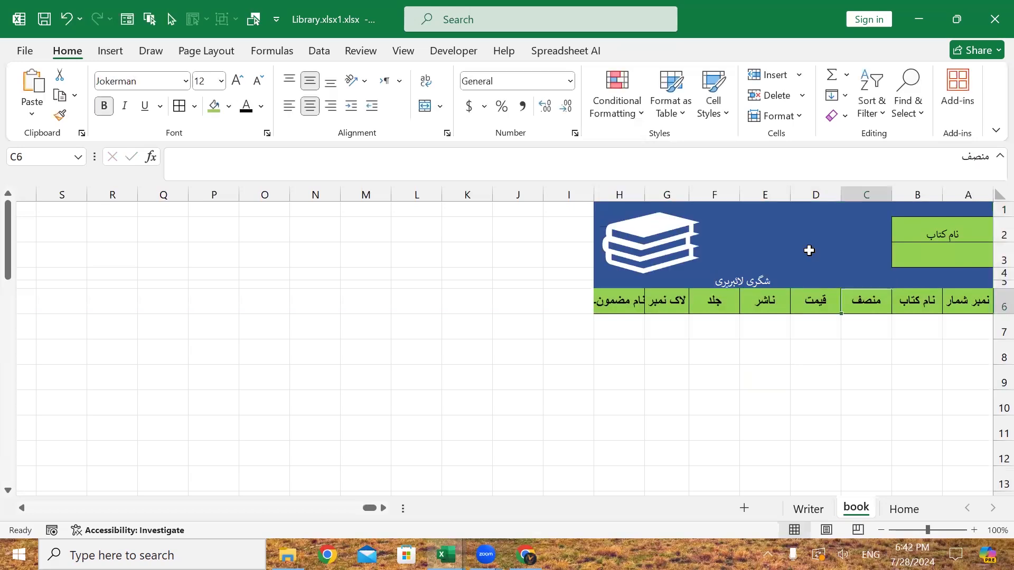
- Make the banner title in C1 bold, right-aligned and vertically centered
left_click(809, 250)
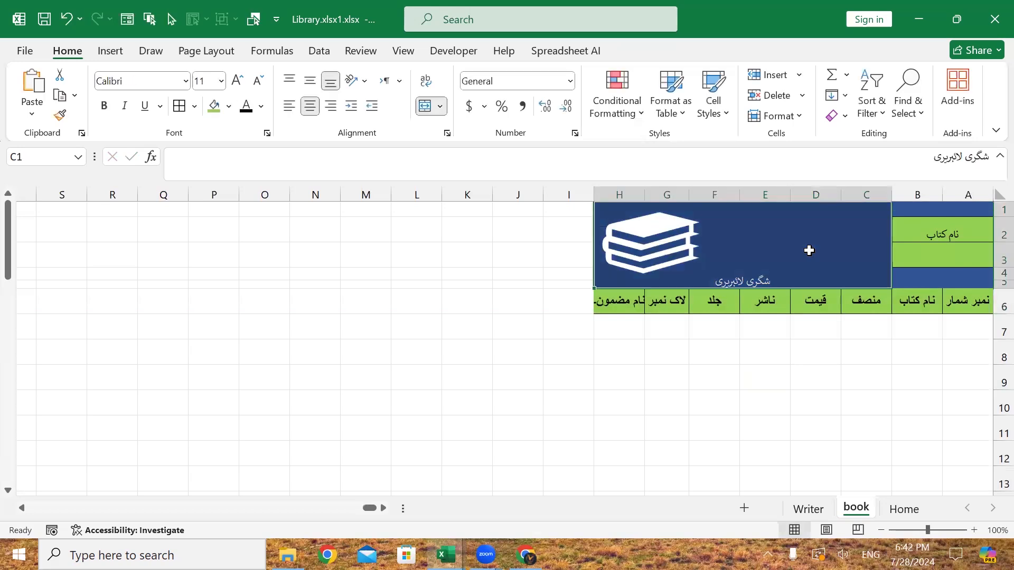
left_click(330, 105)
left_click(104, 105)
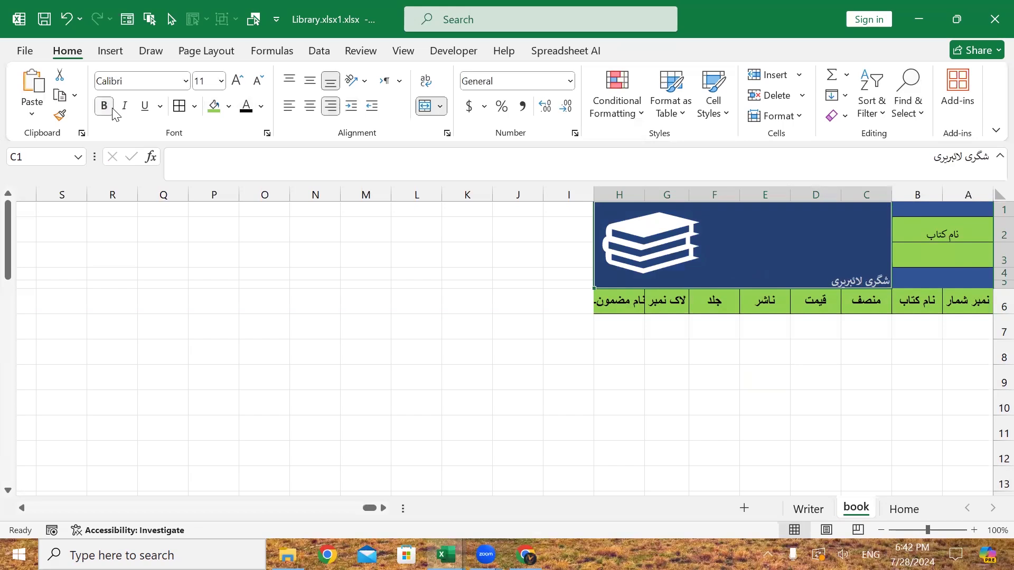
left_click(237, 80)
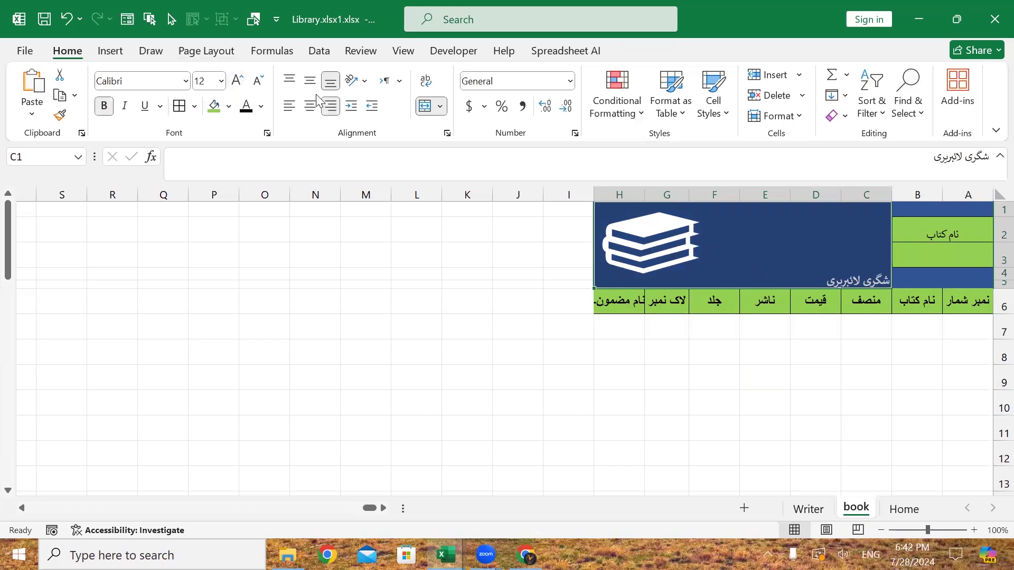
left_click(313, 83)
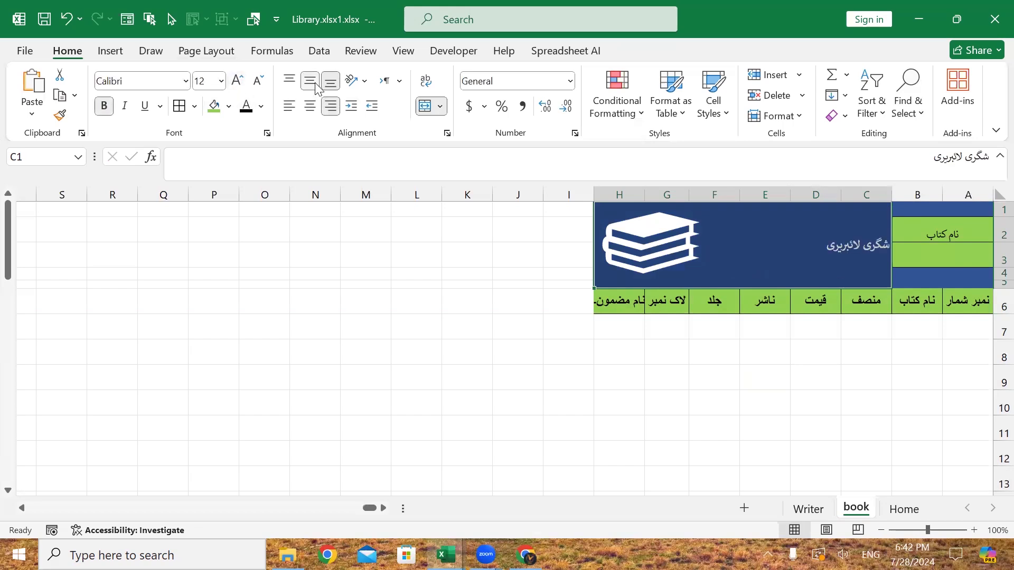
- Enlarge the banner title's font size to 28 so it fits beside the books graphic
left_click(237, 80)
left_click(238, 80)
left_click(237, 80)
left_click(237, 80)
left_click(237, 80)
left_click(237, 79)
left_click(240, 85)
left_click(240, 84)
left_click(240, 84)
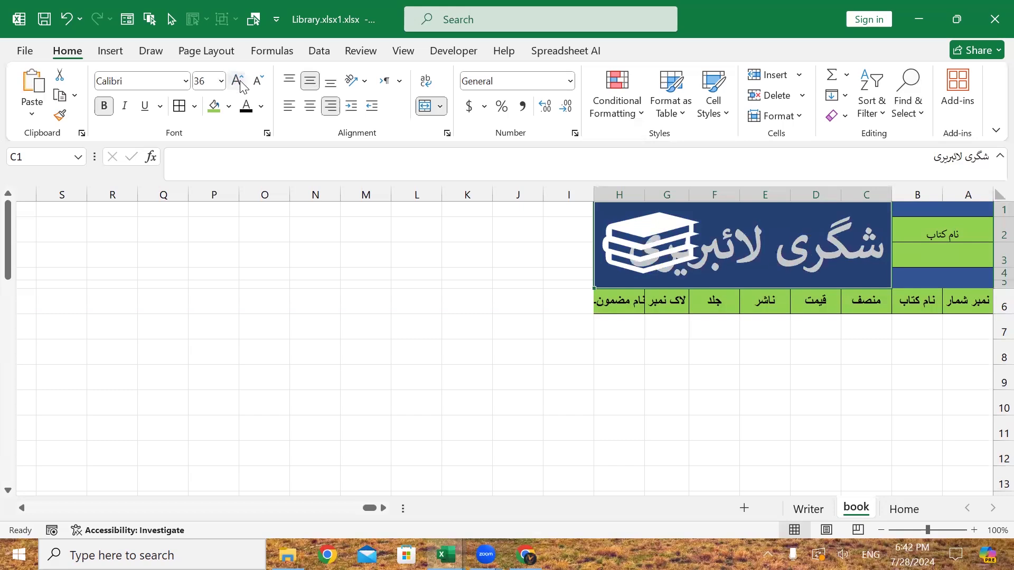
left_click(258, 80)
left_click(259, 80)
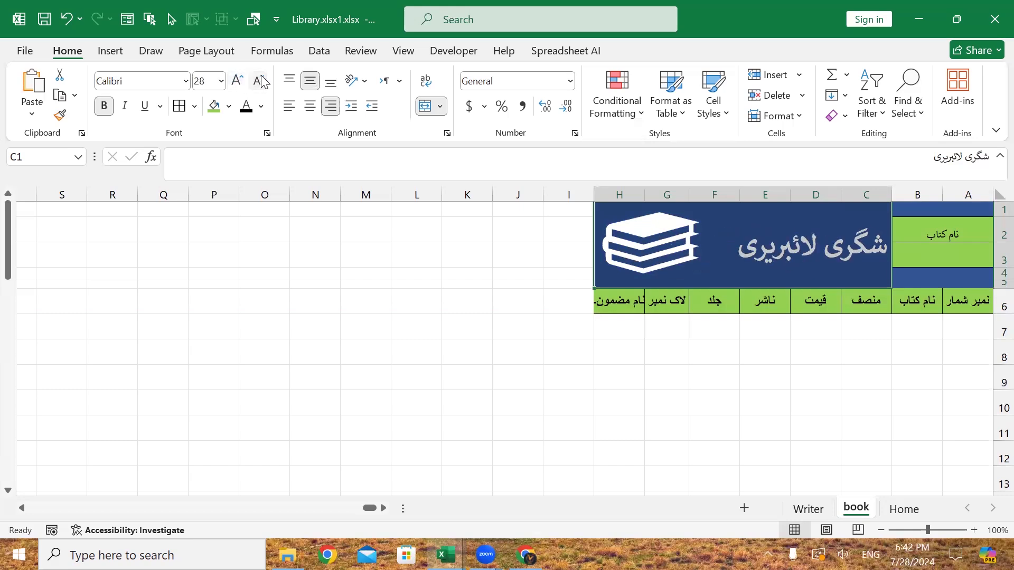
- Add space before the banner title to move it away from the book-name field, and save the workbook
left_click(368, 272)
left_click(894, 235)
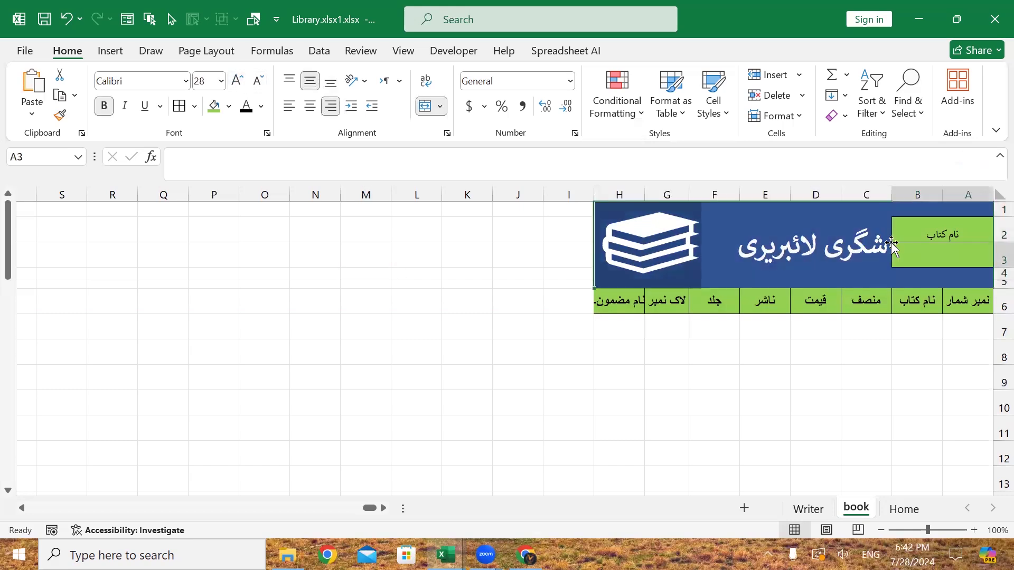
left_click(877, 243)
double_click(877, 243)
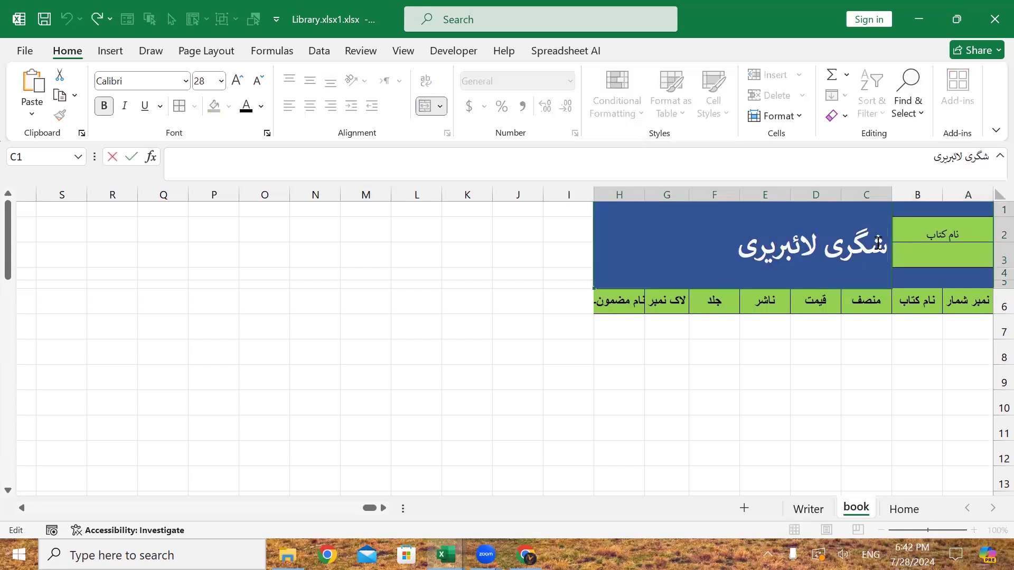
key("Return")
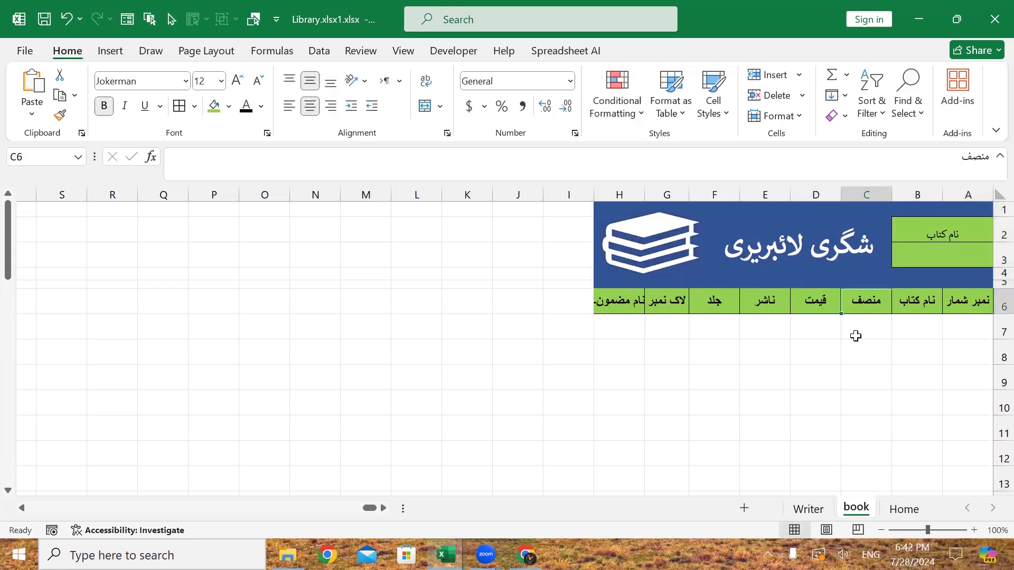
left_click(855, 336)
key("ctrl+s")
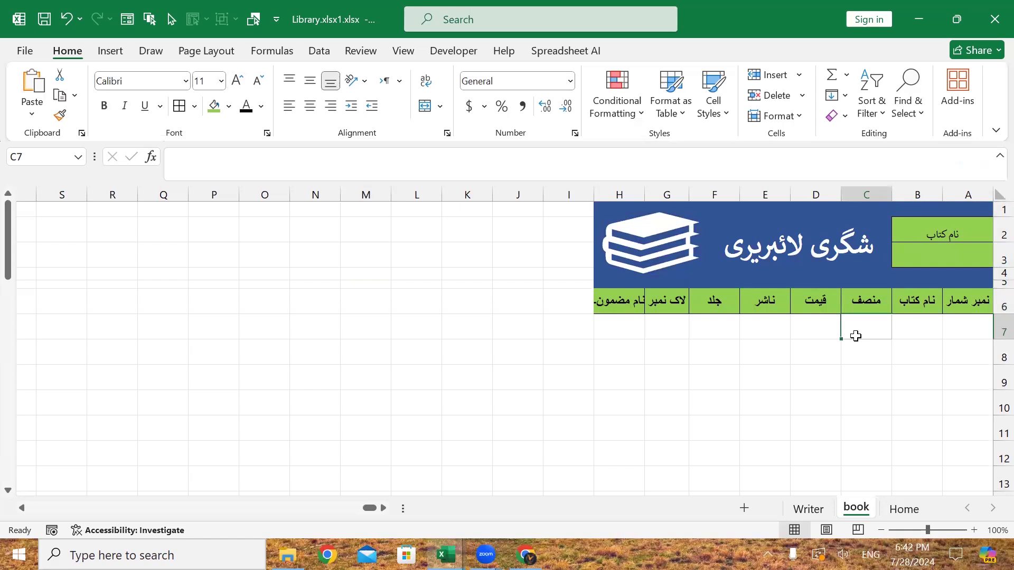
- Enter the serial numbers 1 to 7 in A7:A13 under the نمبر شمار header
left_click(978, 322)
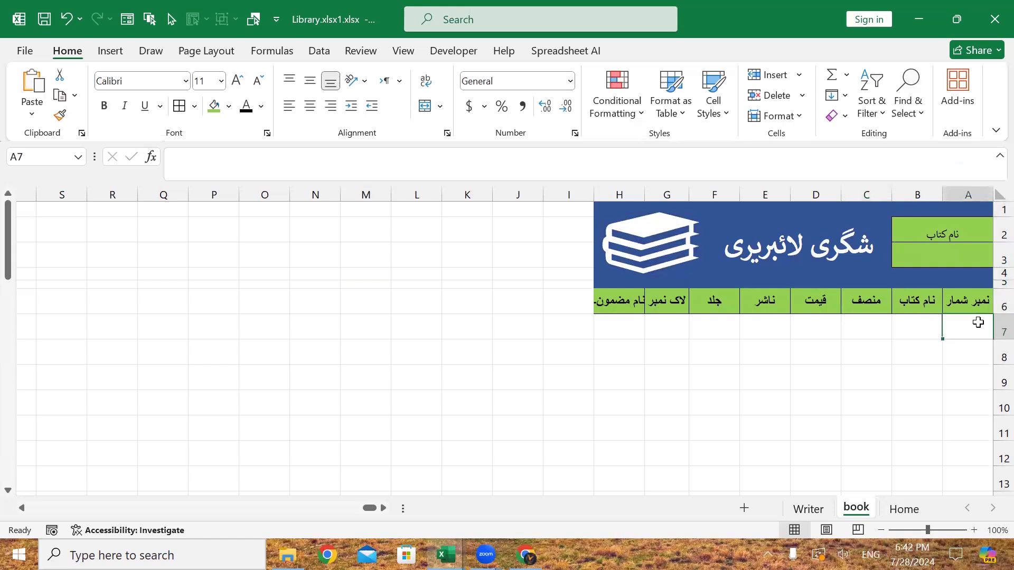
type("1")
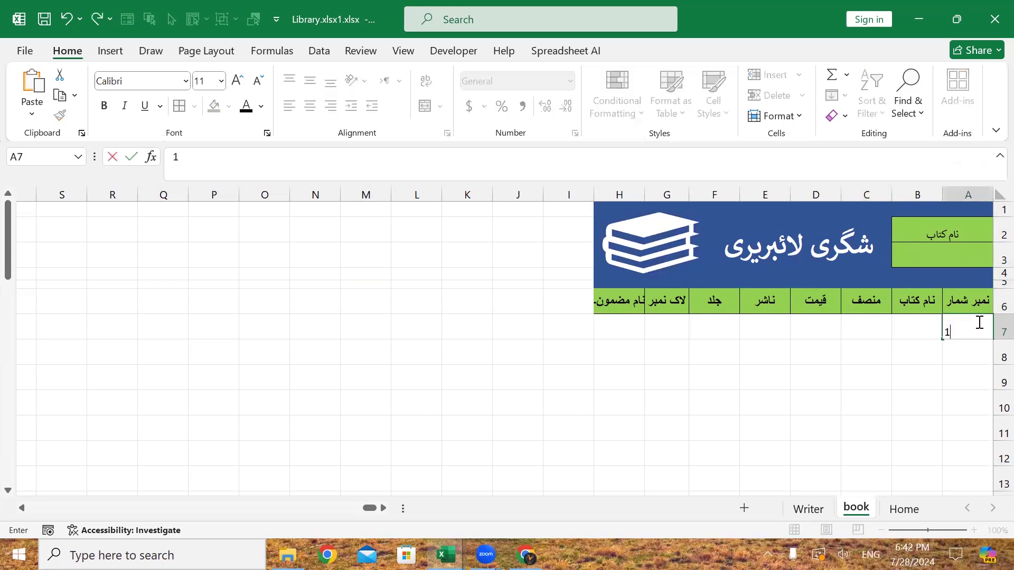
key("Return")
type("2")
key("Return")
type("2")
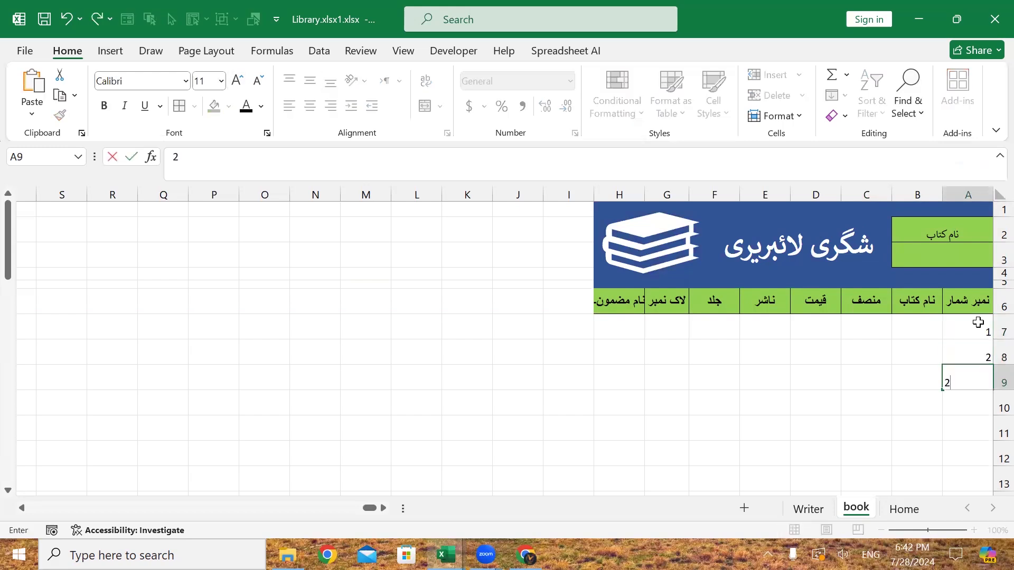
key("Return")
type("4")
key("Return")
type("5")
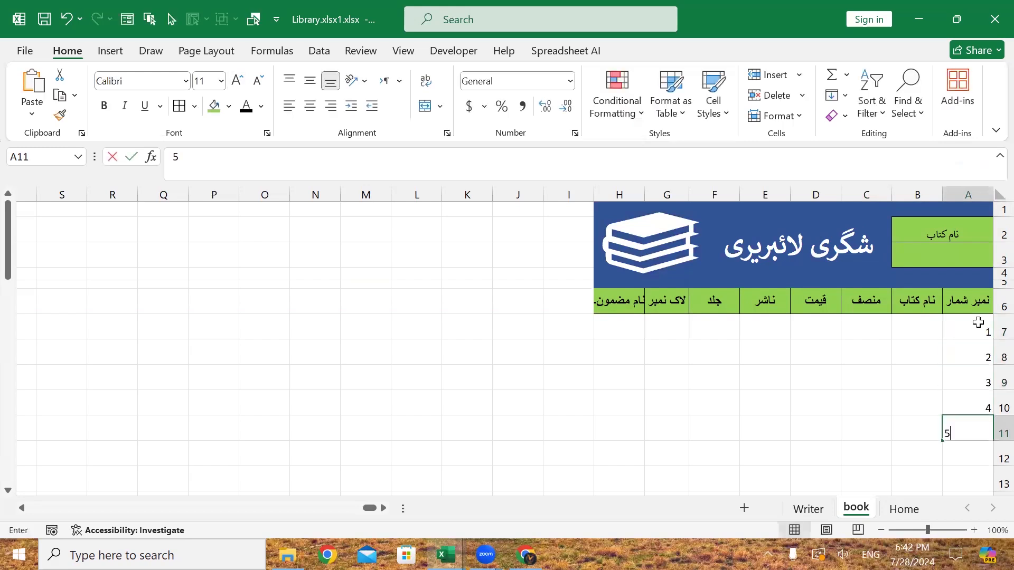
key("Return")
type("6")
key("Return")
type("7")
key("Return")
- Apply all borders to the result rows A7:H13
left_click(955, 320)
key("Up")
key("Up")
key("Down")
key("shift+Down")
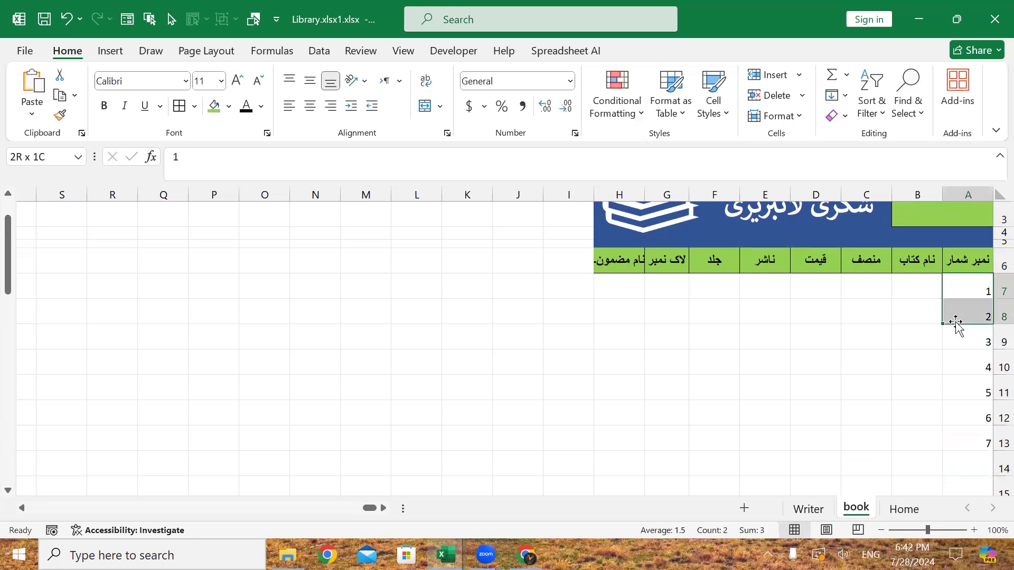
key("shift+Up")
key("ctrl+shift+Down")
key("ctrl+shift+Left")
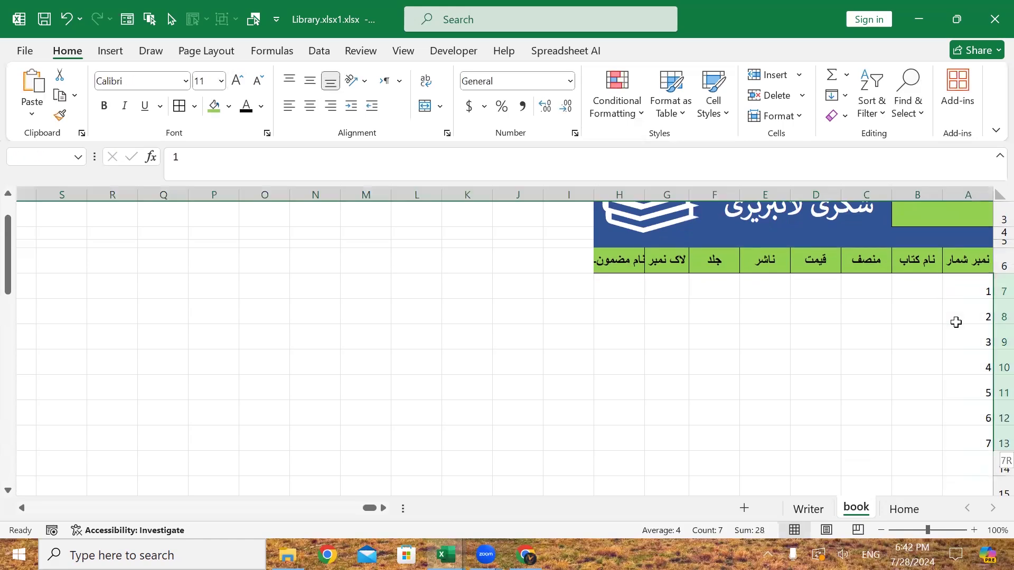
key("ctrl+shift+Down")
key("ctrl+shift+Up")
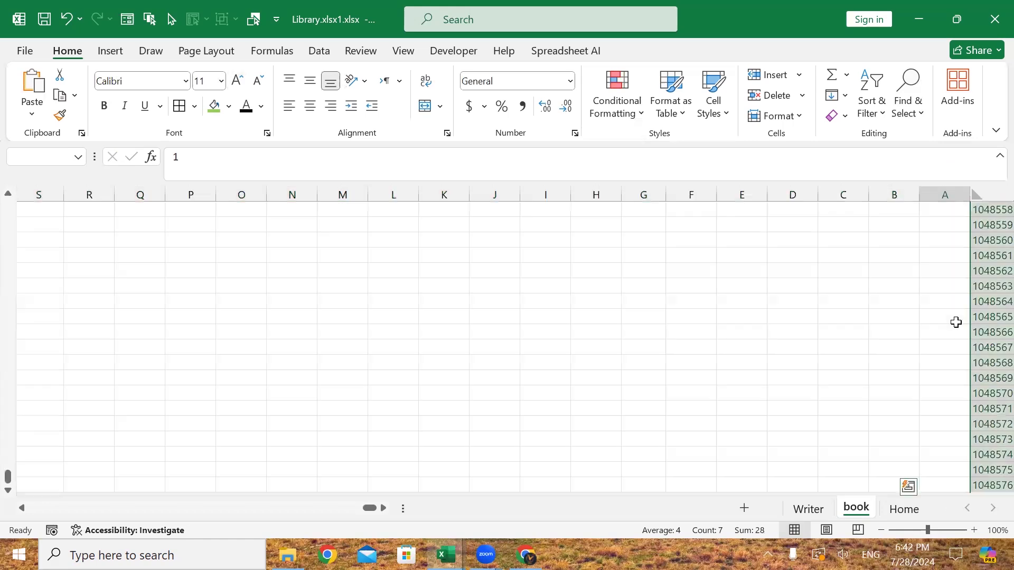
scroll(956, 322, "up", 4)
key("shift+Left")
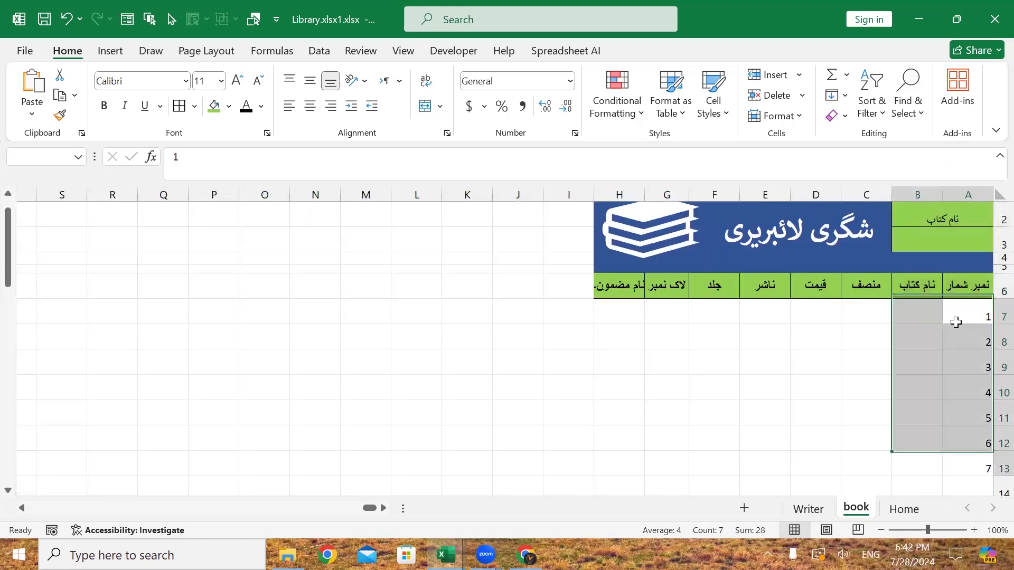
key("shift+Left")
key("shift+Left")
key("shift+Left")
key("shift+Left")
key("shift+Left")
key("shift+Left")
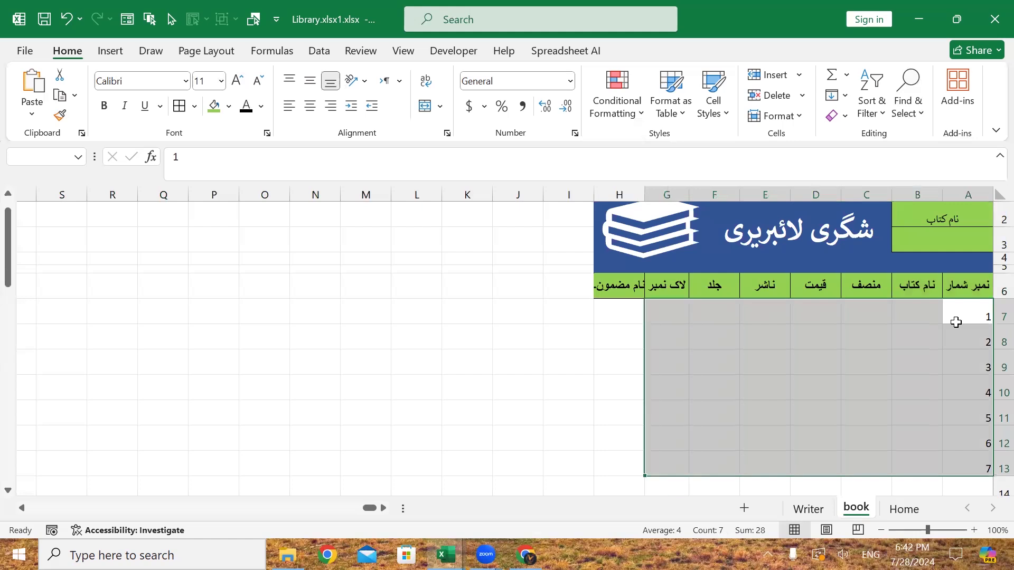
key("alt")
key("h")
key("b")
key("a")
left_click(909, 354)
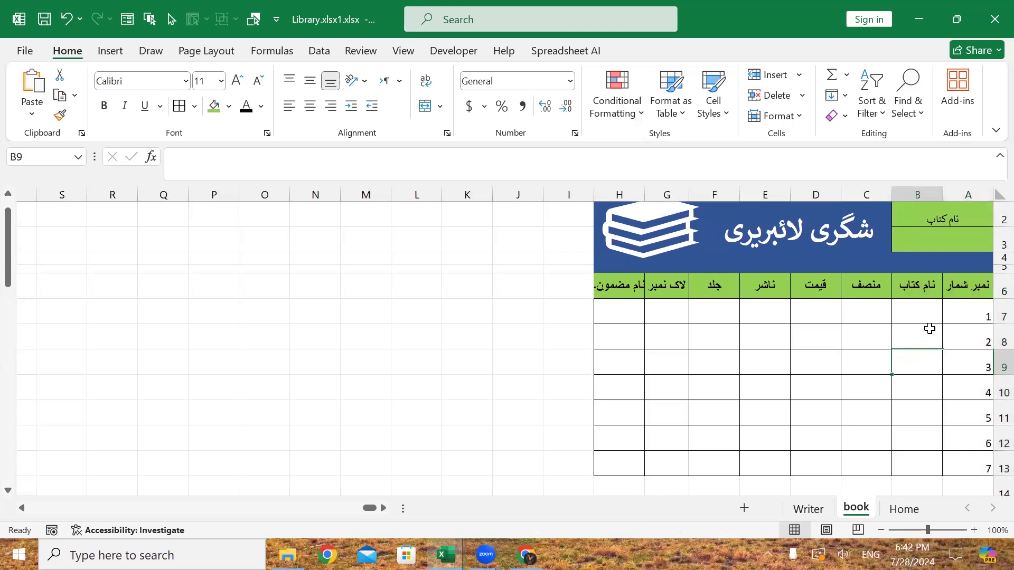
- Check the defined name of the book records table on the Home sheet, selecting the whole table and consulting the Name Manager
left_click(919, 310)
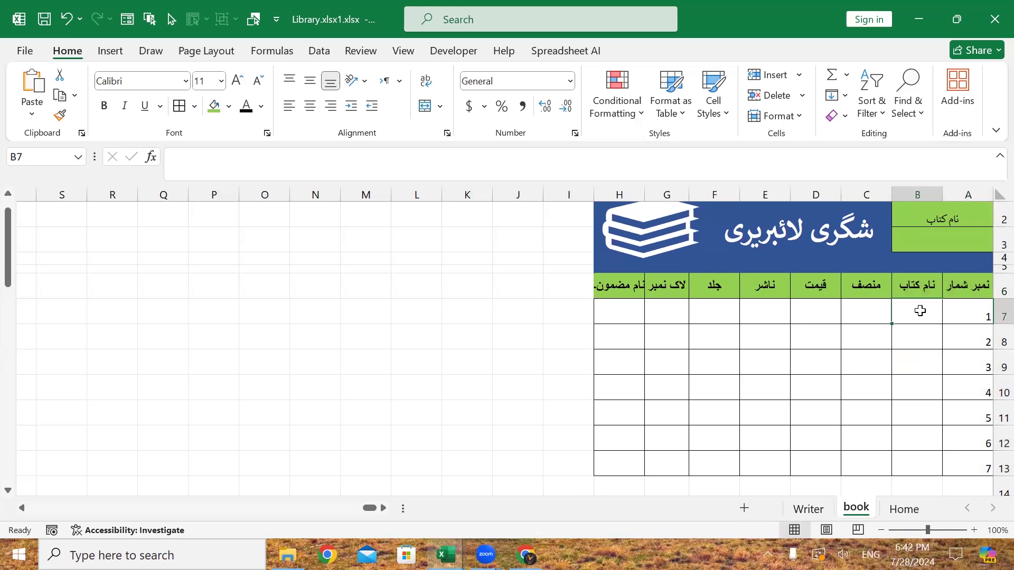
left_click(904, 508)
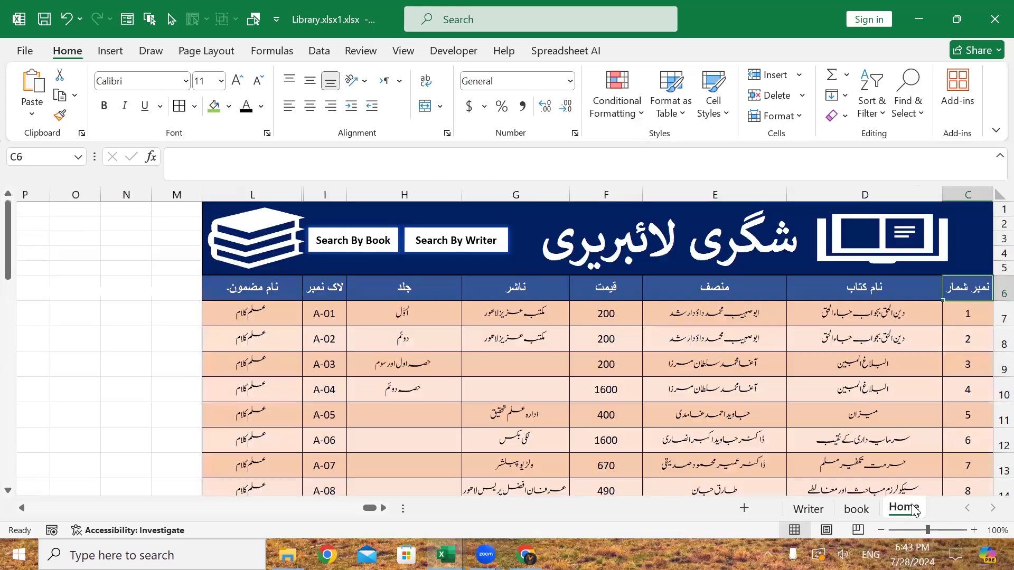
left_click(568, 376)
key("ctrl+a")
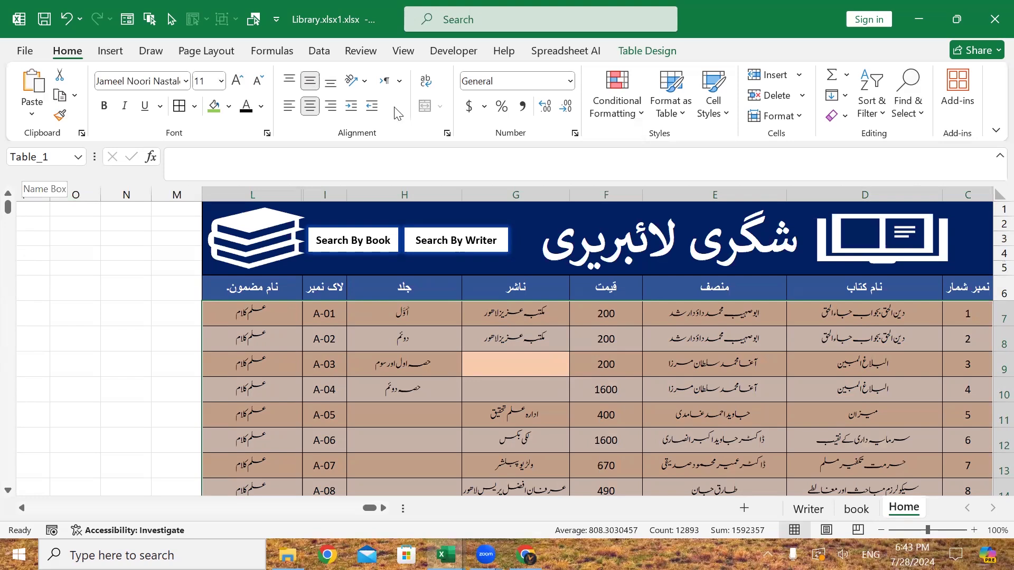
left_click(291, 49)
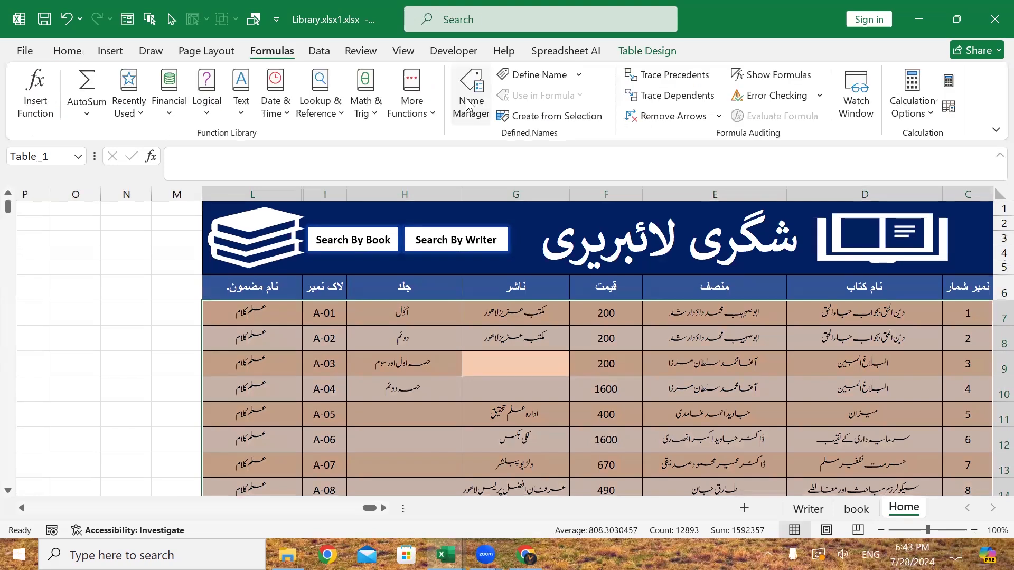
left_click(467, 106)
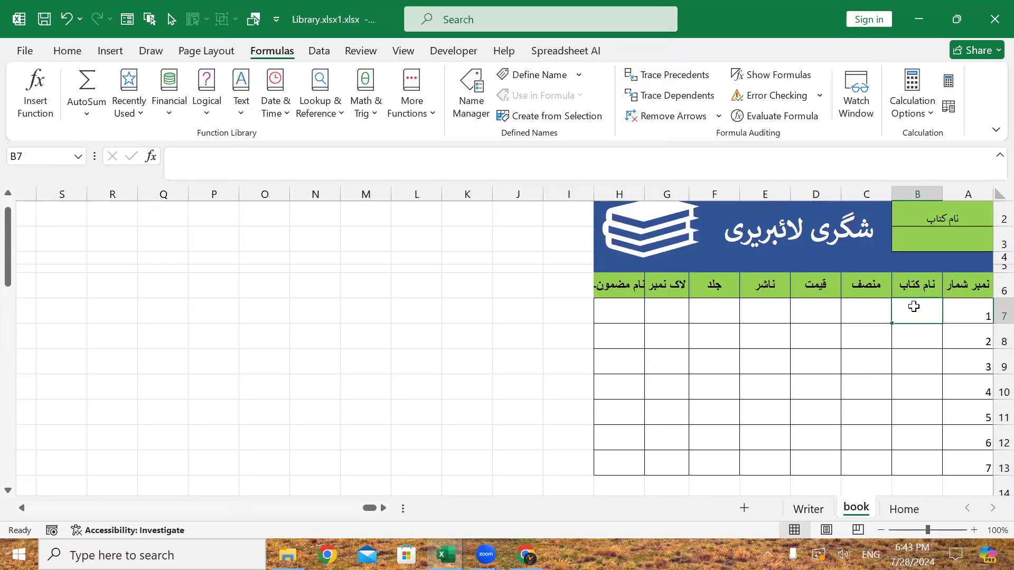
- Begin a VLOOKUP formula in B7 of the book sheet whose lookup value starts with $A$3&"_"
type("=V")
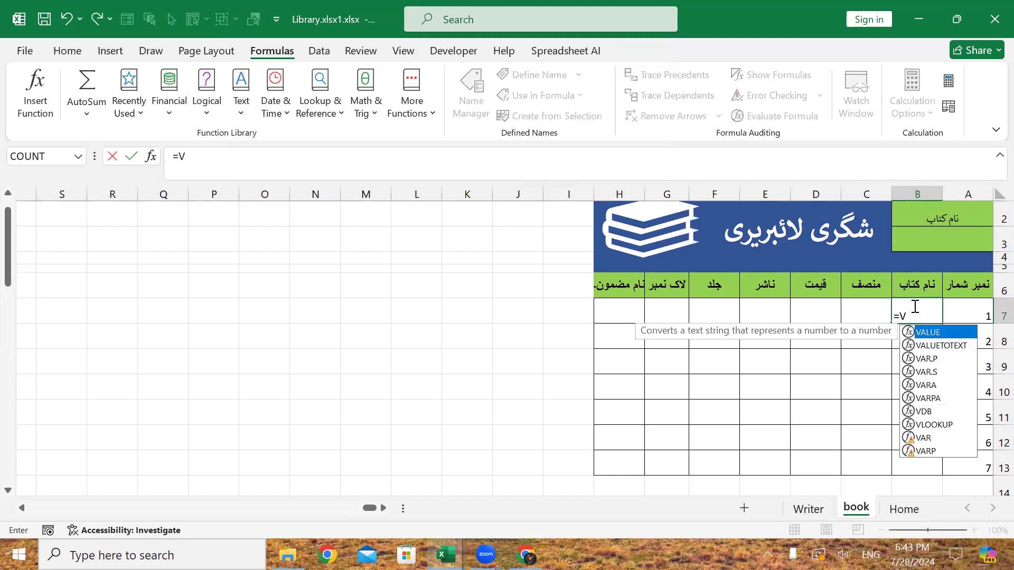
type("L")
key("Tab")
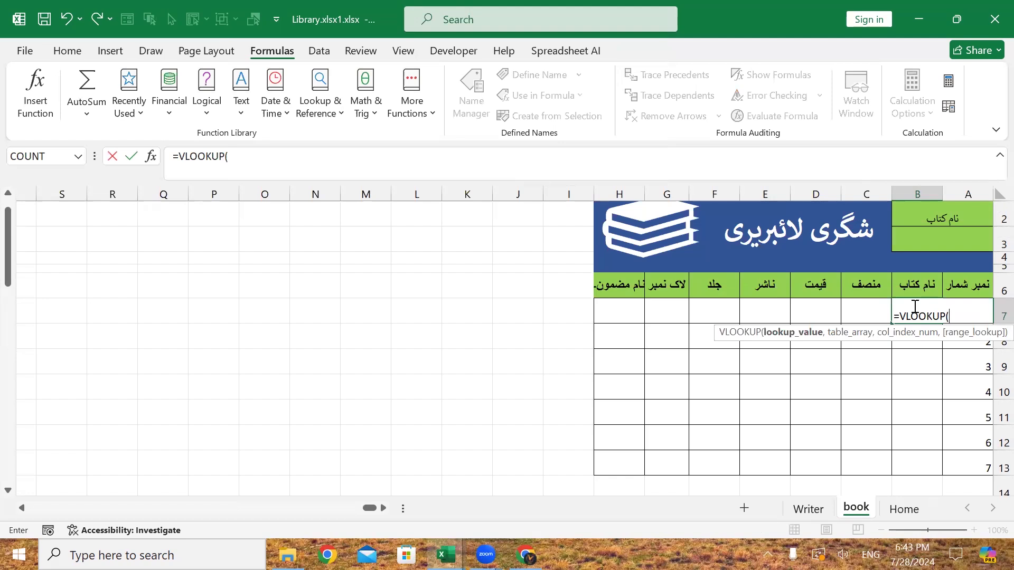
left_click(943, 241)
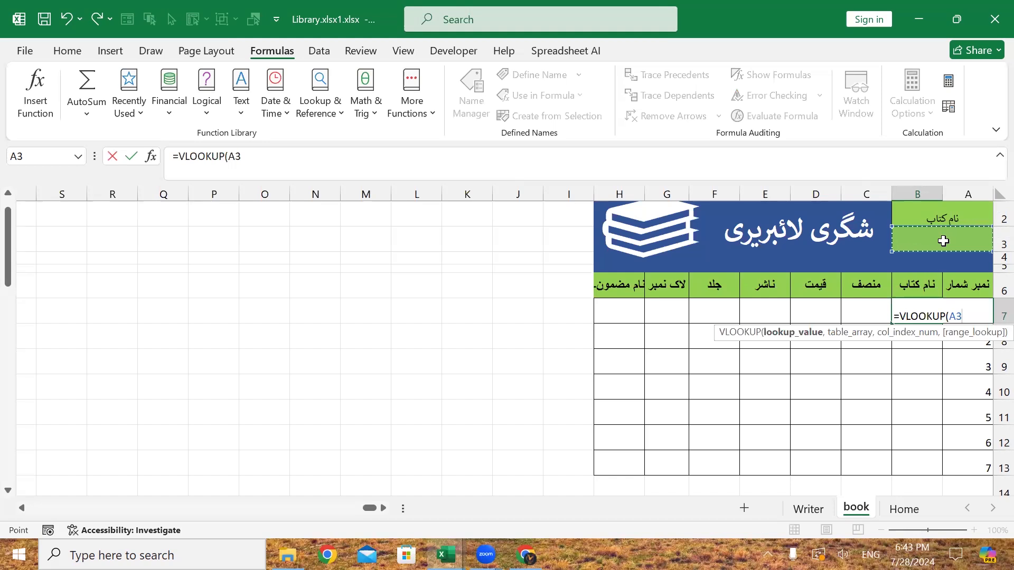
key("F4")
type("\"")
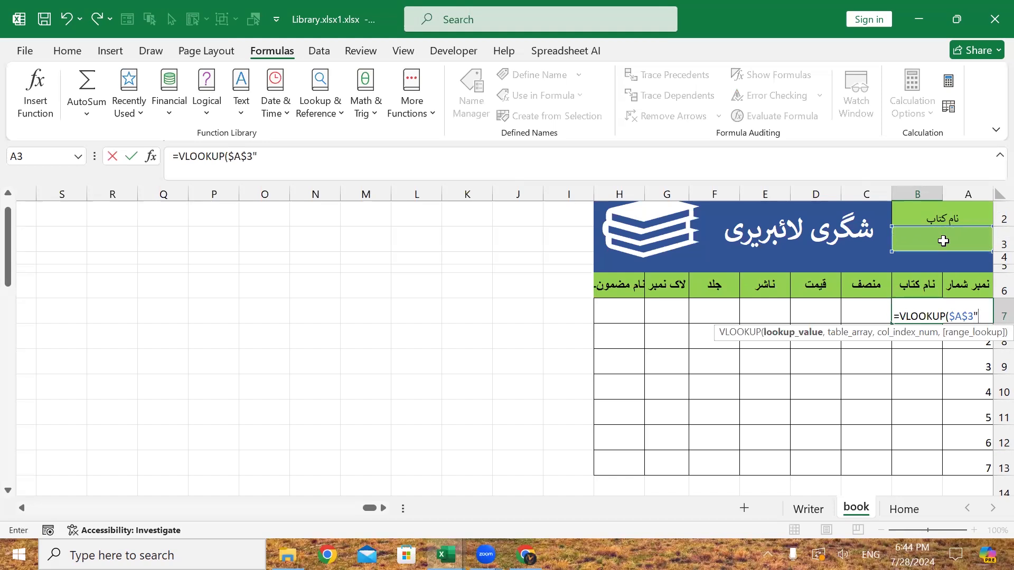
type("-")
type("\"")
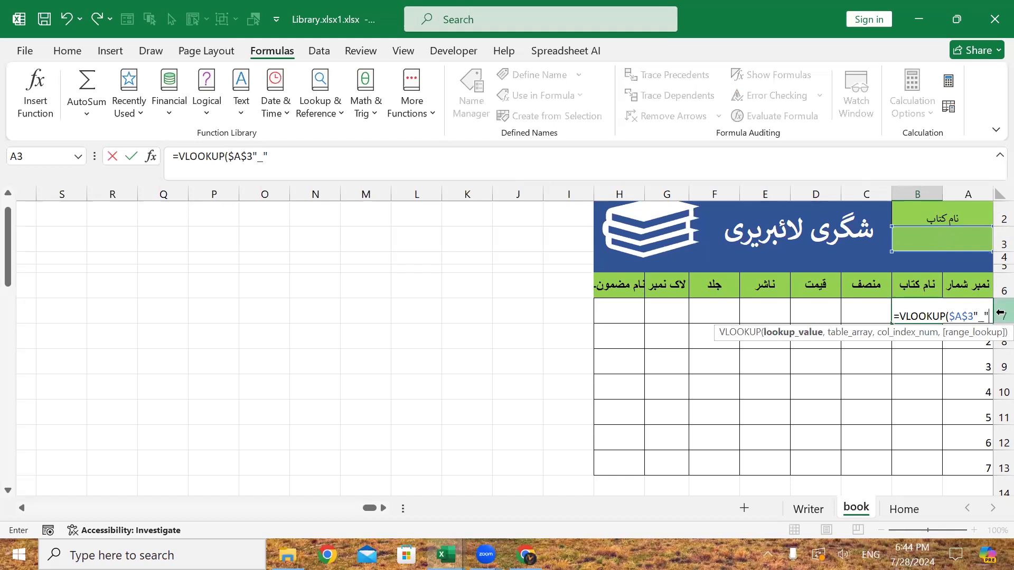
left_click(973, 316)
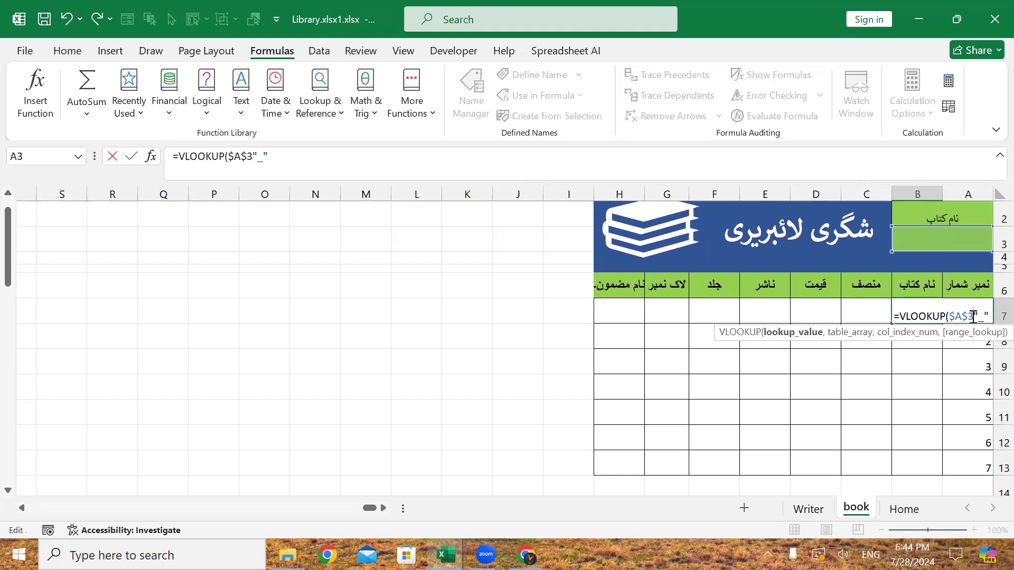
type("&")
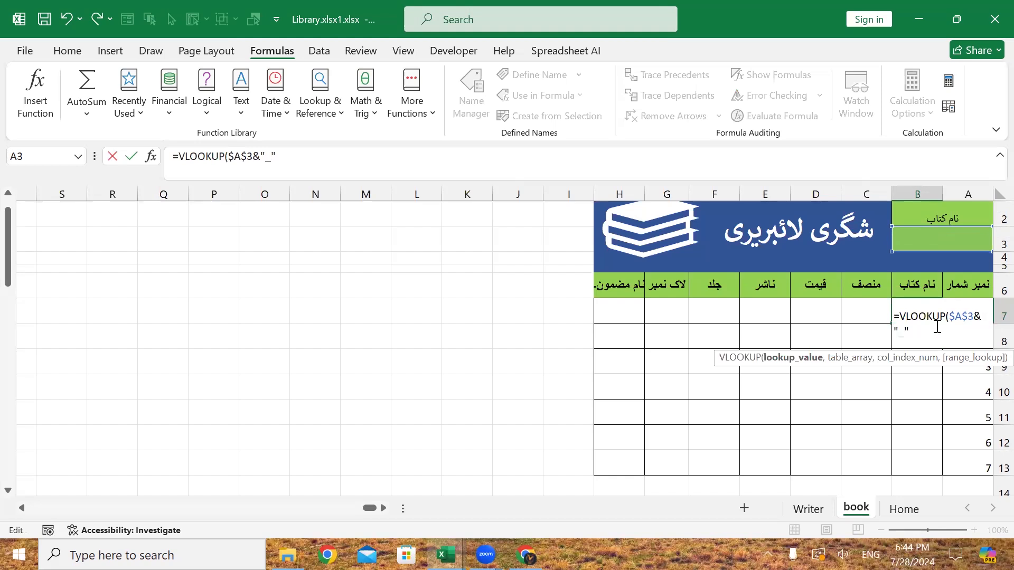
- Append the serial number cell to the lookup value with & as the column-locked reference $A7
left_click(309, 159)
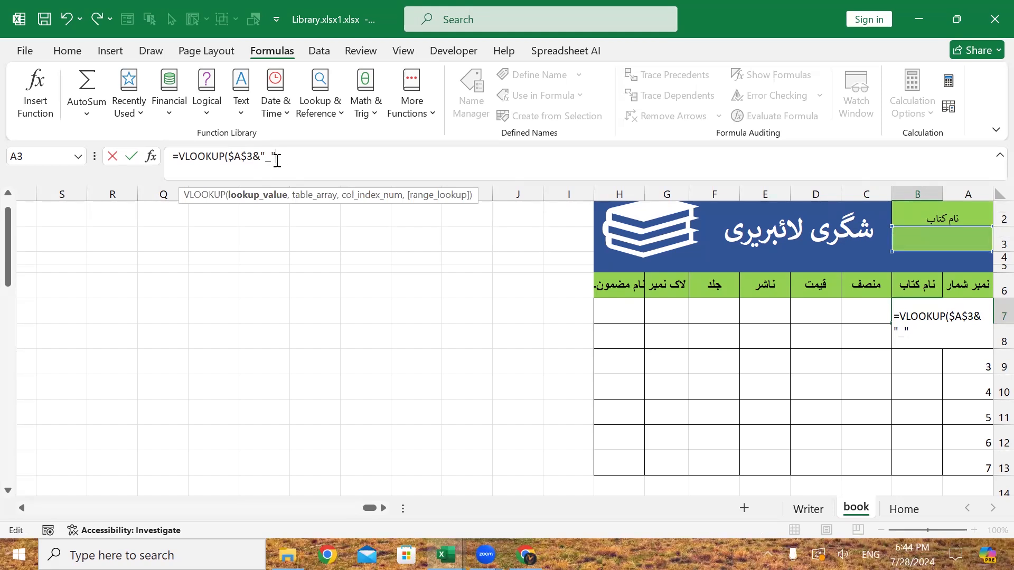
type("&")
left_click(978, 290)
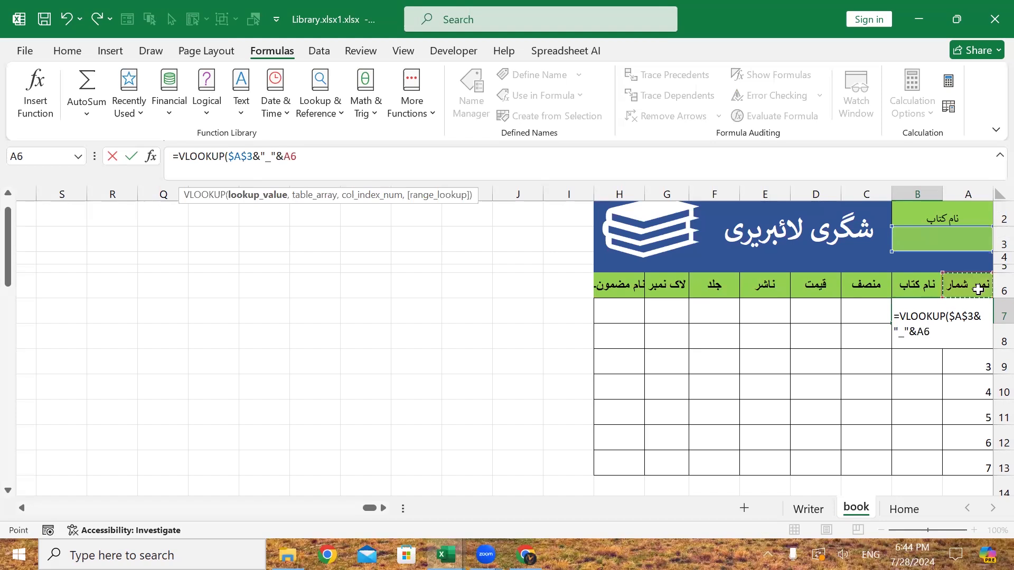
key("Down")
left_click(299, 157)
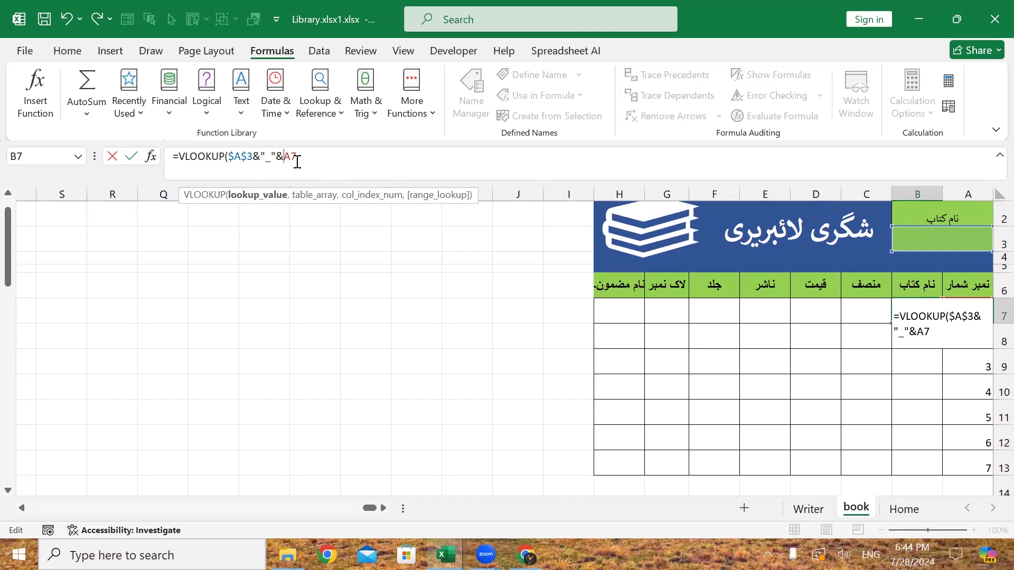
key("F4")
key("F4")
key("F4")
- Complete the VLOOKUP with Table_1 as the table array, column index 3 and exact match 0
type(",T")
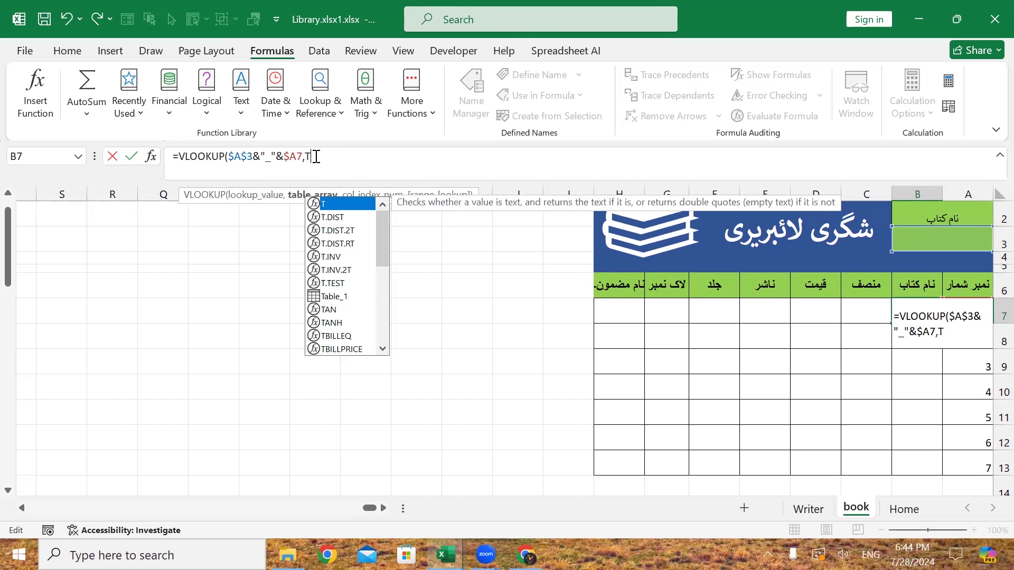
type("ab")
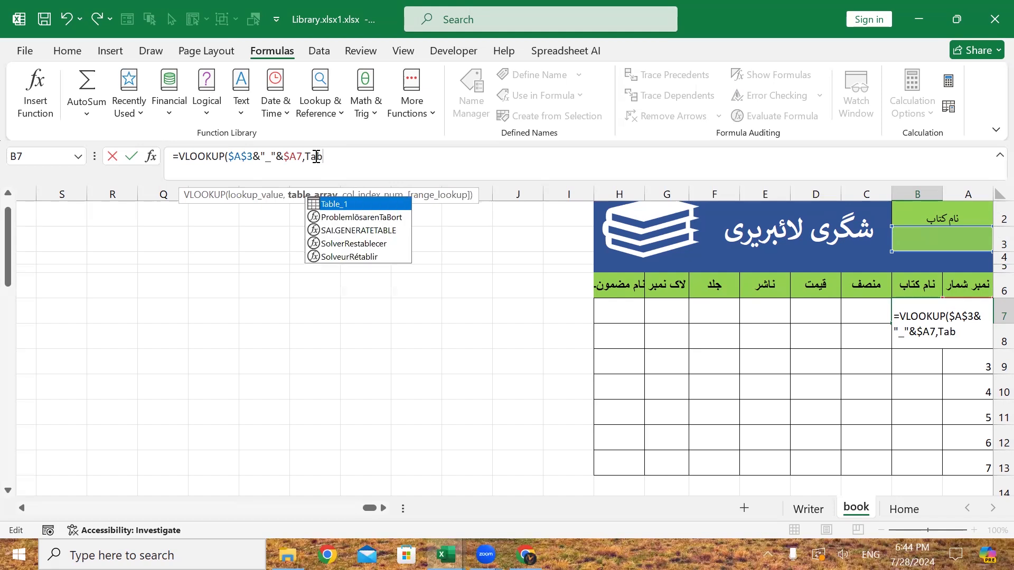
double_click(340, 203)
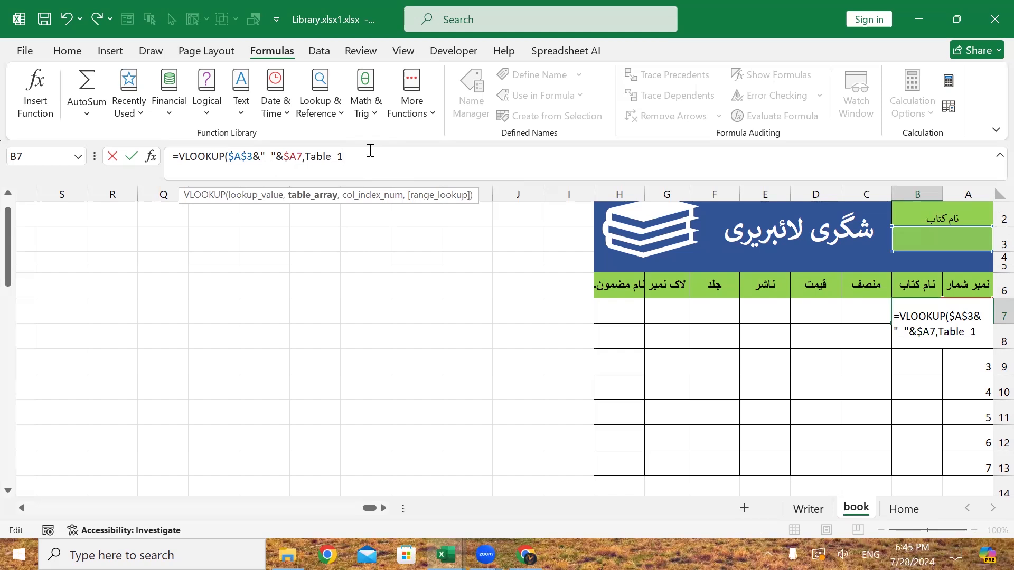
type(",")
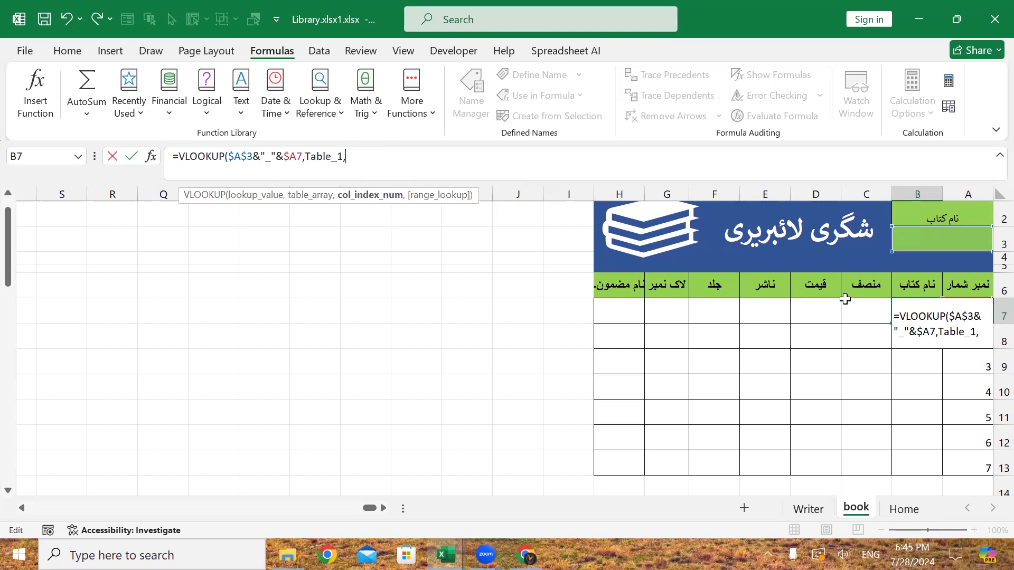
type("3,0")
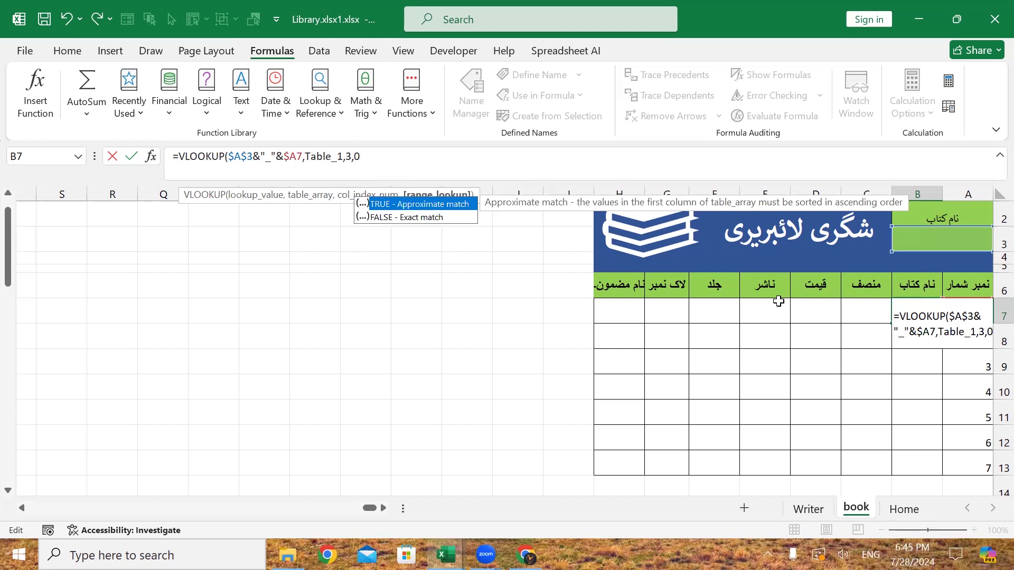
type(")")
key("Return")
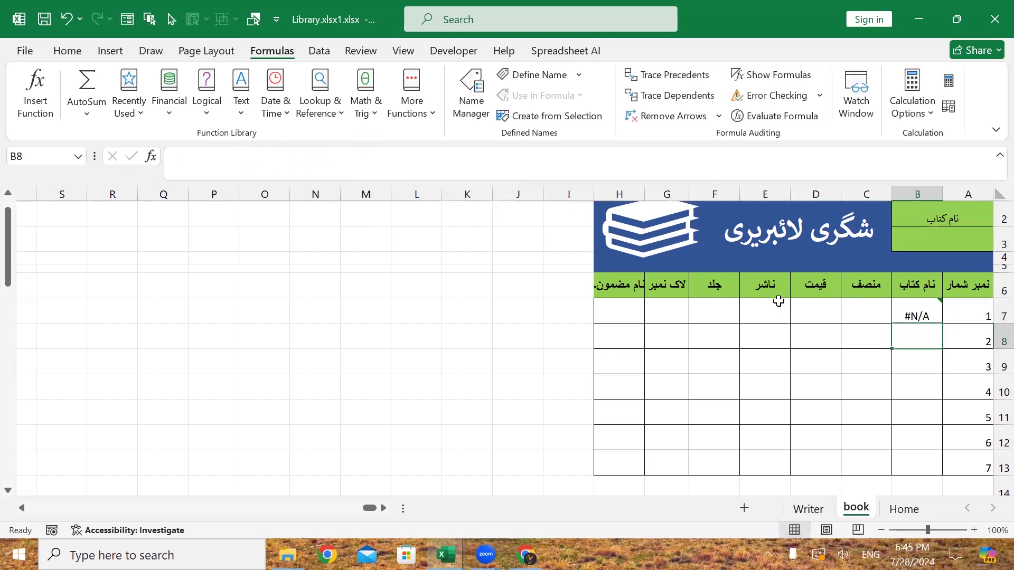
- Wrap the VLOOKUP in B7 in IFERROR with "" as the error value
left_click(917, 312)
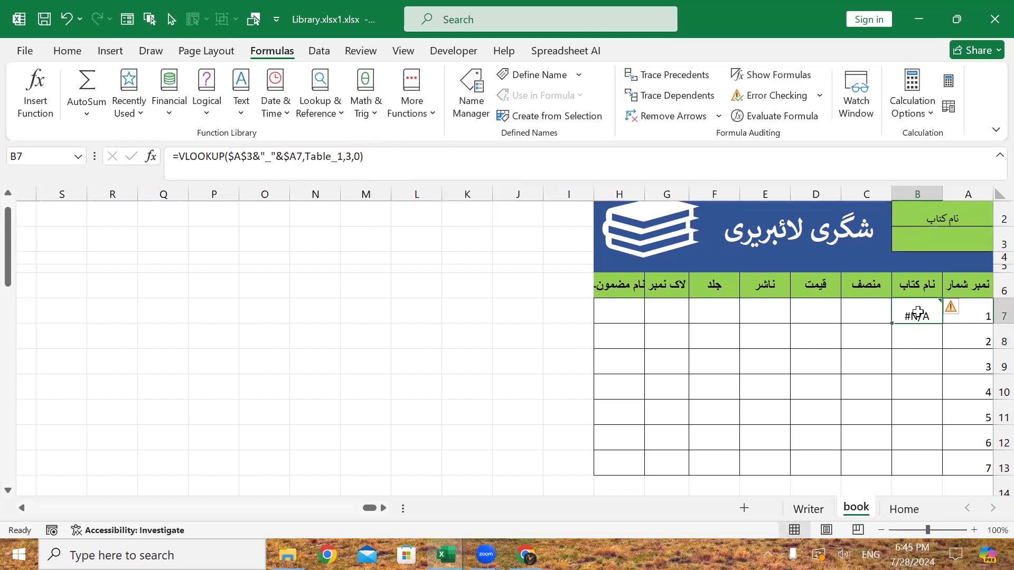
left_click(924, 237)
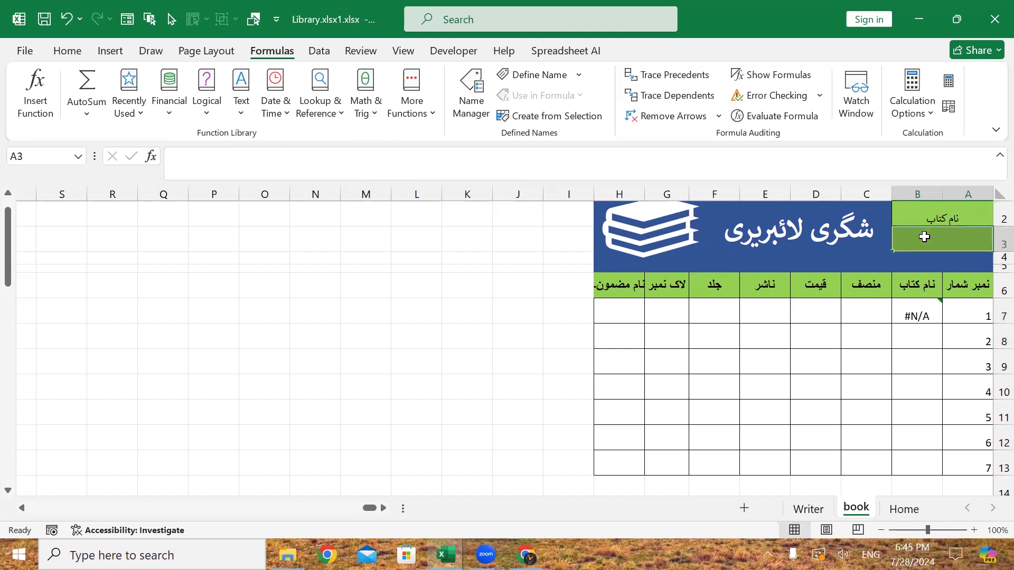
left_click(904, 314)
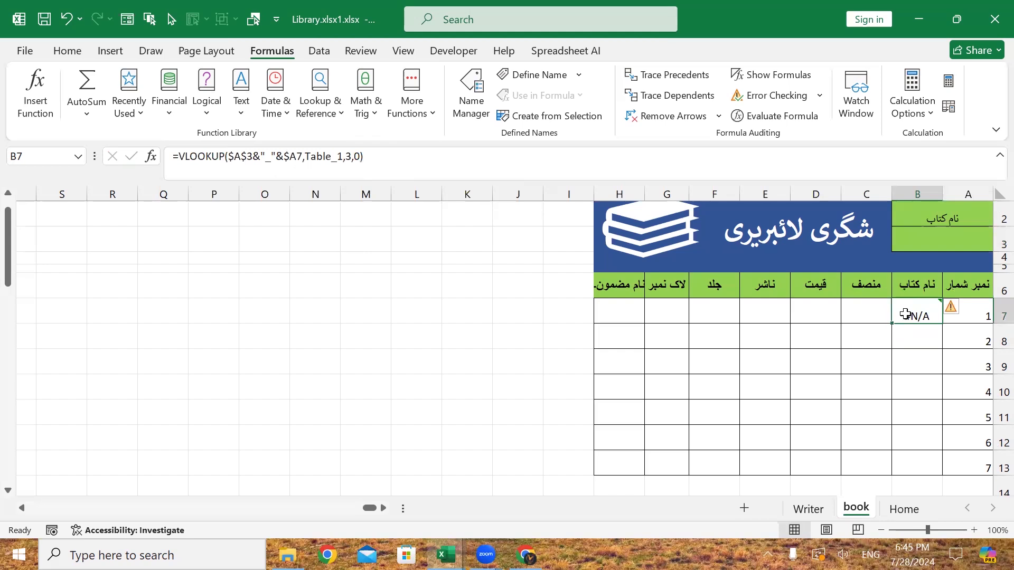
left_click(178, 157)
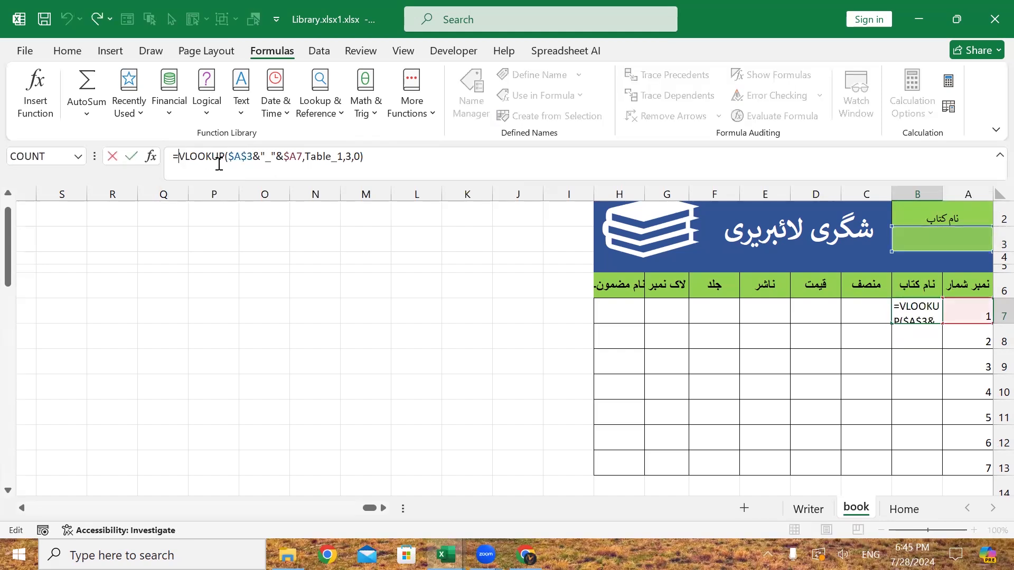
type("ifer")
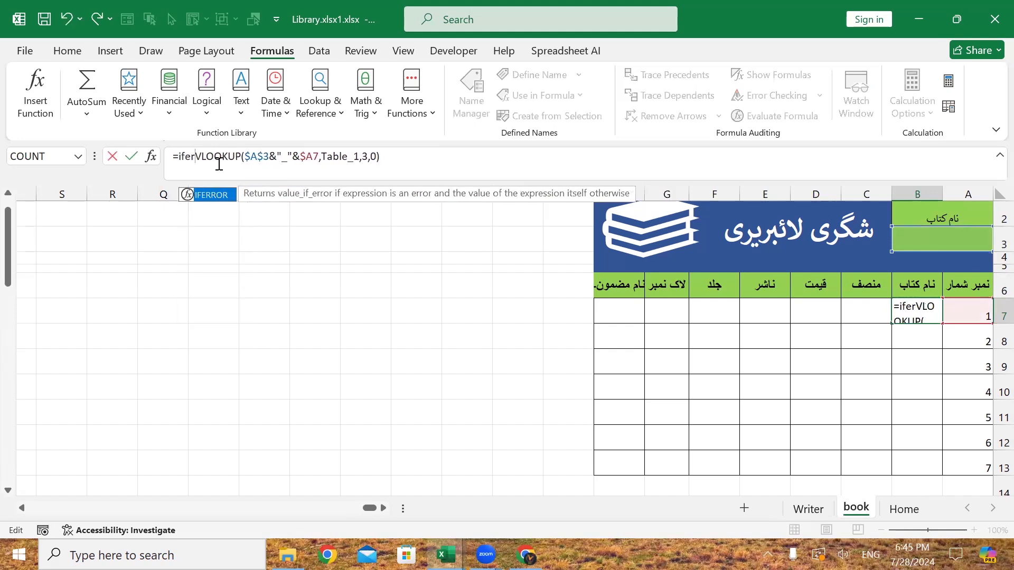
key("Tab")
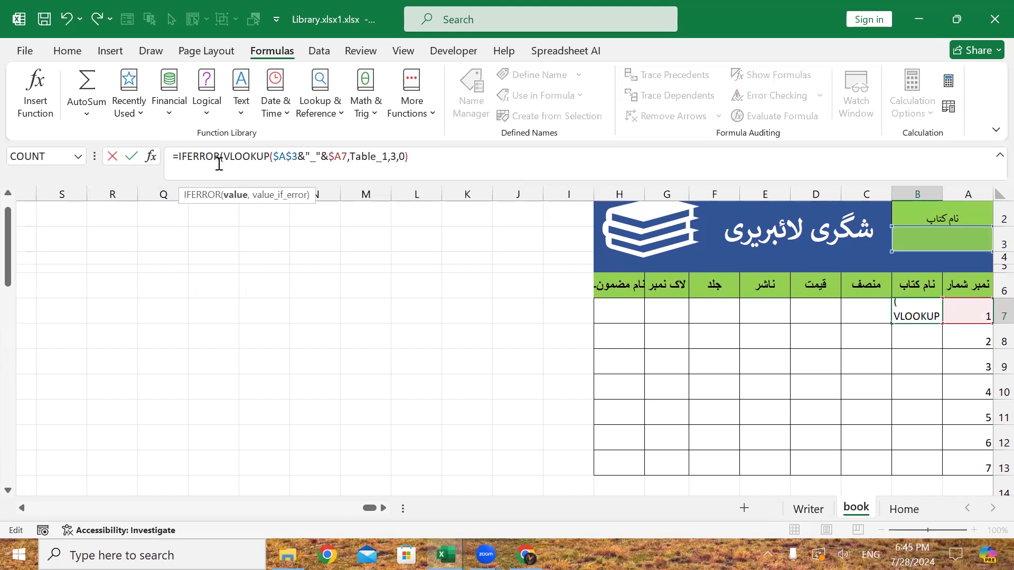
left_click(424, 157)
type(",")
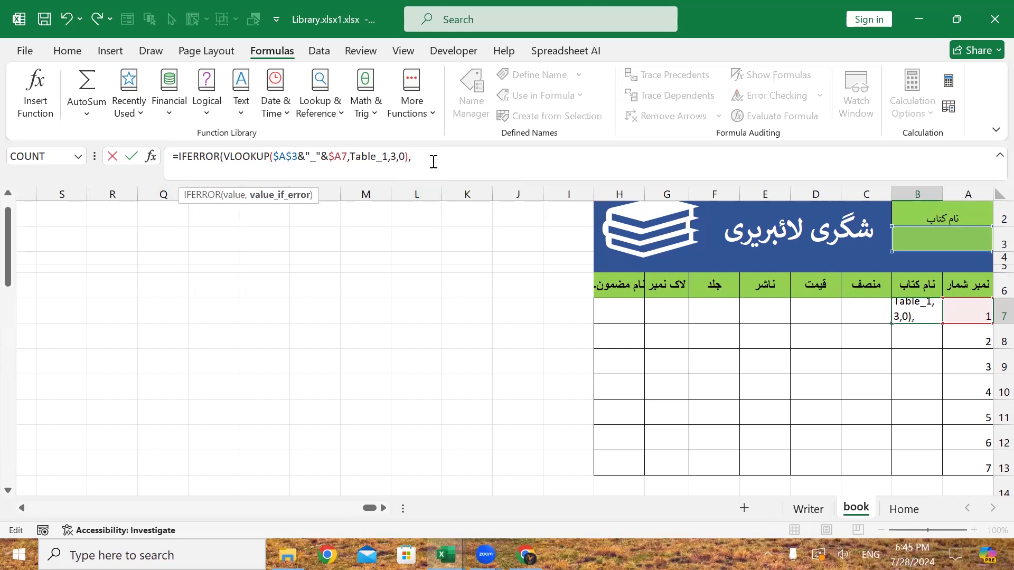
type("\"\")")
key("Return")
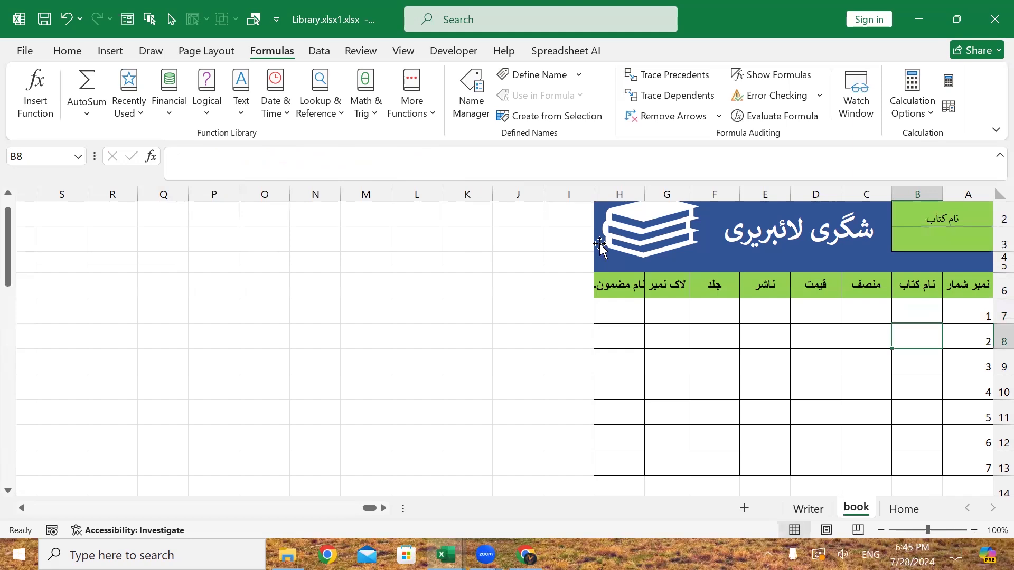
- Copy the book name دین الحق بجواب جاء الحق from D7 of the Home sheet into the search cell A3 of the book sheet
left_click(911, 311)
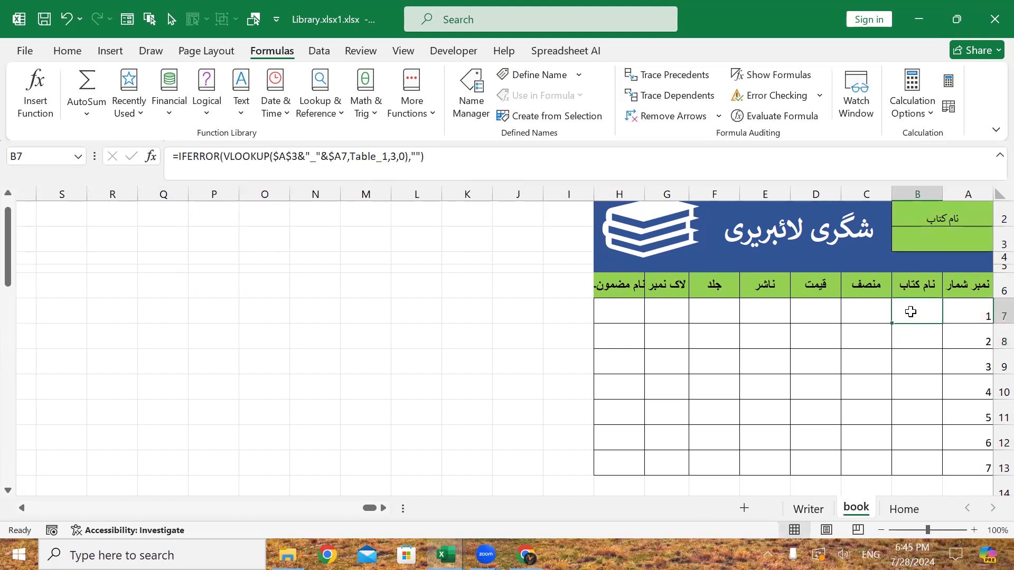
left_click(928, 244)
left_click(902, 509)
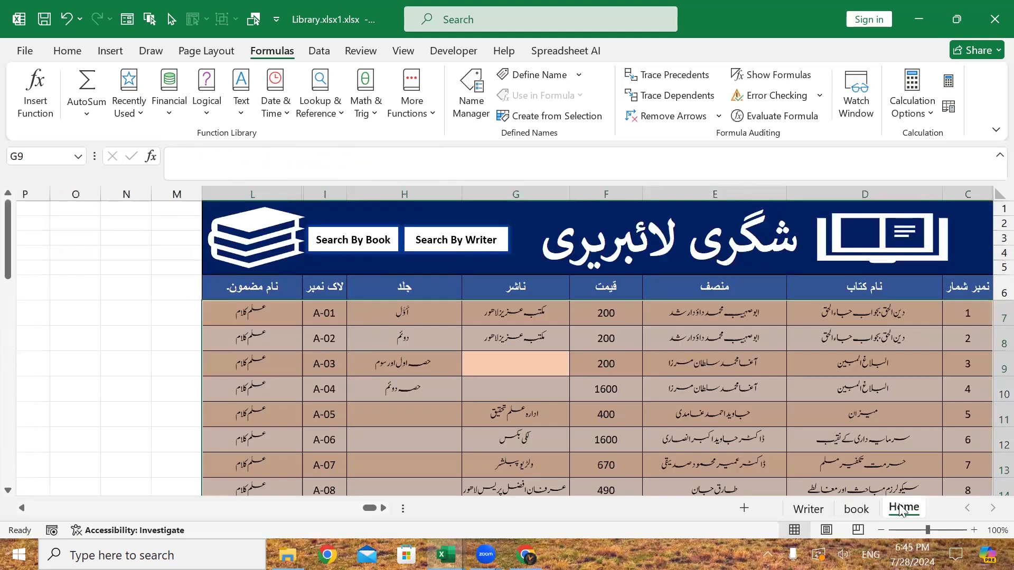
left_click(852, 320)
double_click(916, 316)
left_click_drag(916, 316, 748, 309)
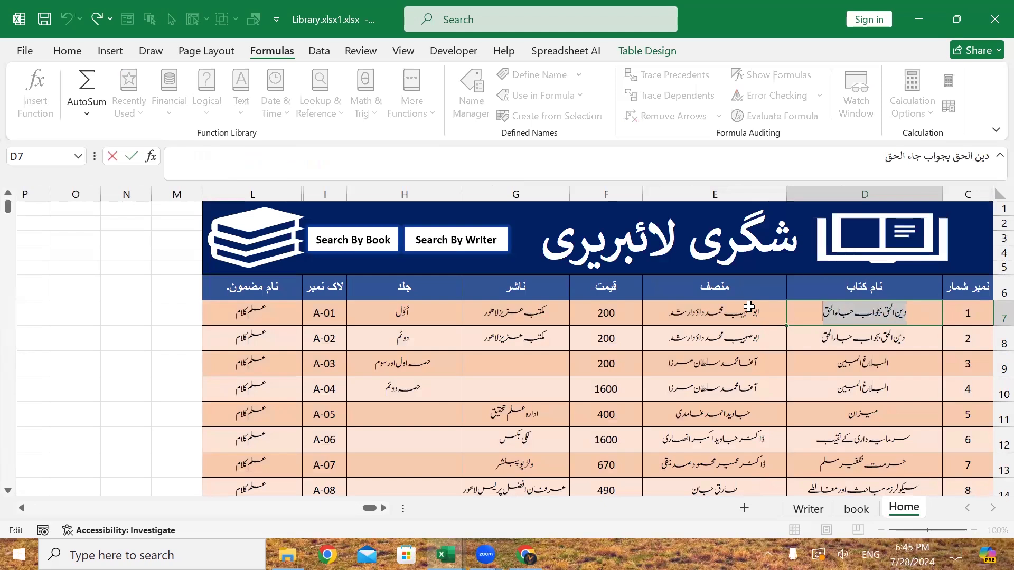
key("Return")
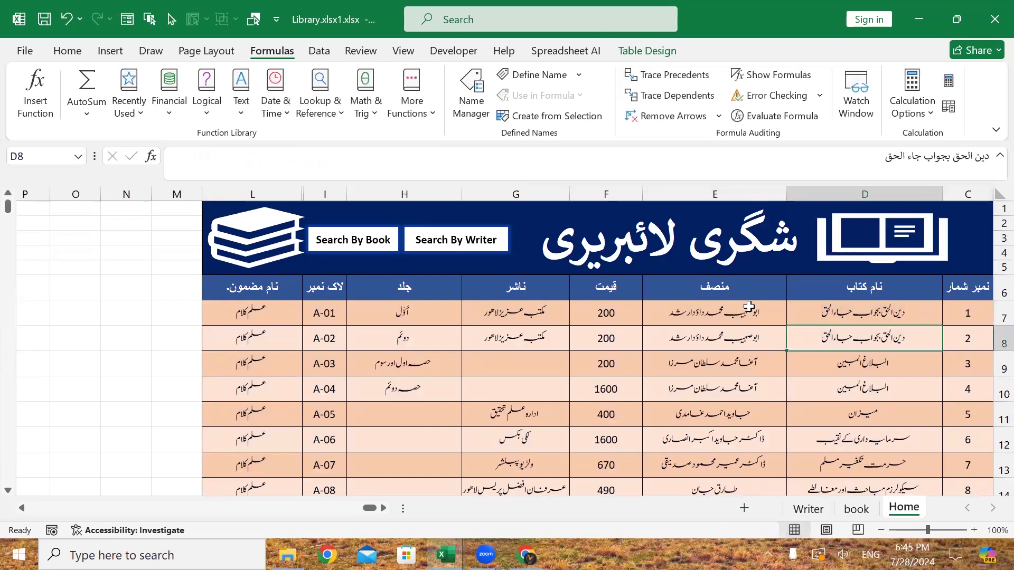
left_click(856, 508)
double_click(951, 241)
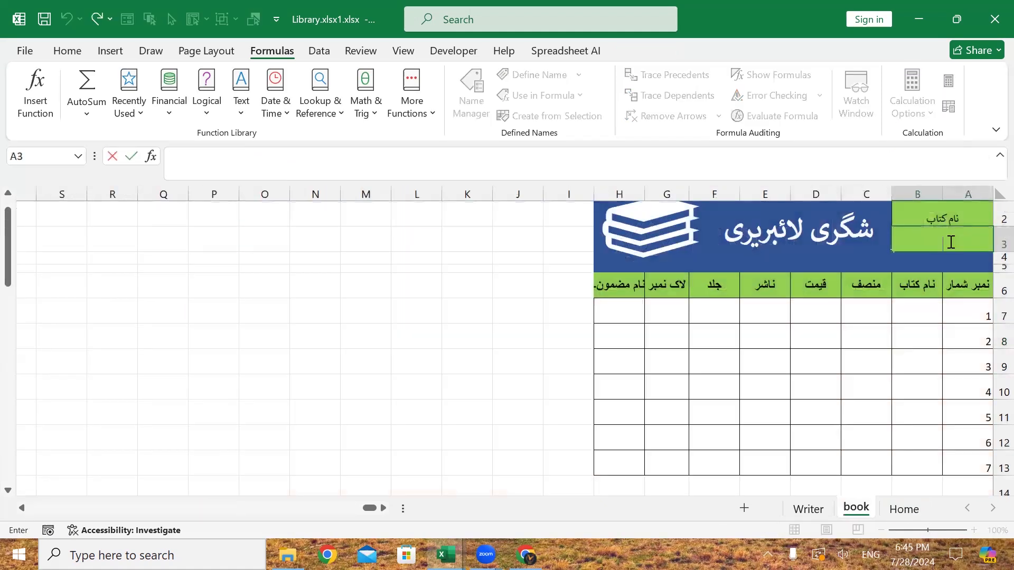
key("Return")
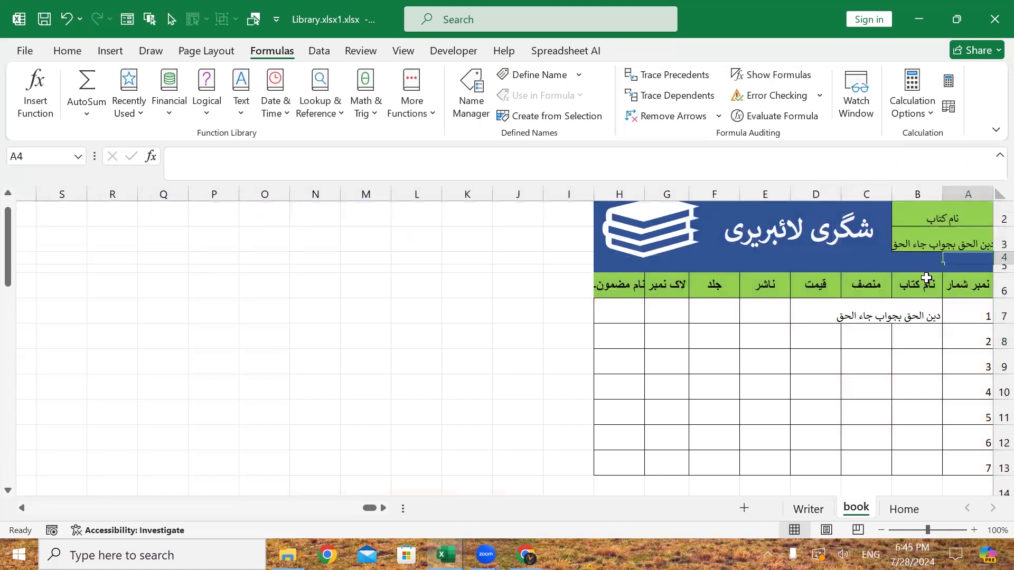
- Autofit the widths of columns B and C, and fill the B7 formula across to H7
left_click(913, 318)
double_click(892, 194)
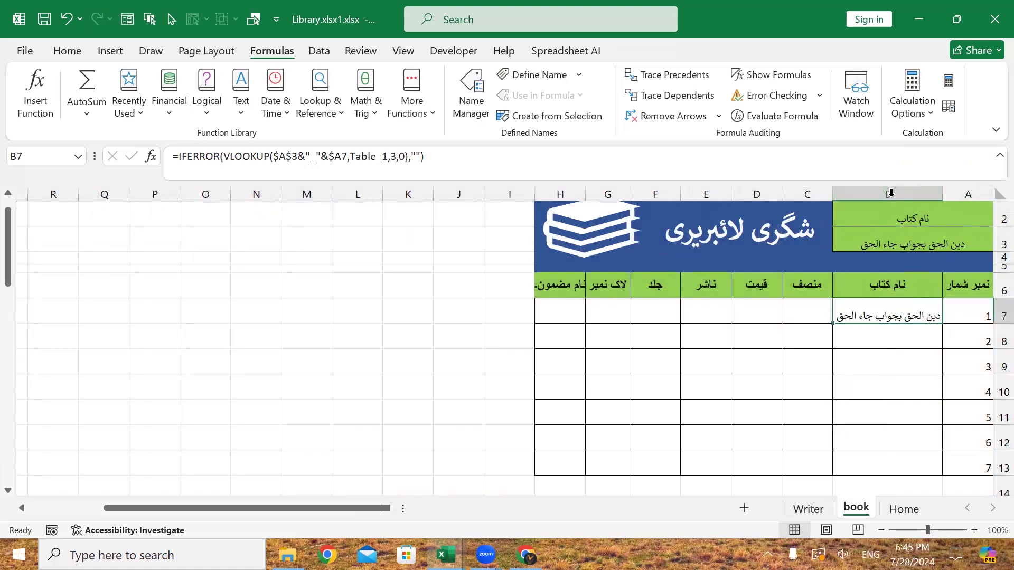
double_click(782, 194)
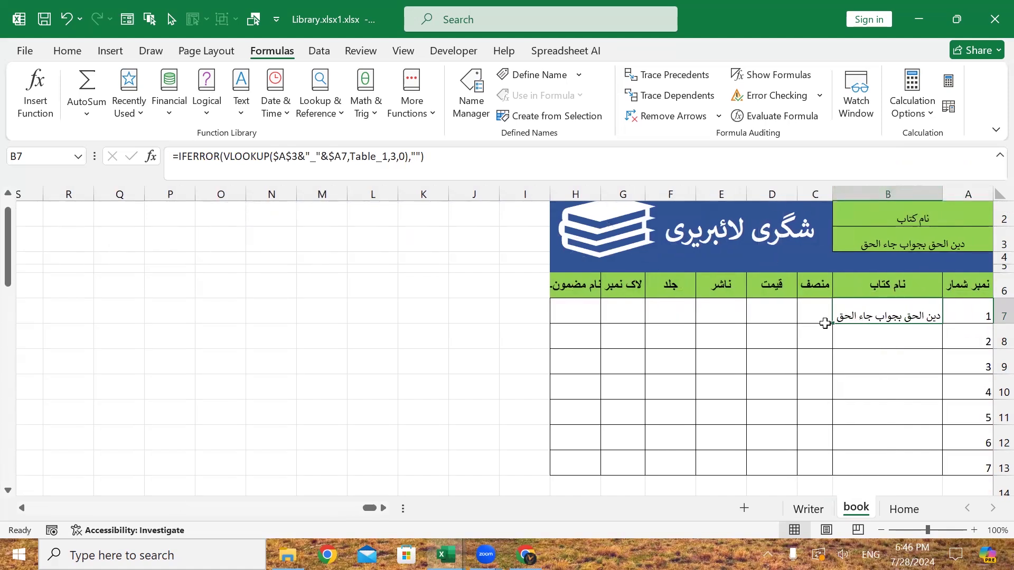
left_click_drag(835, 325, 556, 322)
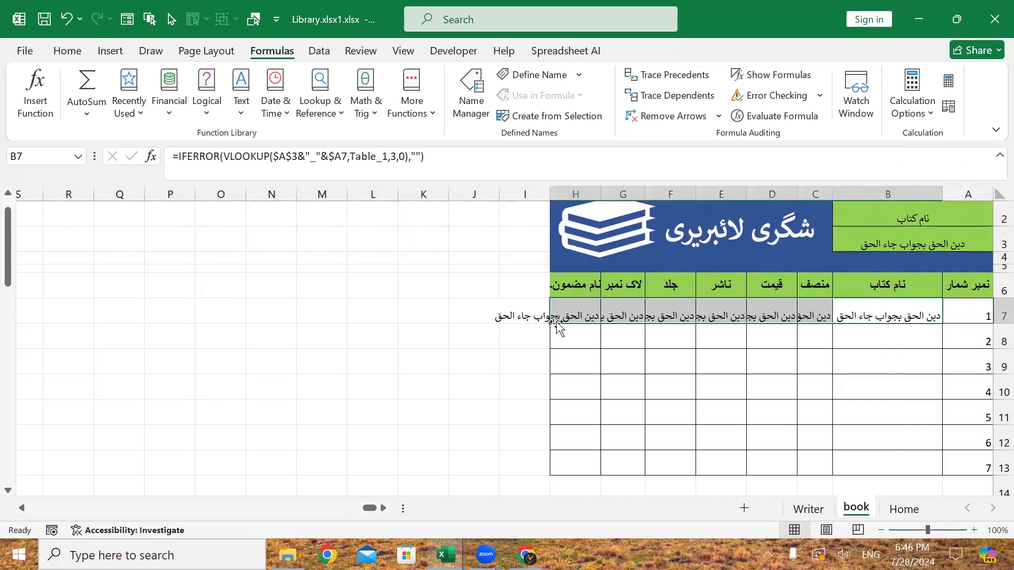
- Set the VLOOKUP column index in C7 to 4 for the author and autofit column C
double_click(805, 307)
left_click(846, 347)
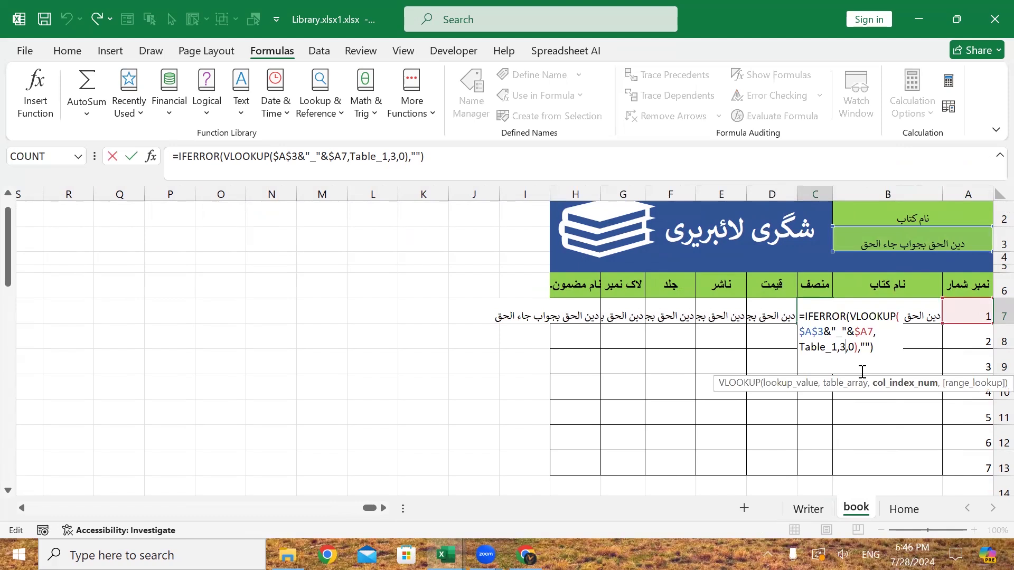
key("BackSpace")
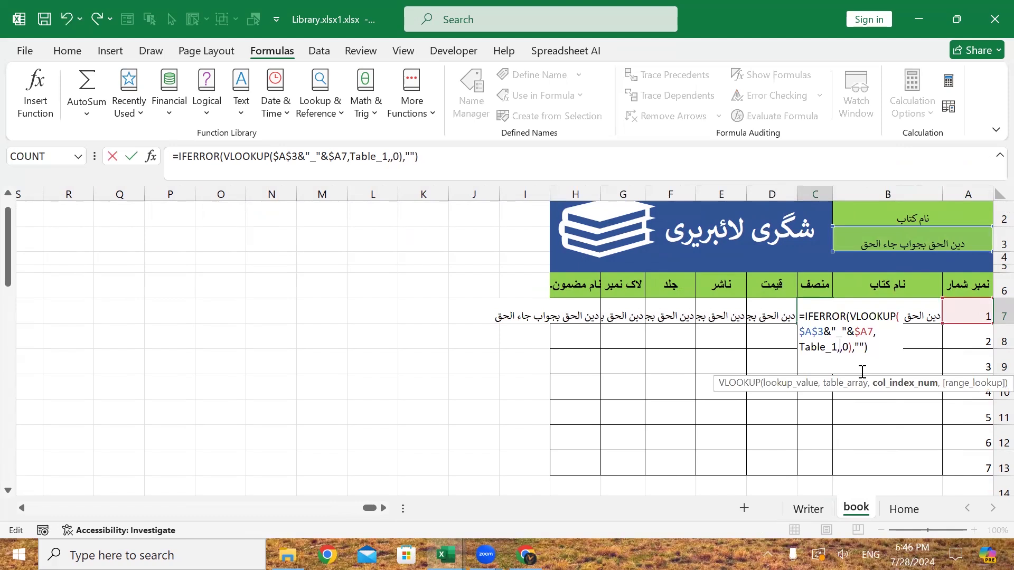
type("4")
key("Return")
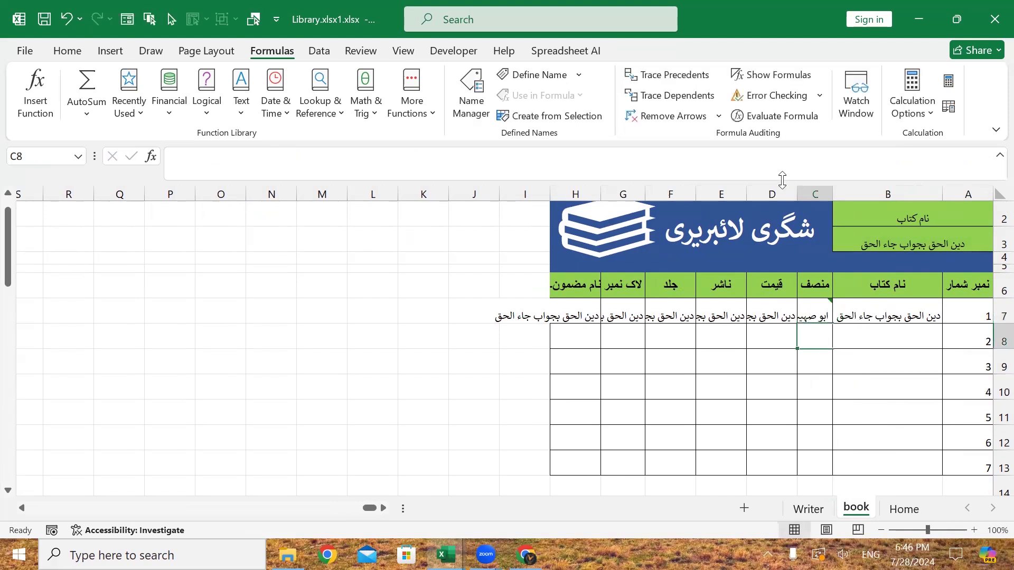
double_click(794, 192)
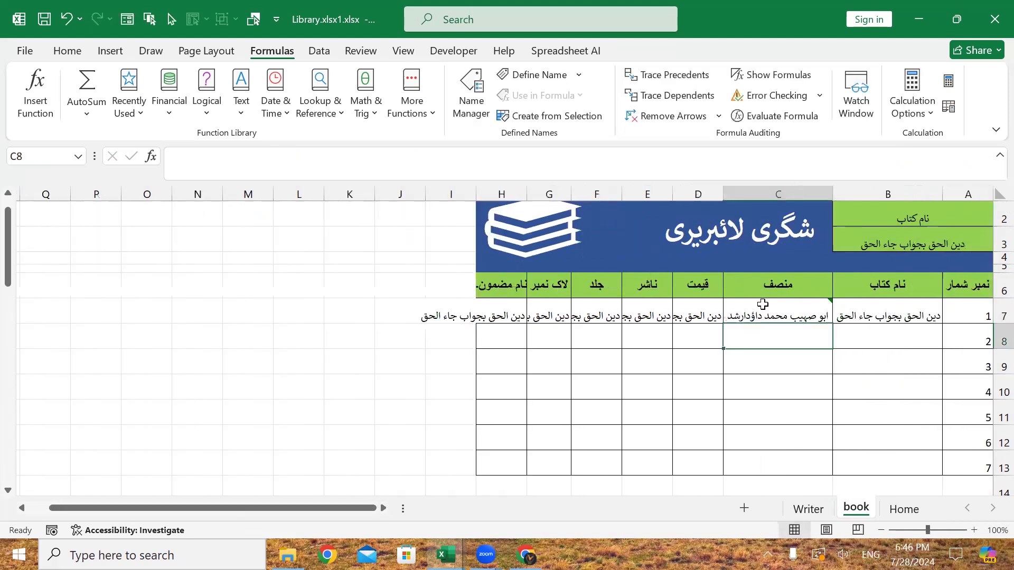
left_click(792, 304)
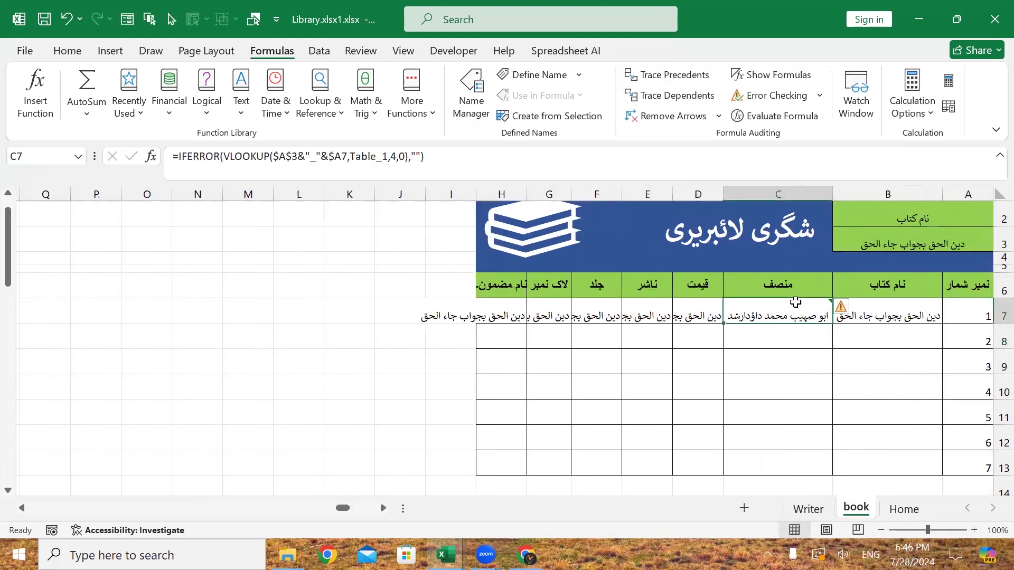
- Change the VLOOKUP column index in D7 so it returns the قیمت (price) column of Table_1
double_click(707, 312)
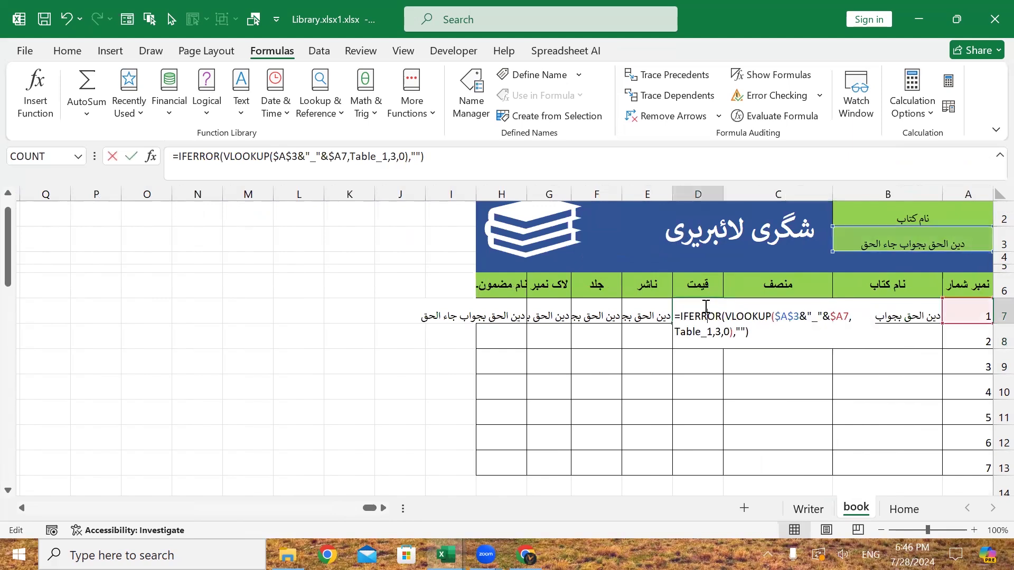
left_click(721, 331)
key("BackSpace")
type("4")
key("Return")
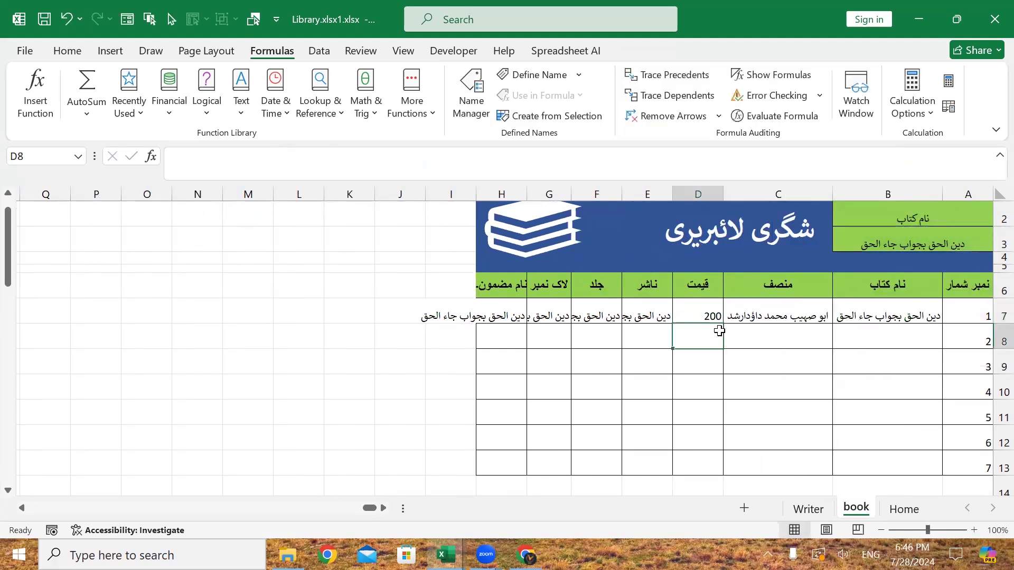
- Set the VLOOKUP column index in E7 to 6 for the publisher and widen column E to fit
double_click(645, 316)
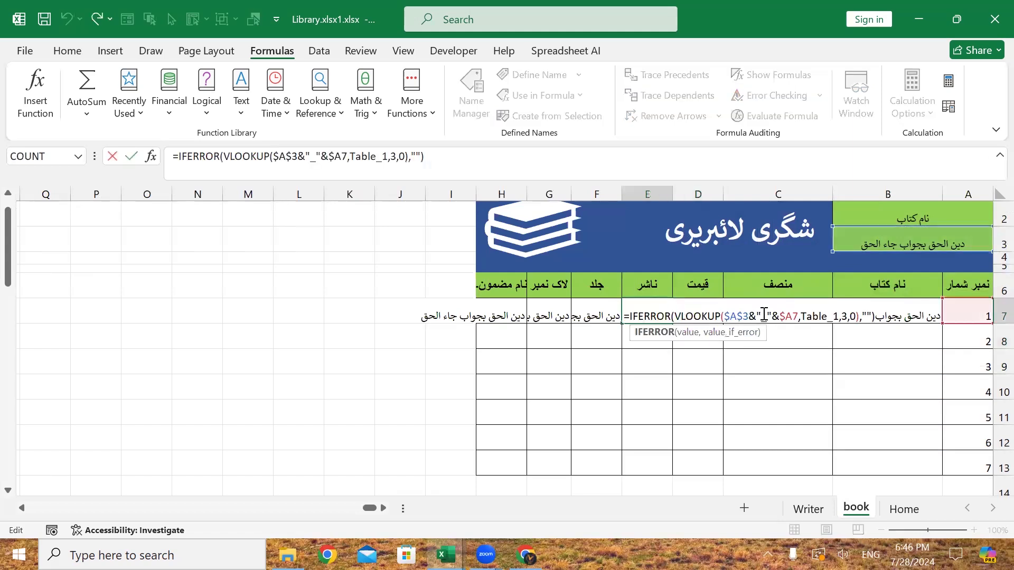
left_click(846, 317)
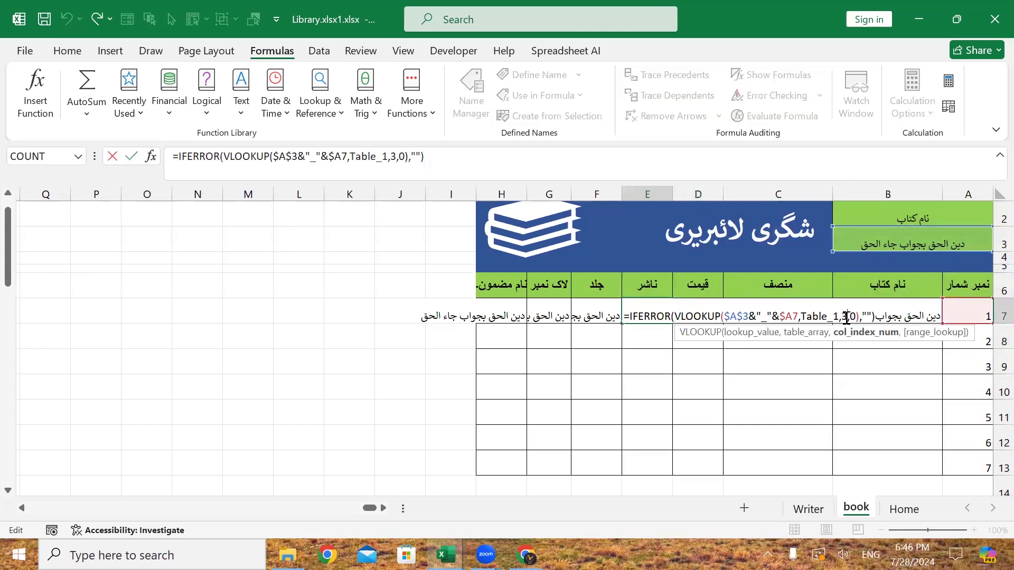
key("BackSpace")
type("6")
key("Return")
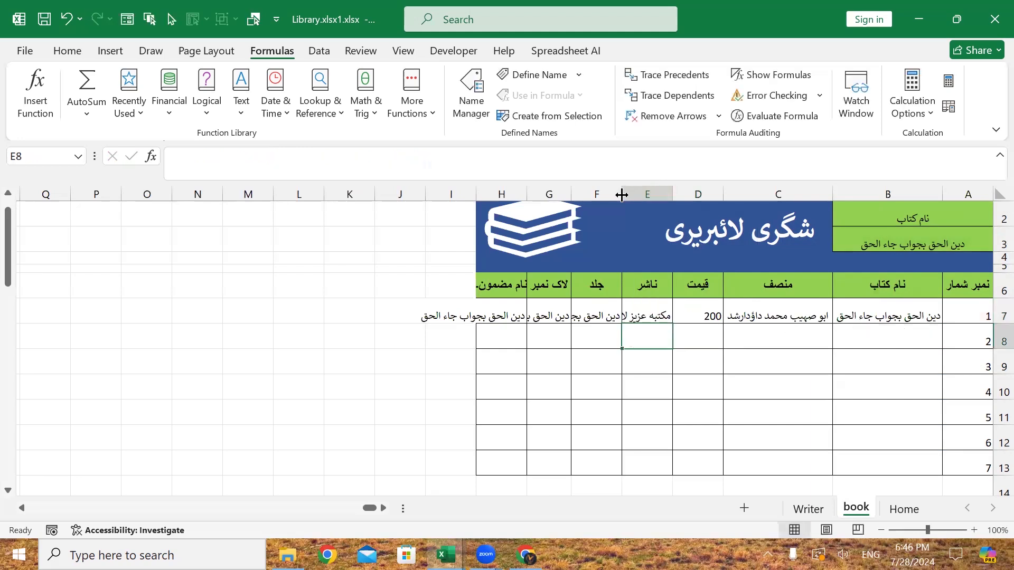
left_click_drag(626, 193, 606, 193)
- Change the VLOOKUP column index in F7 so it returns the جلد (volume) column of Table_1
left_click(587, 312)
double_click(588, 313)
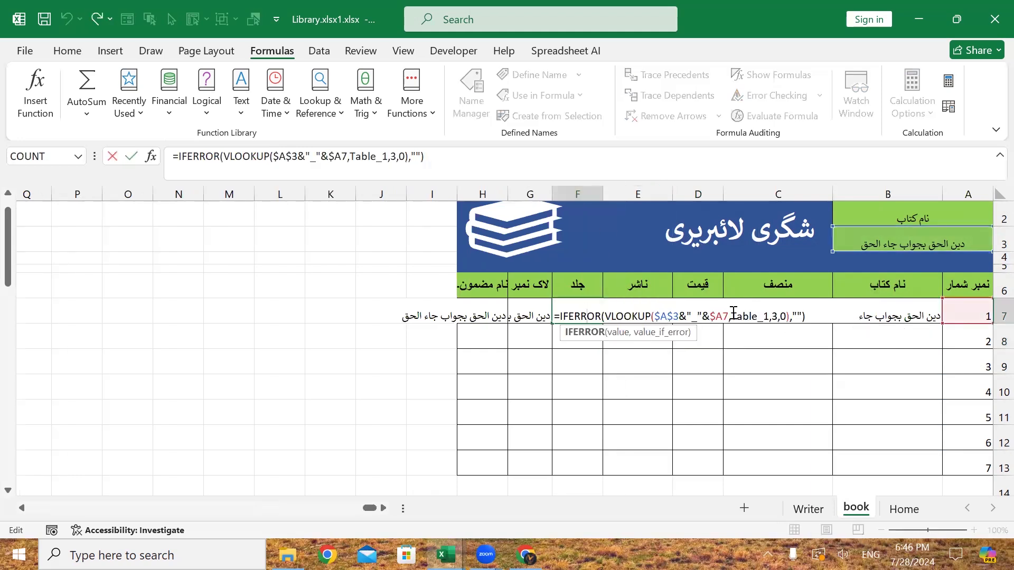
left_click(776, 317)
key("BackSpace")
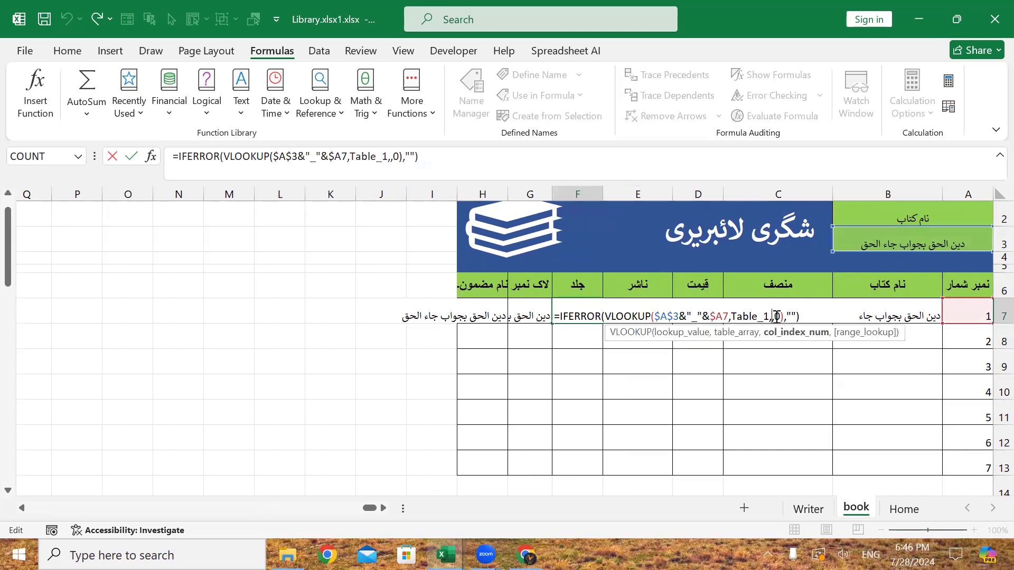
type("6")
key("Return")
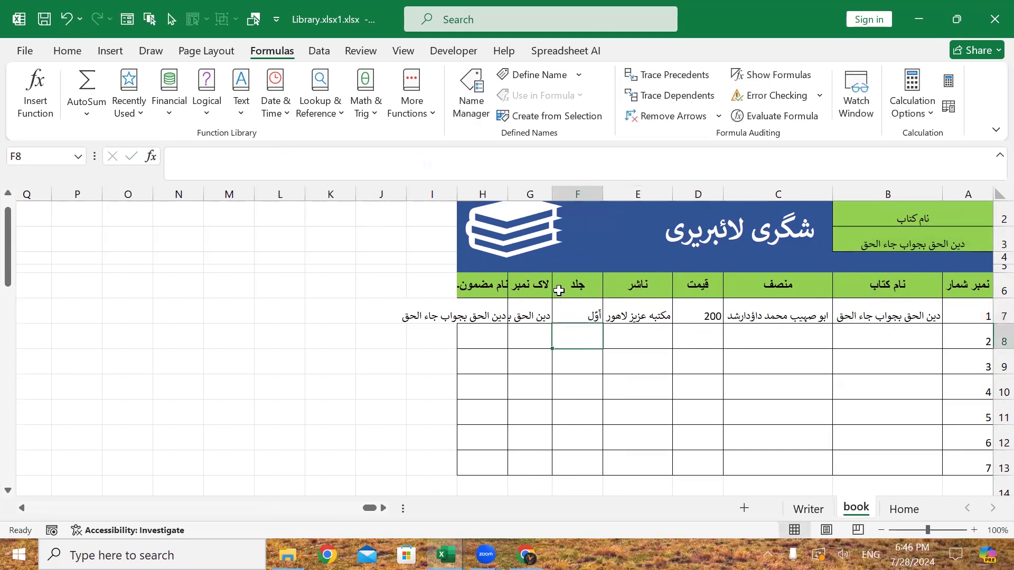
- Set the VLOOKUP column index in G7 to 8 for the لاک نمبر column
double_click(524, 316)
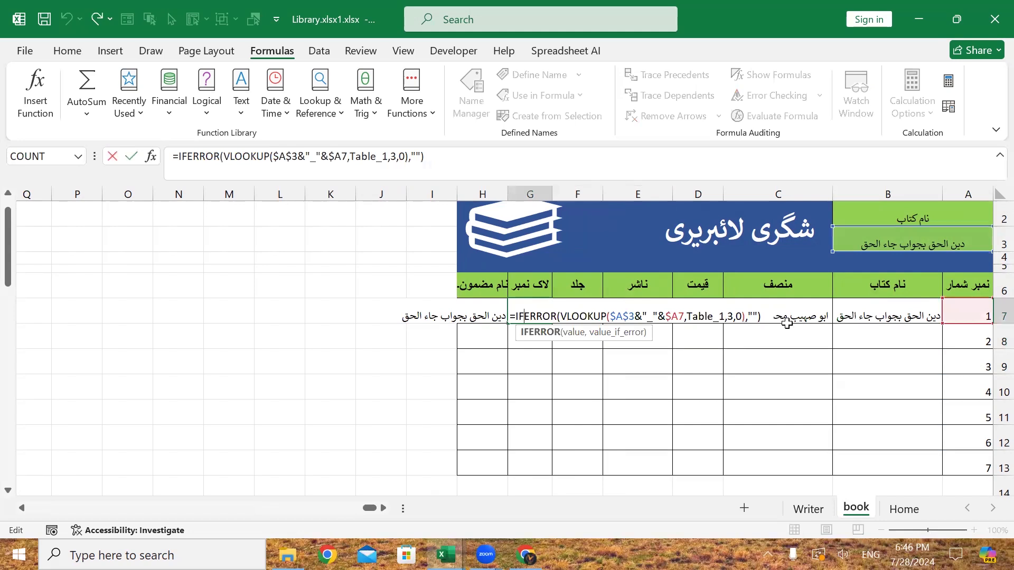
left_click(734, 317)
key("BackSpace")
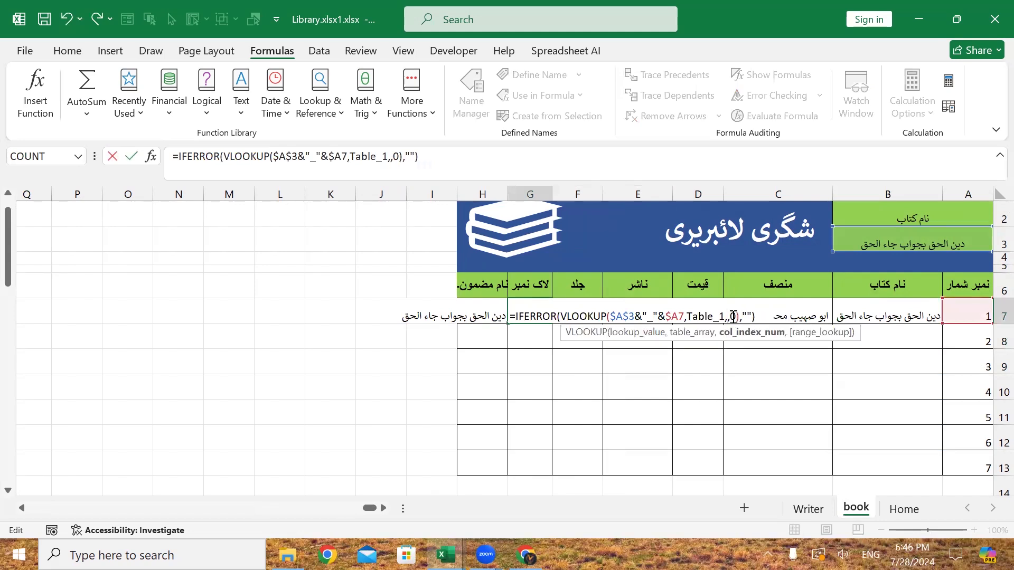
type("7")
key("Return")
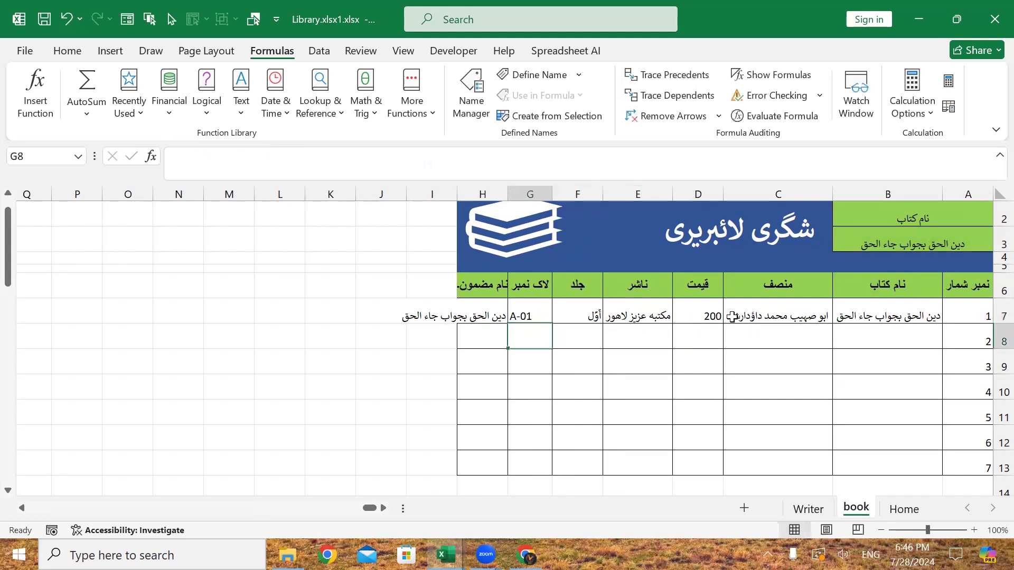
- Set the VLOOKUP column index in H7 to 11 for the subject name column
left_click(489, 317)
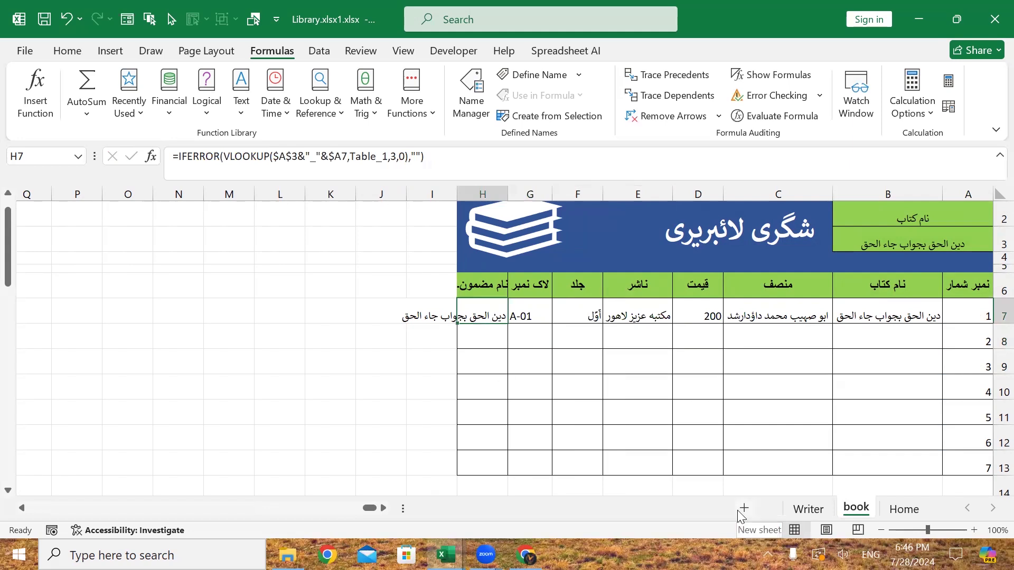
double_click(496, 312)
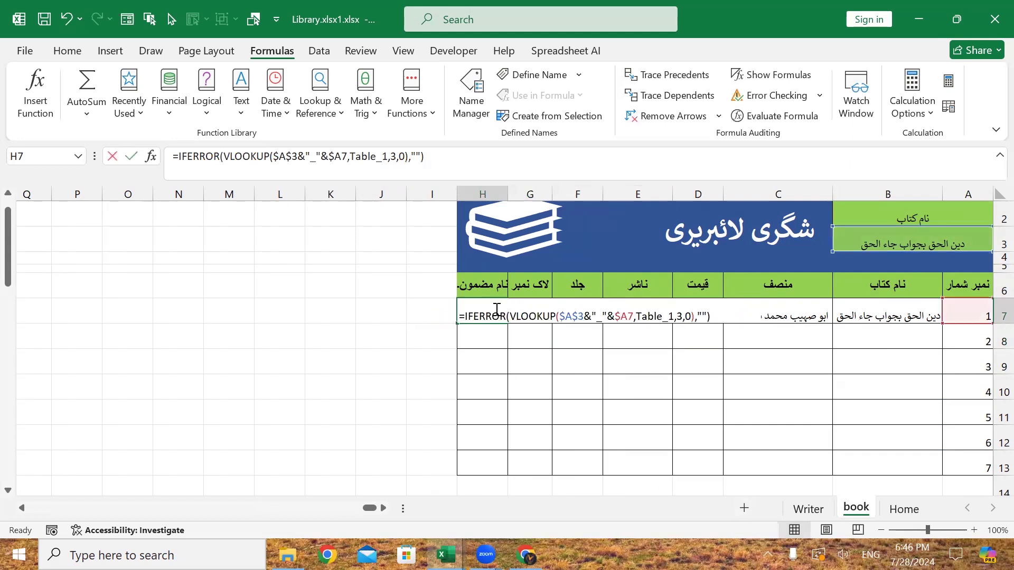
left_click(684, 316)
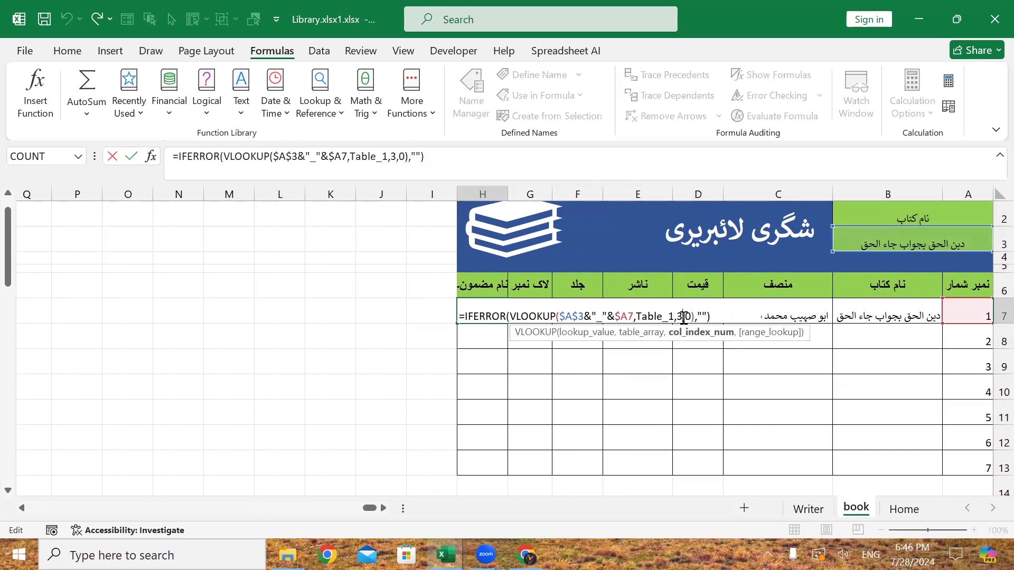
key("BackSpace")
type("11")
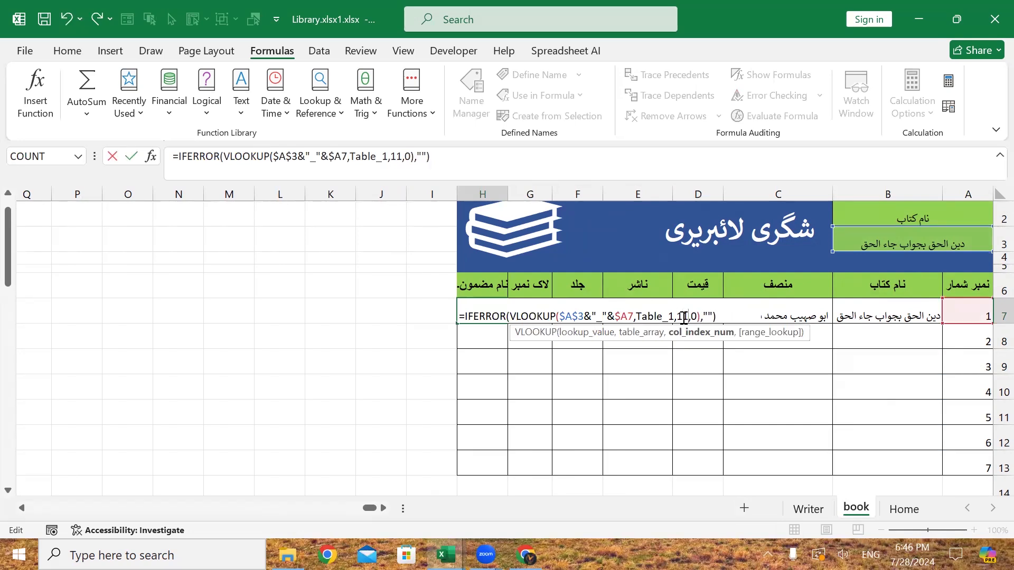
key("Return")
key("ctrl+a")
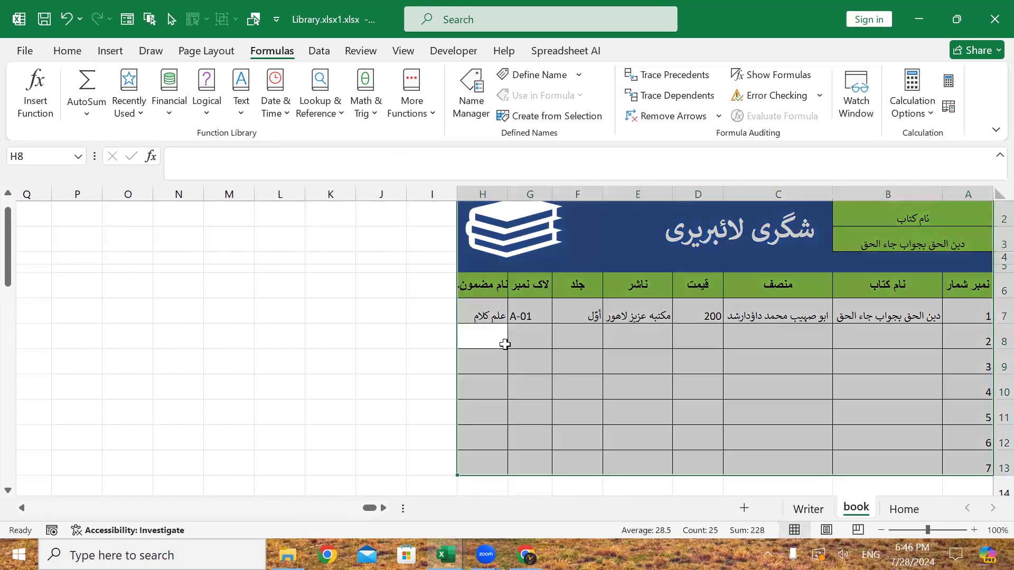
- Fill the lookup formulas in B7:H7 down through row 13 of the results table
left_click(885, 315)
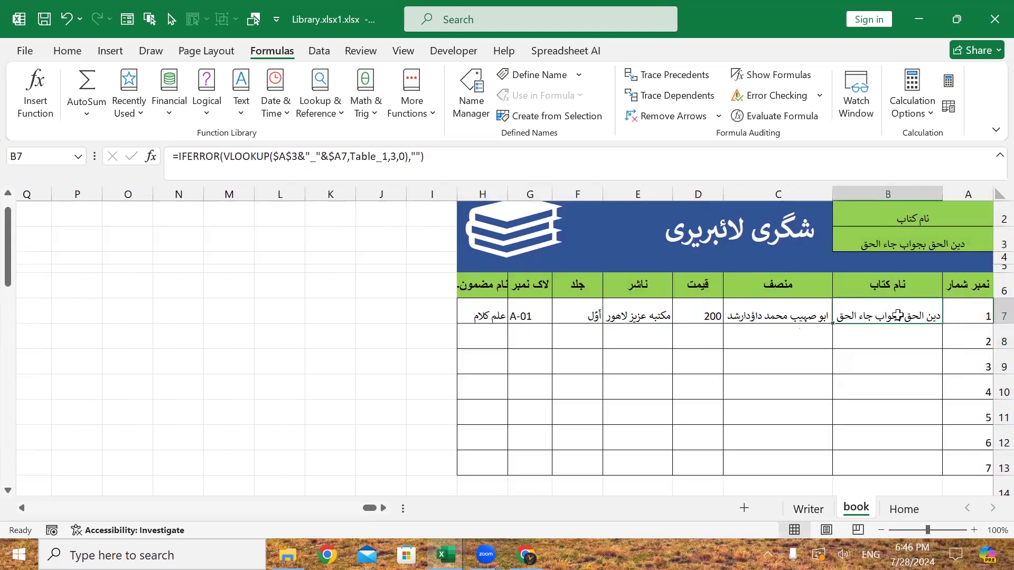
left_click(896, 243)
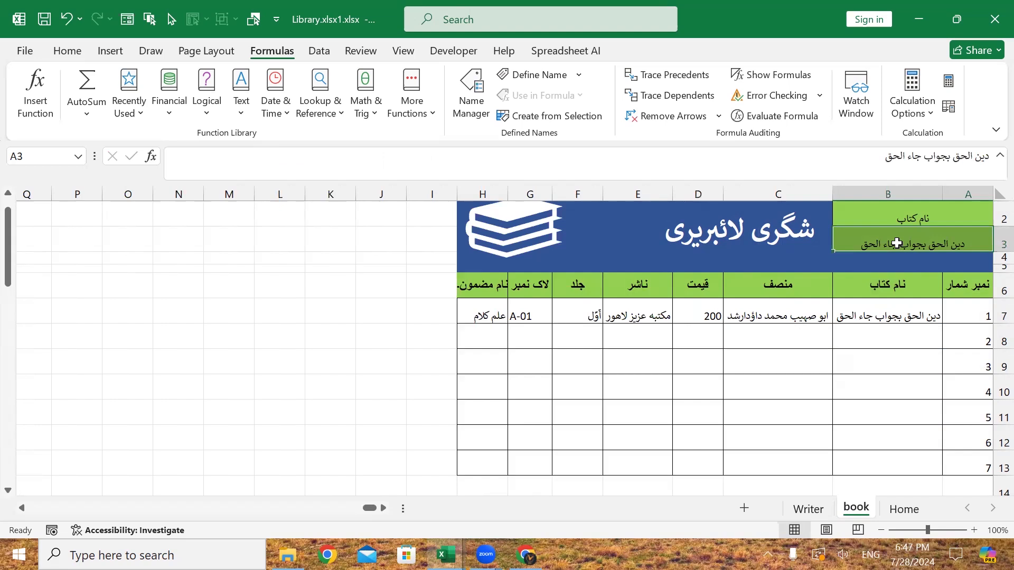
left_click(870, 317)
left_click_drag(870, 317, 485, 464)
left_click(770, 413)
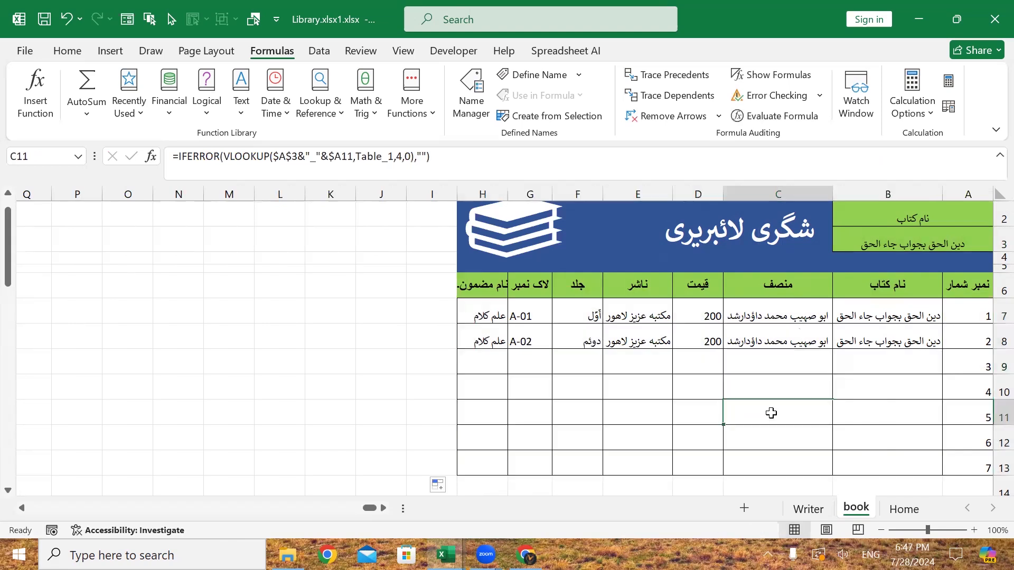
left_click(861, 338)
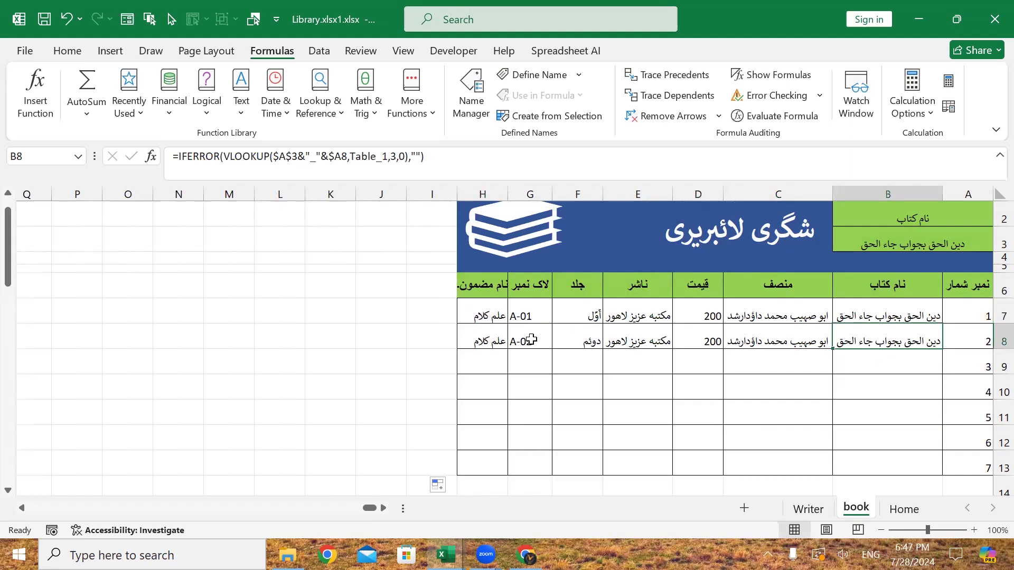
left_click(521, 312)
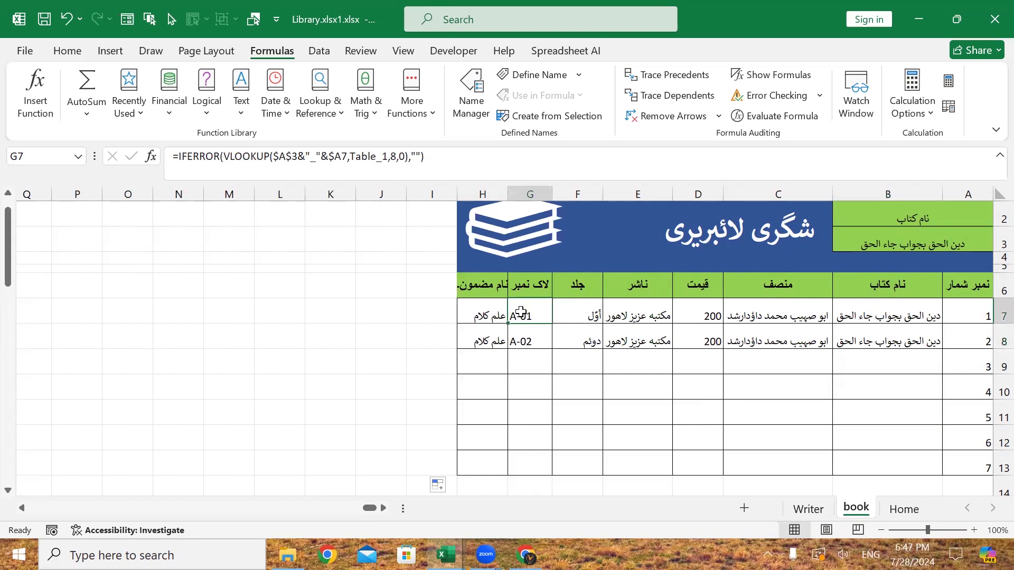
left_click(513, 328)
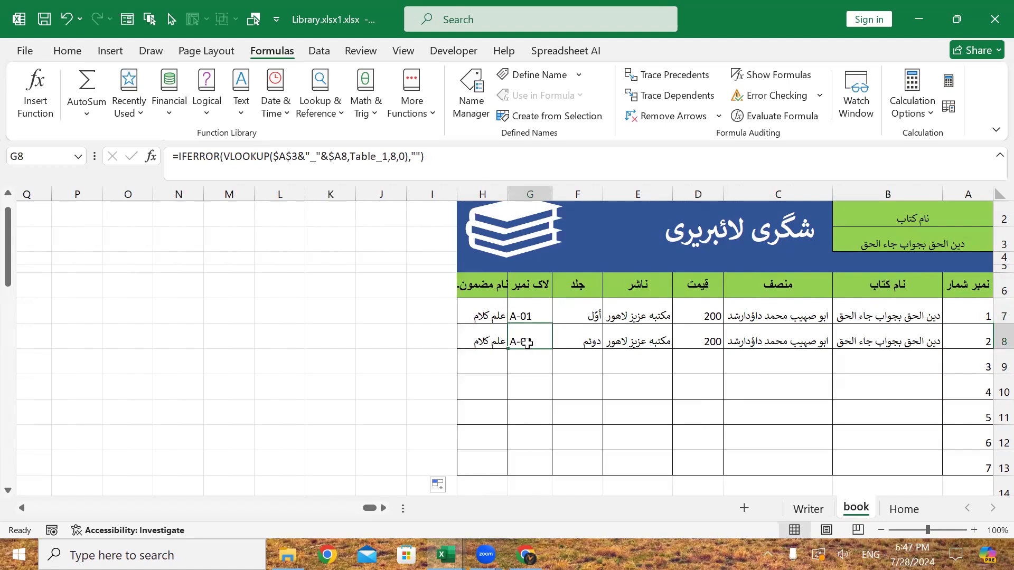
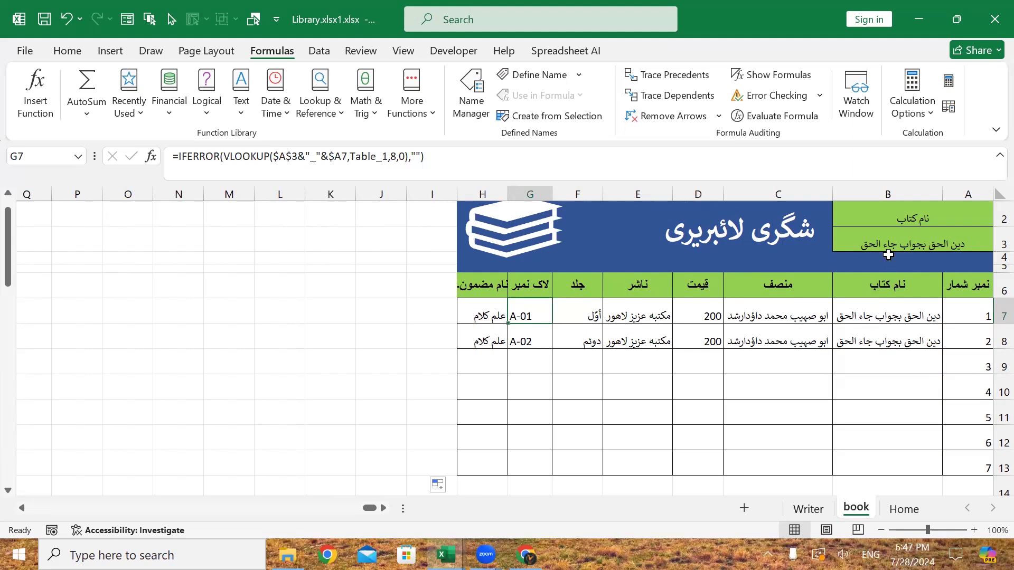
- Copy the book name البلاغ المبین from cell D9 on the Home sheet
left_click(879, 241)
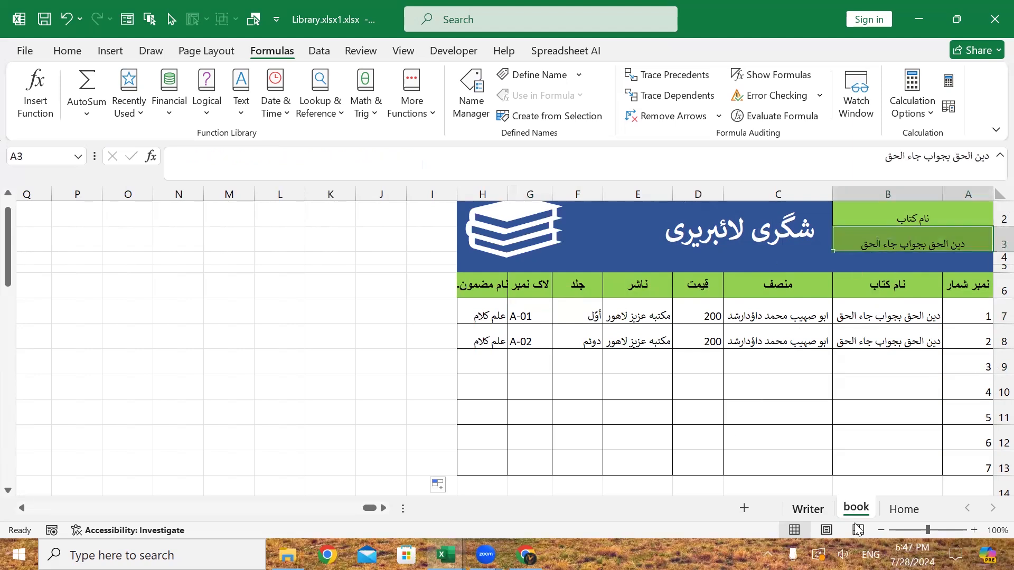
left_click(899, 509)
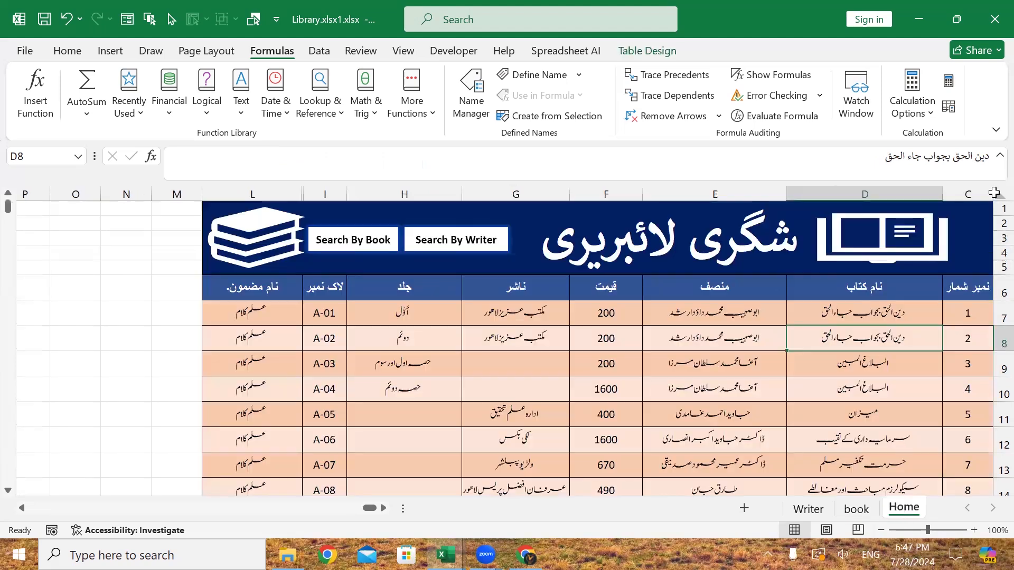
left_click(876, 368)
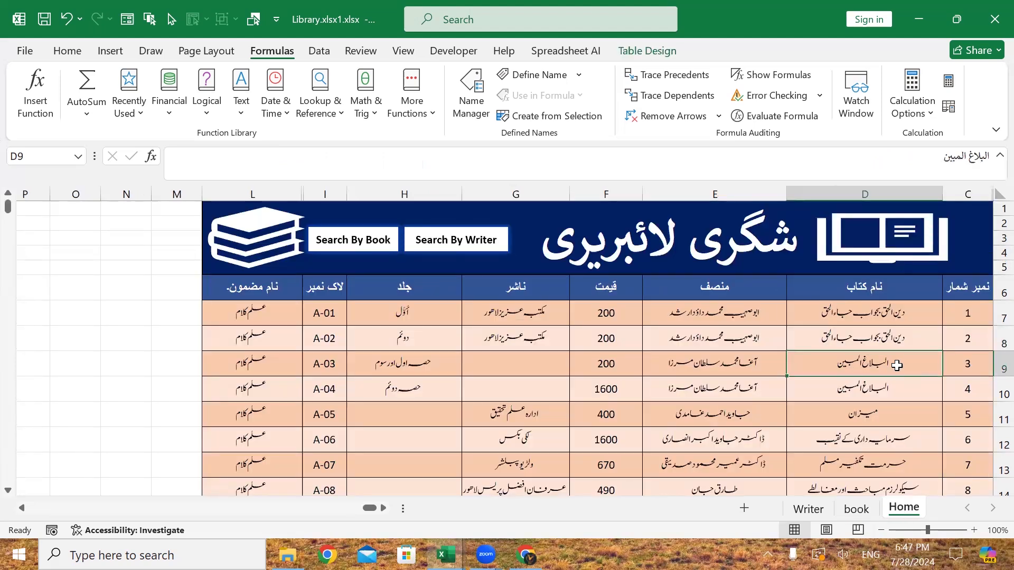
double_click(898, 364)
left_click_drag(898, 364, 761, 357)
key("ctrl+c")
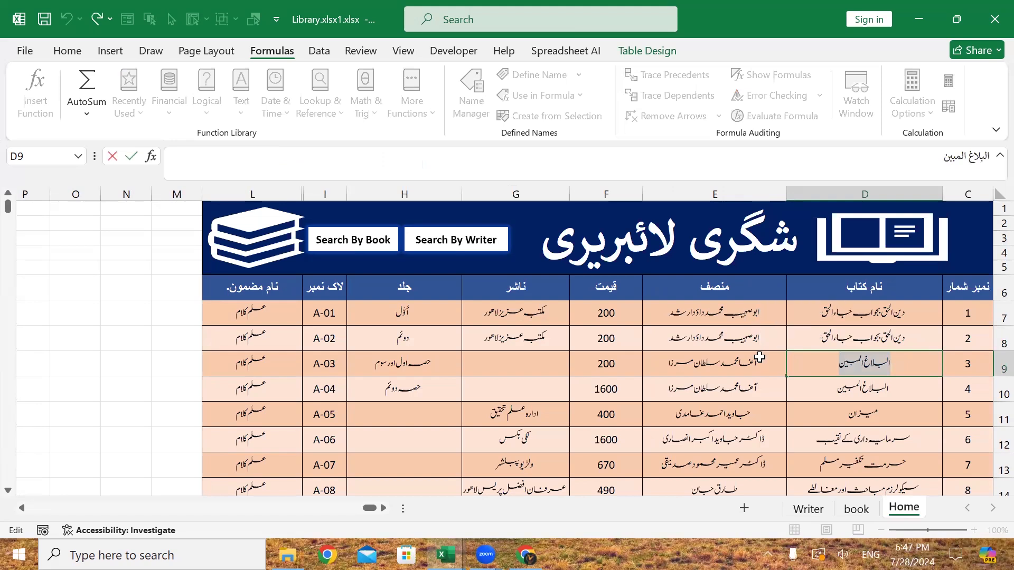
key("Return")
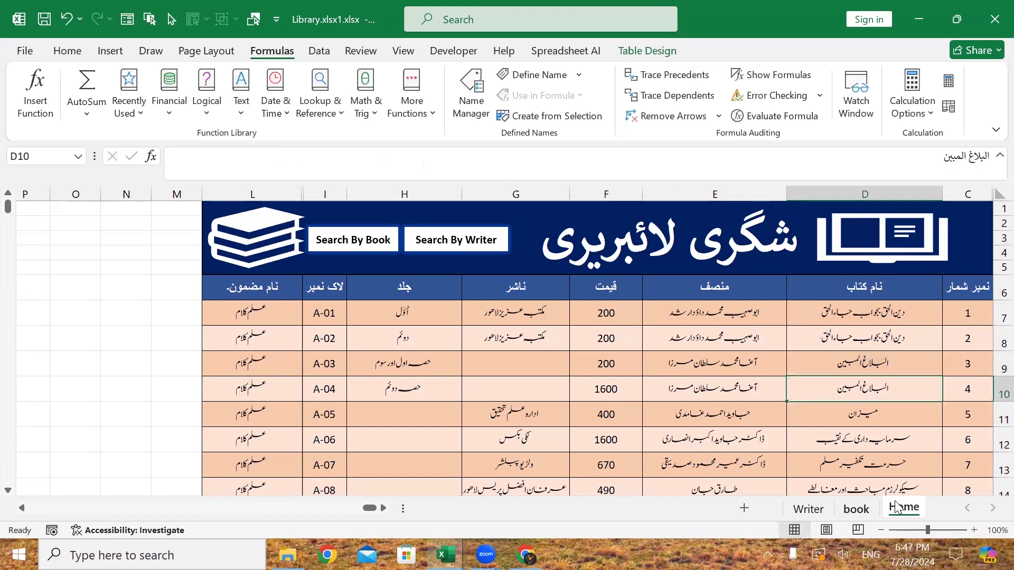
- Replace the search name in A3 of the book sheet with the copied البلاغ المبین
left_click(856, 508)
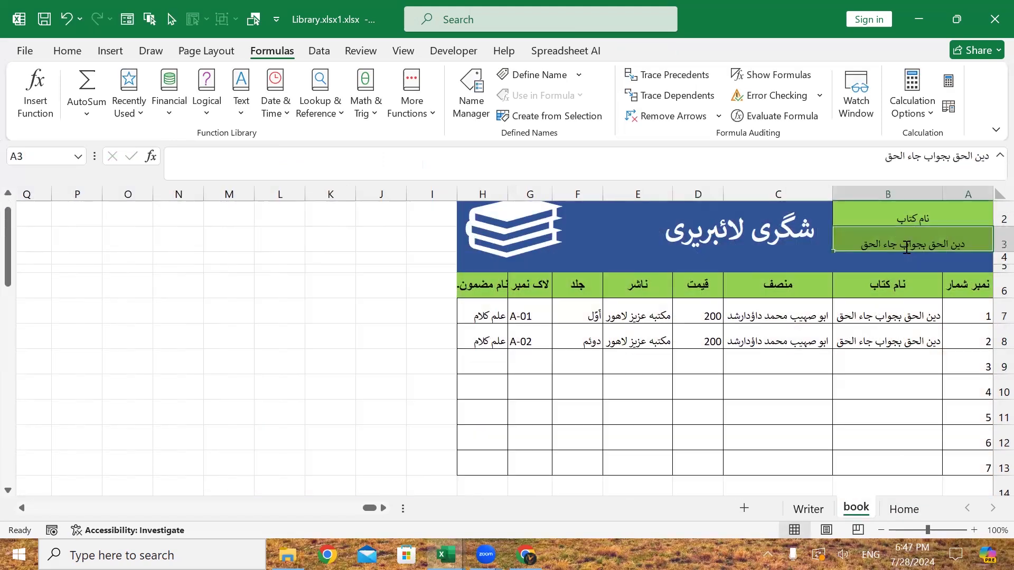
double_click(907, 246)
key("ctrl+a")
key("ctrl+v")
key("Return")
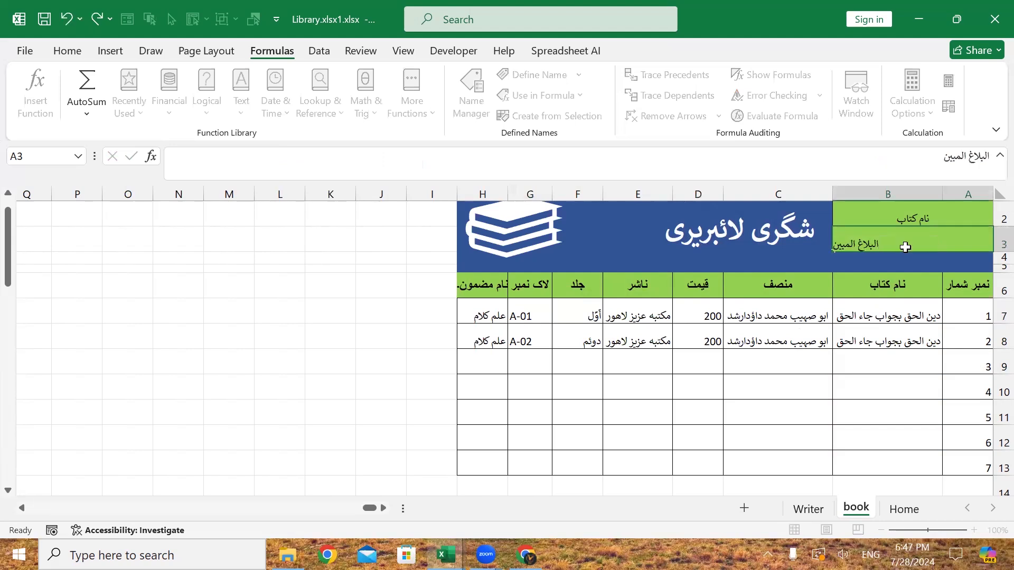
- Check the book name, author, price and لاک نمبر lookup results in rows 7 and 8
left_click(878, 319)
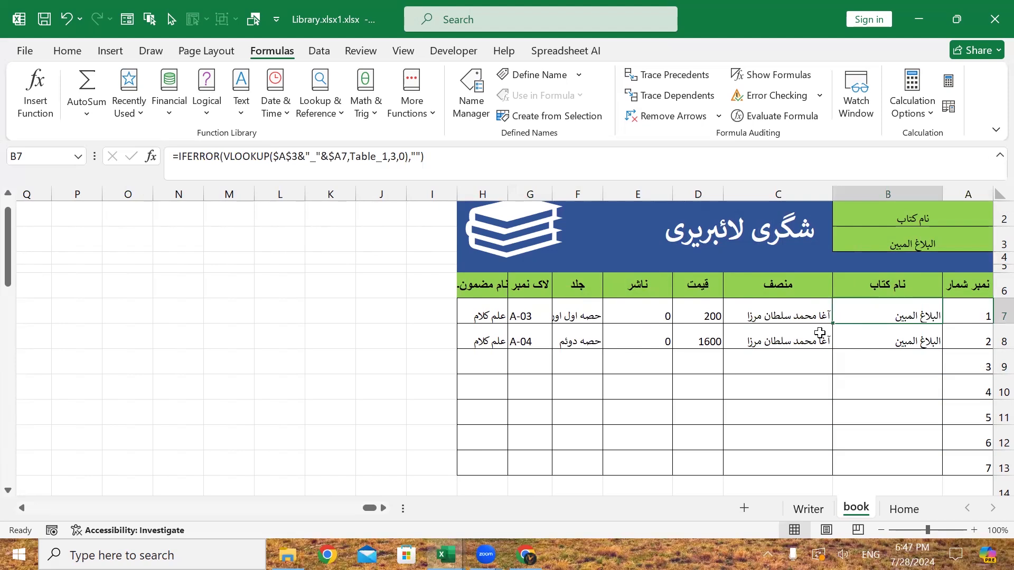
left_click(768, 318)
left_click(693, 314)
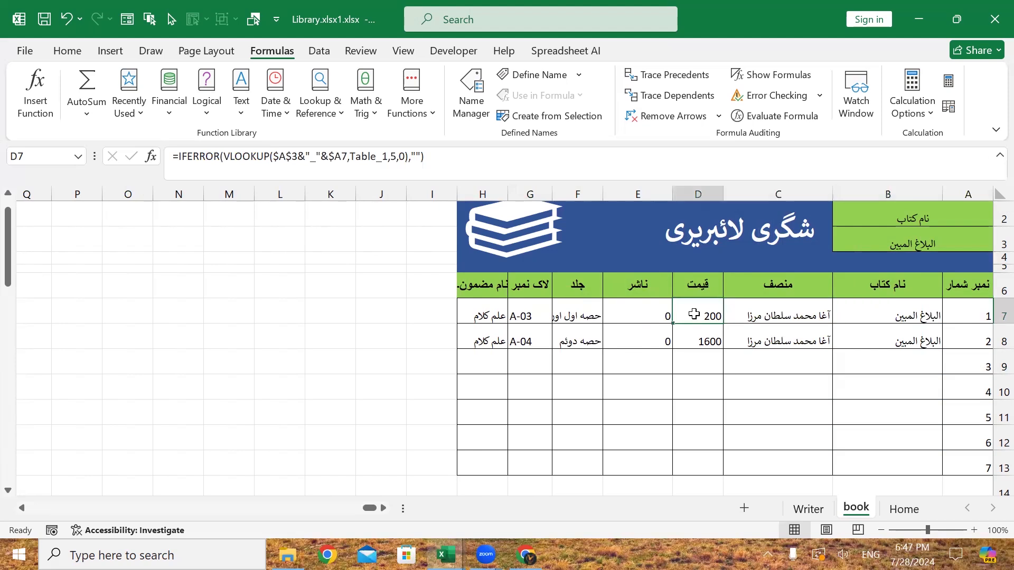
left_click(526, 316)
left_click(529, 340)
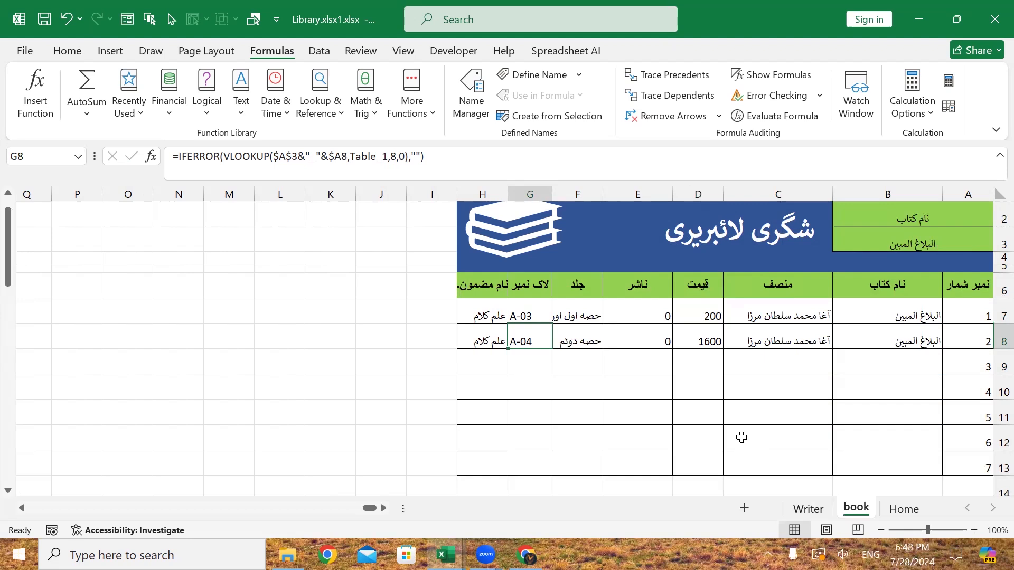
- Copy the entire contents of the book sheet and paste them at A1 of the Writer sheet
left_click(808, 508)
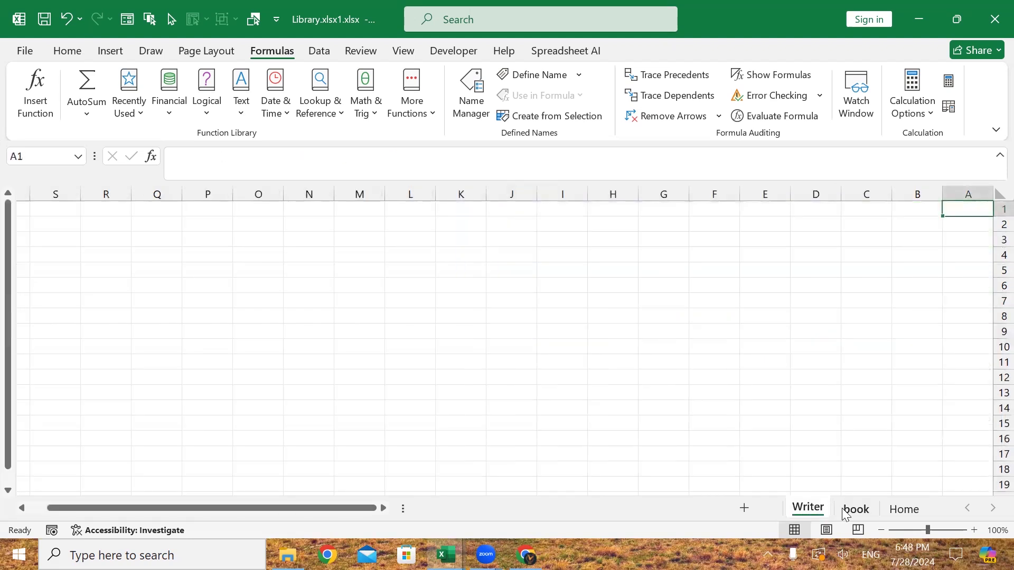
left_click(851, 511)
left_click(821, 511)
left_click(872, 510)
left_click(896, 241)
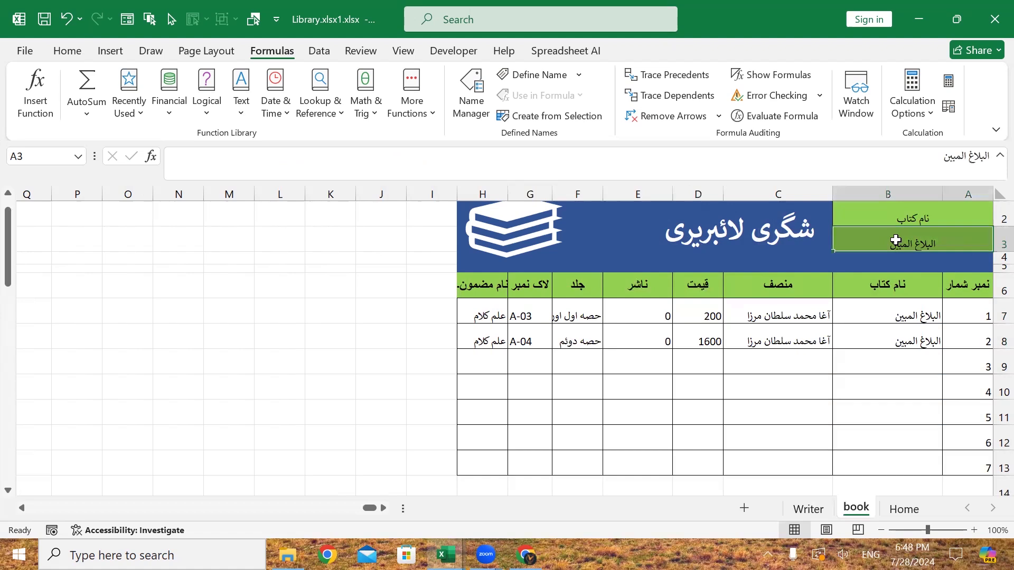
key("ctrl+a")
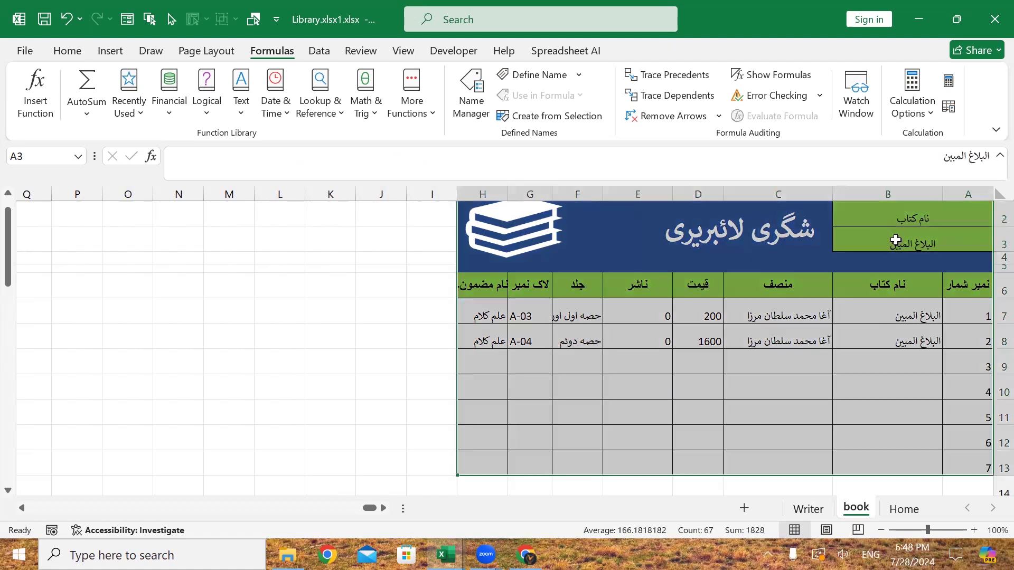
key("ctrl+c")
key("ctrl+Page_Down")
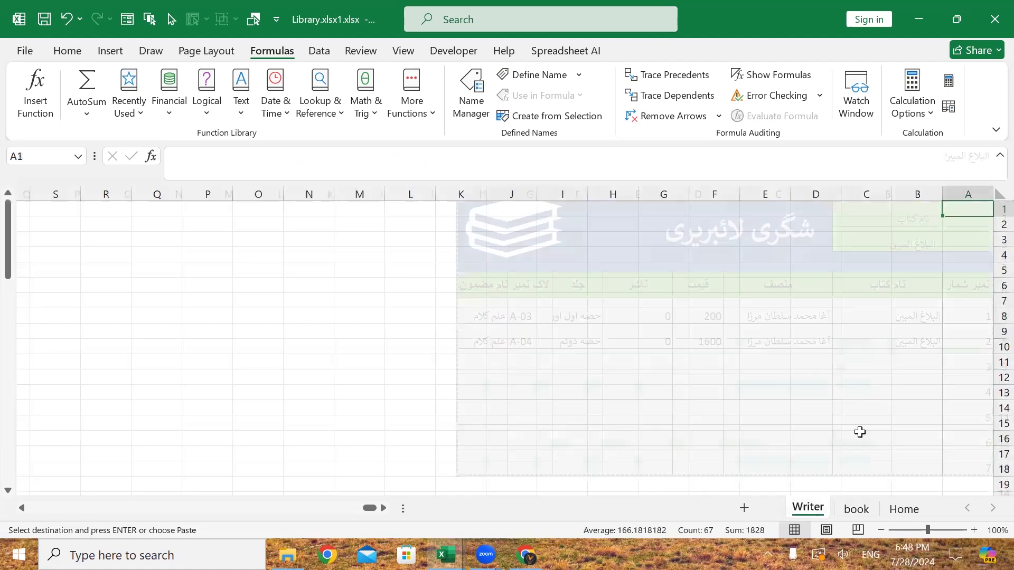
key("ctrl+v")
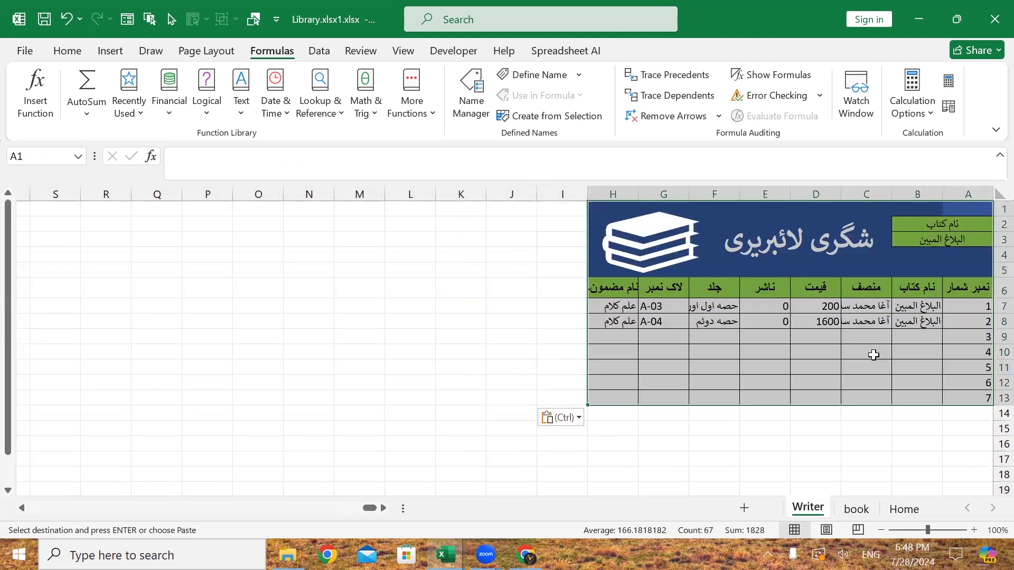
left_click(871, 355)
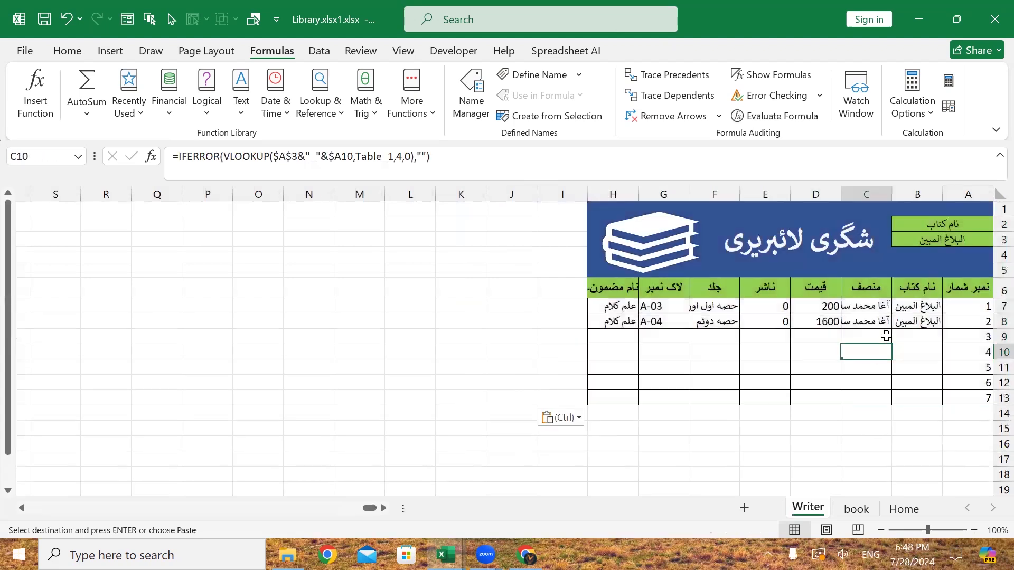
- Change the search heading in A2 of the Writer sheet to مصنف and save the workbook
left_click(942, 225)
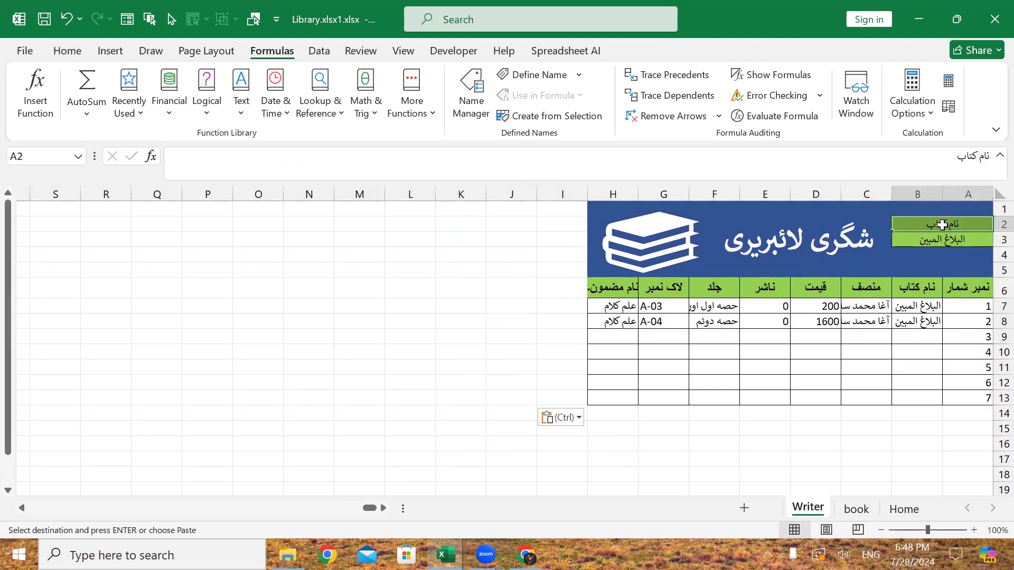
key("super+space")
key("BackSpace")
type("مصنف")
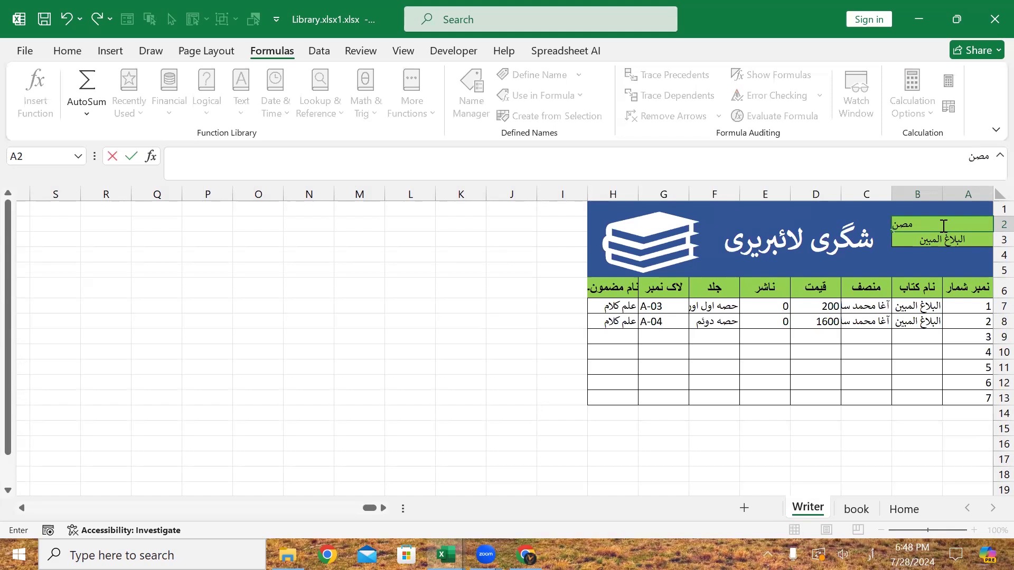
key("Return")
key("ctrl+s")
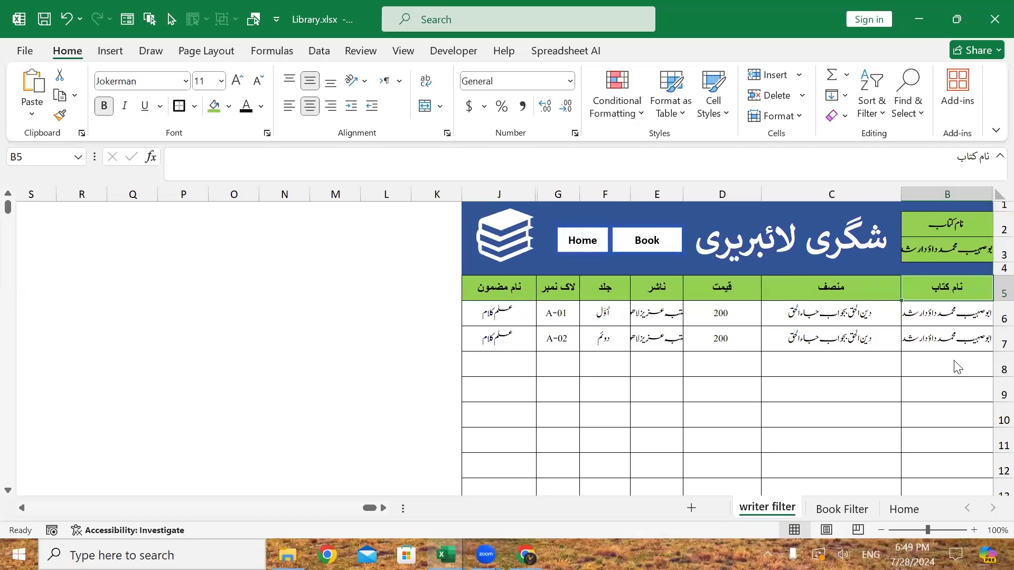
- On the writer filter sheet of Library.xlsx, choose several writers in B3 and examine the lookup results and formulas in row 6
key("F2")
left_click(910, 248)
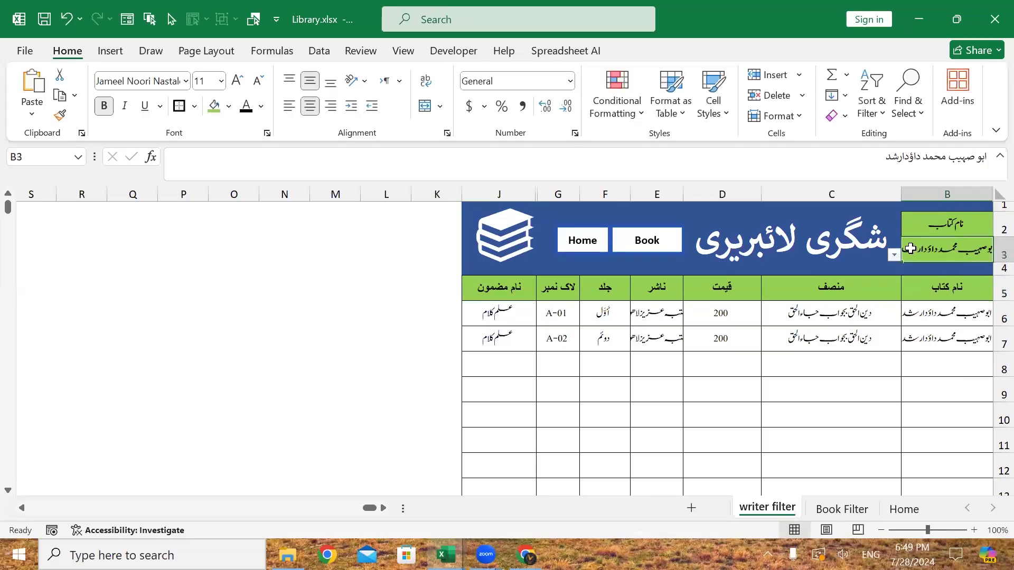
left_click(914, 303)
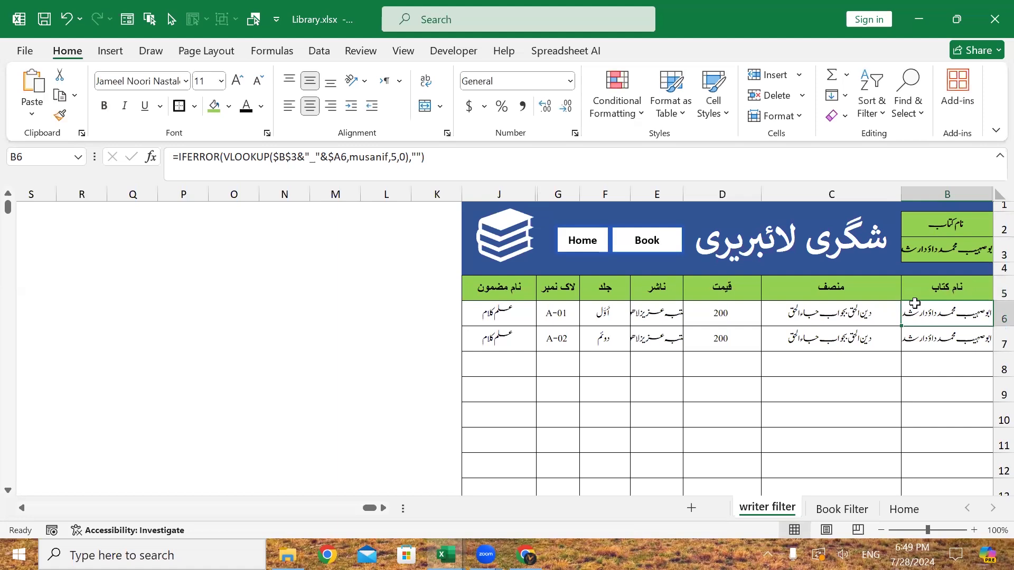
left_click(904, 254)
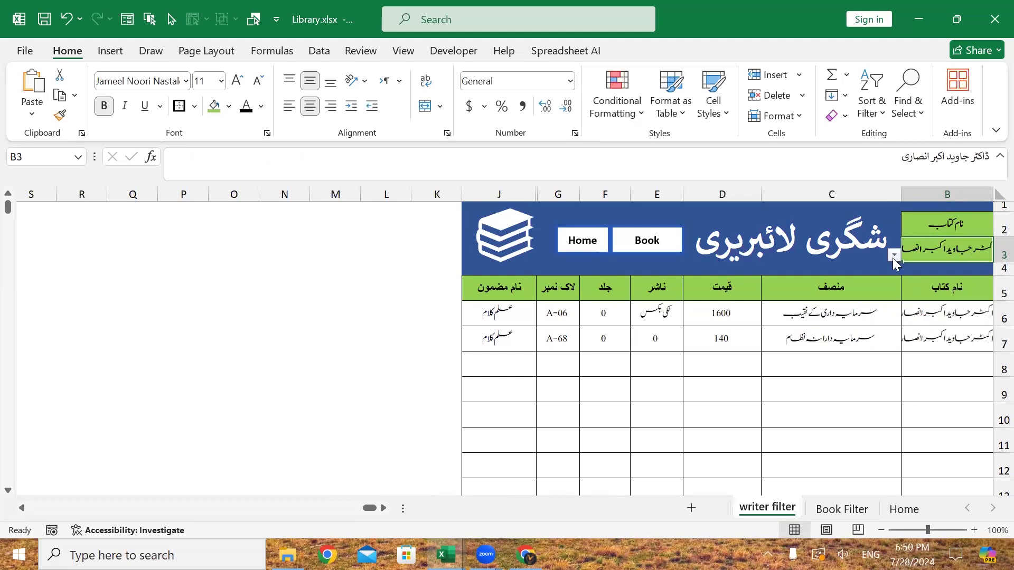
left_click(894, 255)
left_click(961, 314)
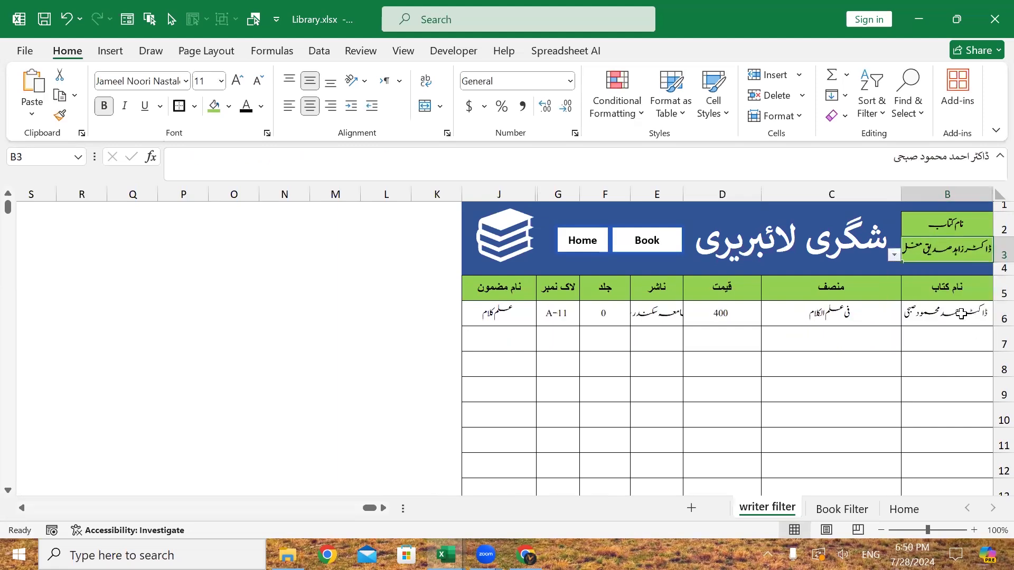
left_click(893, 255)
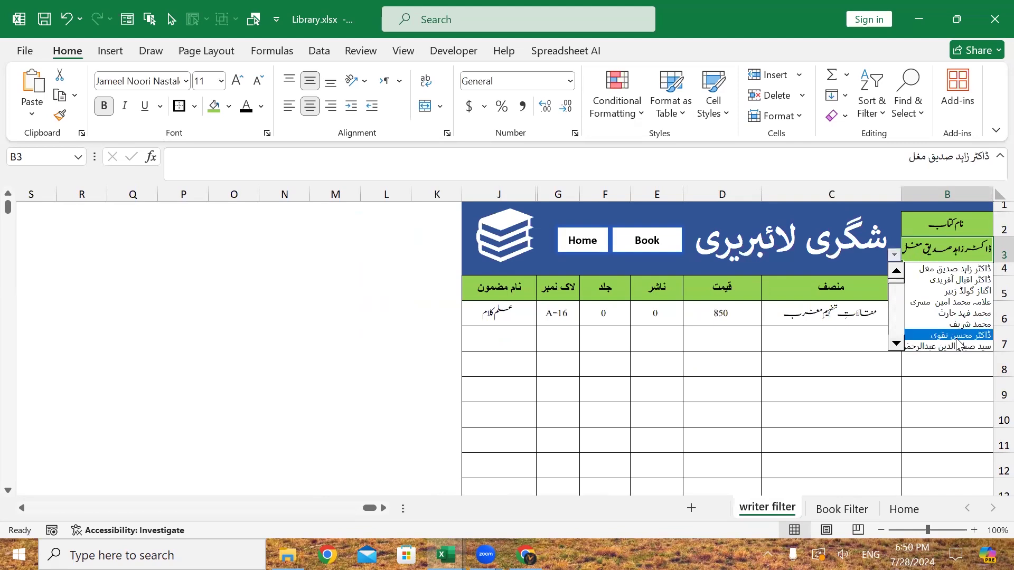
left_click(956, 337)
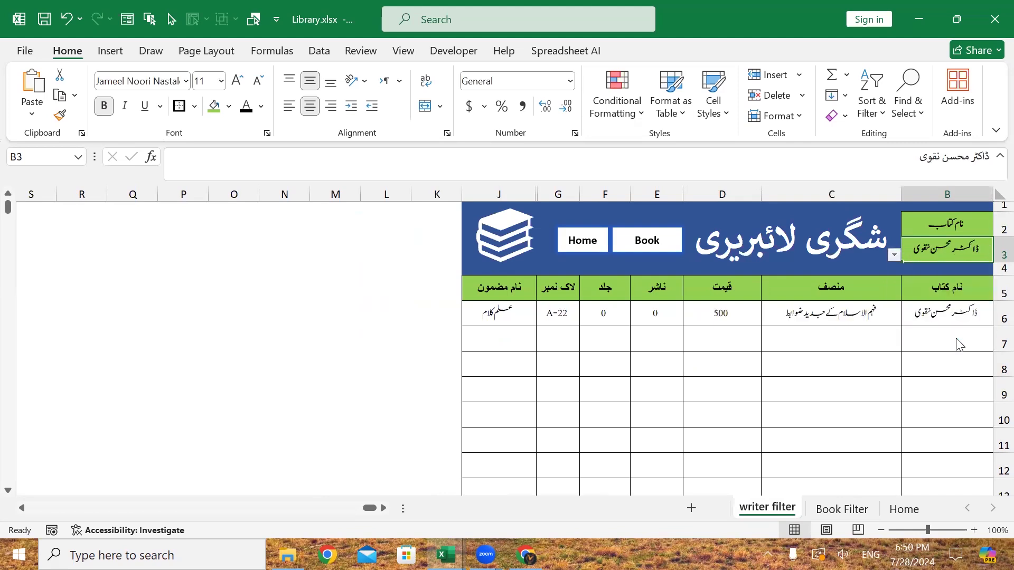
left_click(556, 312)
left_click(817, 309)
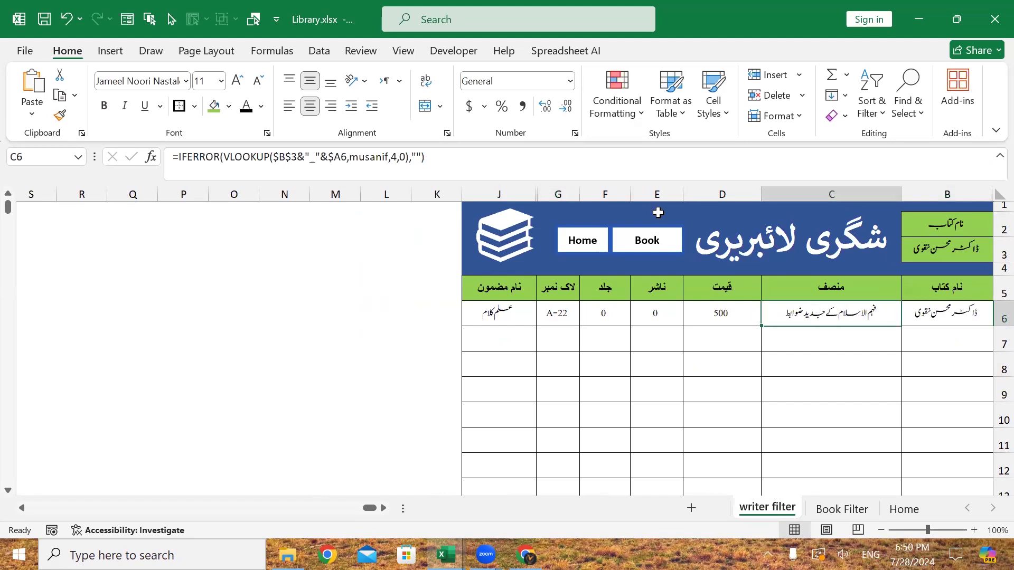
- Return to the Home sheet and draw a rectangle about 1.51" wide and 0.34" high just below the Search By Writer button
left_click(565, 243)
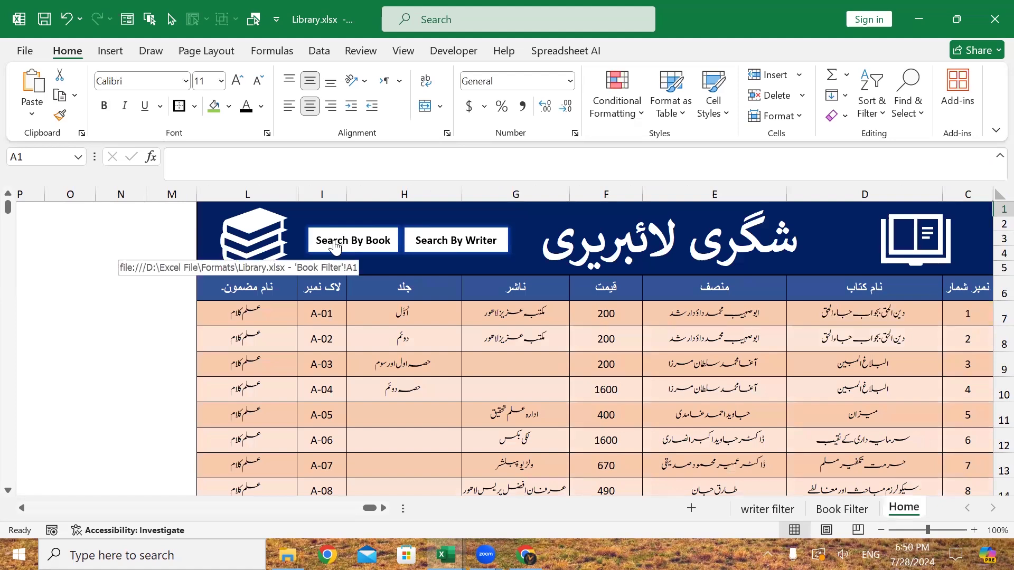
right_click(430, 246)
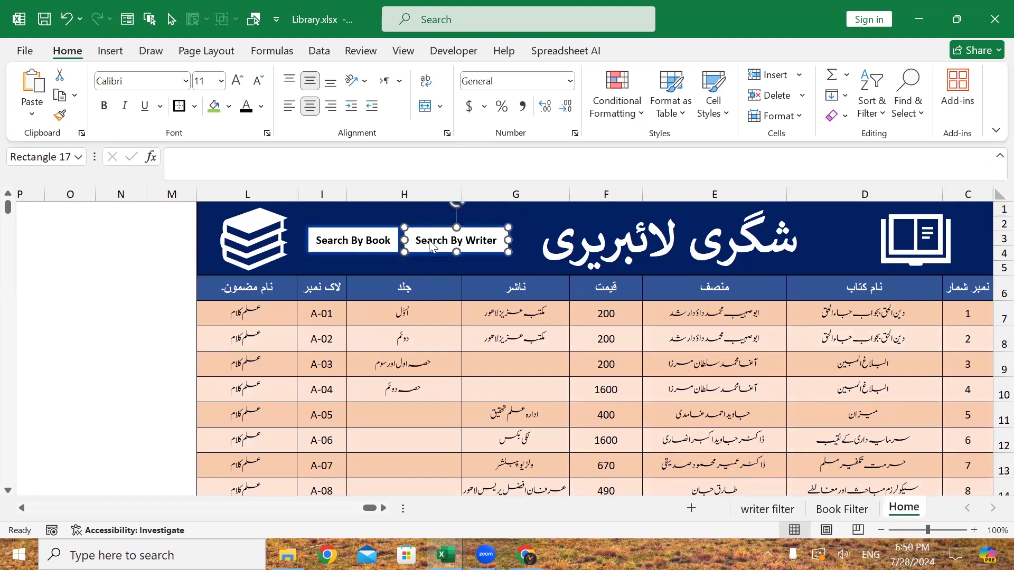
key("Escape")
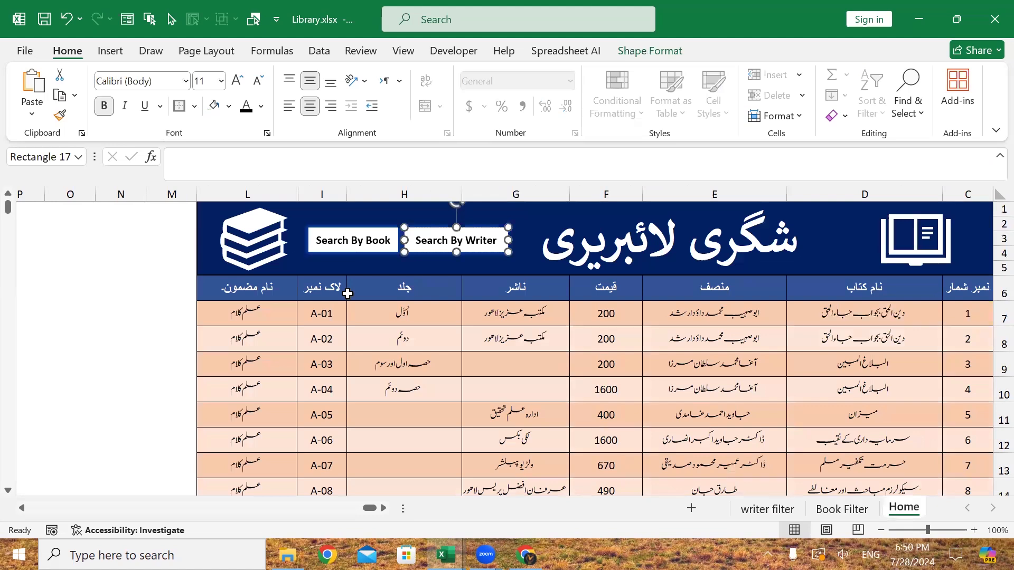
left_click(406, 335)
left_click(106, 50)
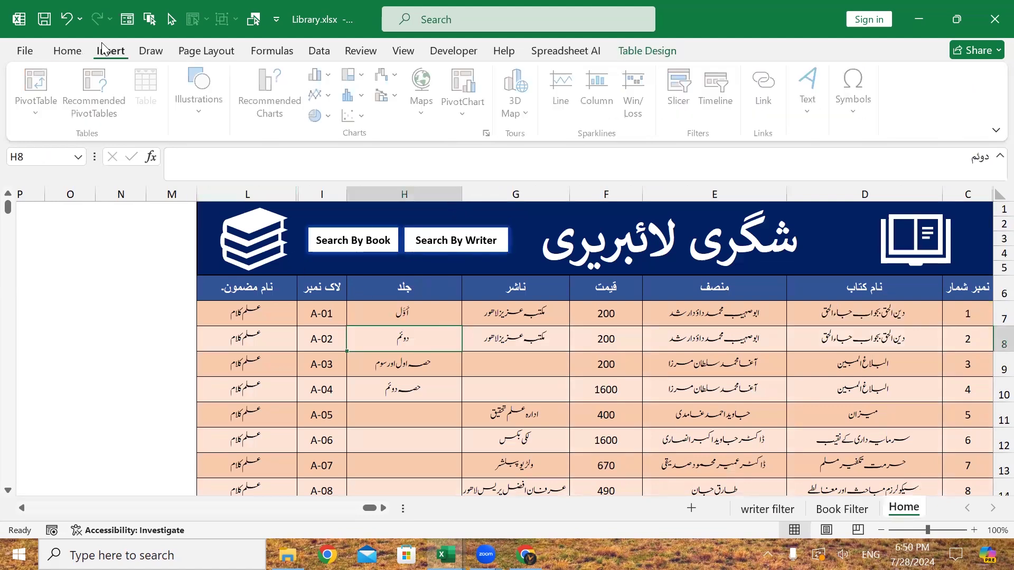
left_click(203, 119)
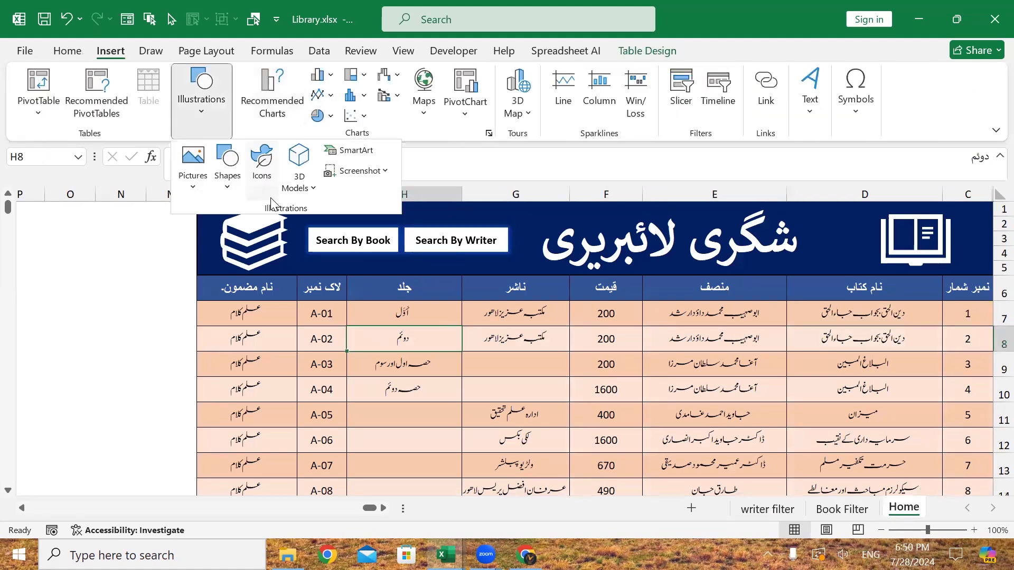
left_click(227, 169)
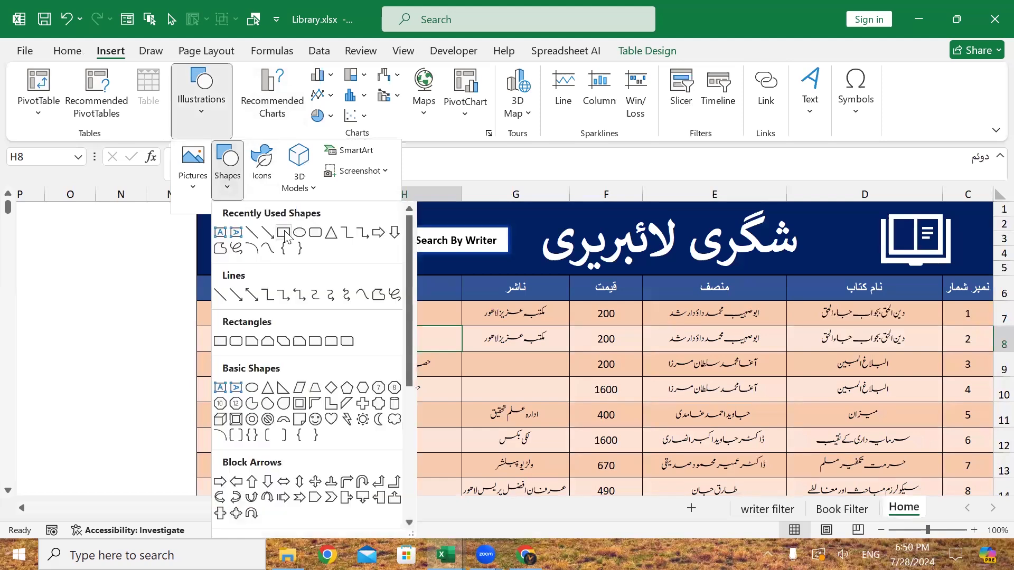
left_click(284, 232)
mouse_move(305, 262)
left_mouse_down()
mouse_move(400, 269)
mouse_move(420, 286)
mouse_move(426, 276)
mouse_move(479, 275)
left_mouse_up()
- Delete the old Search By Writer button and move the new blue rectangle into its place beside Search By Book
right_click(406, 243)
left_click(311, 323)
key("Delete")
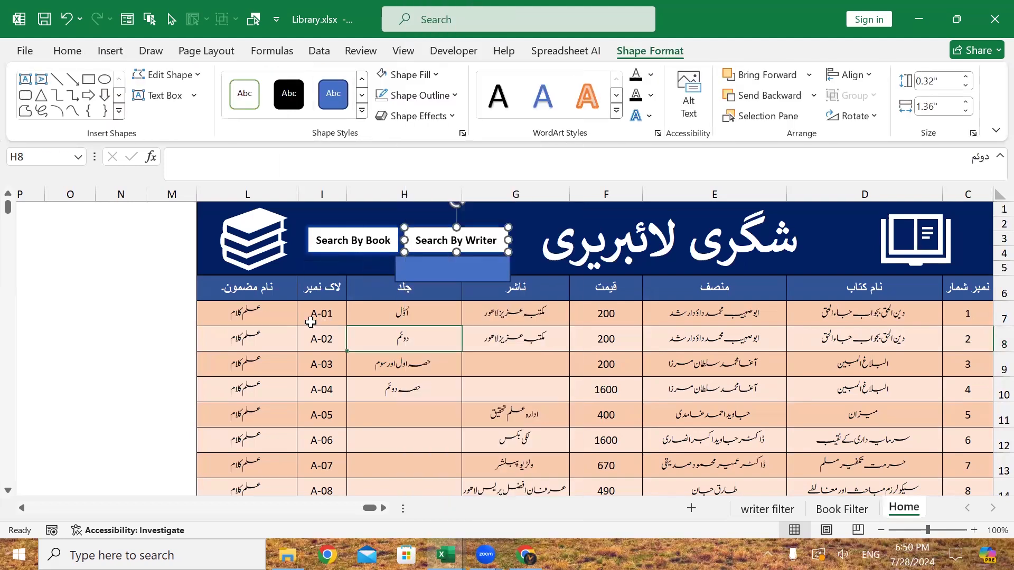
left_click_drag(453, 268, 462, 244)
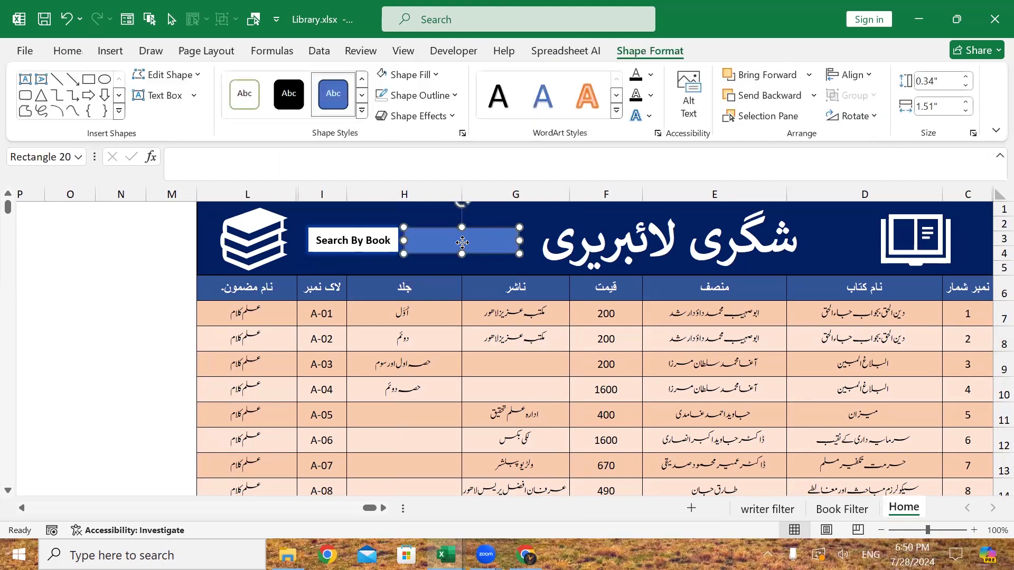
- Link the new rectangle to cell A1 of the 'writer filter' sheet in this document
right_click(463, 244)
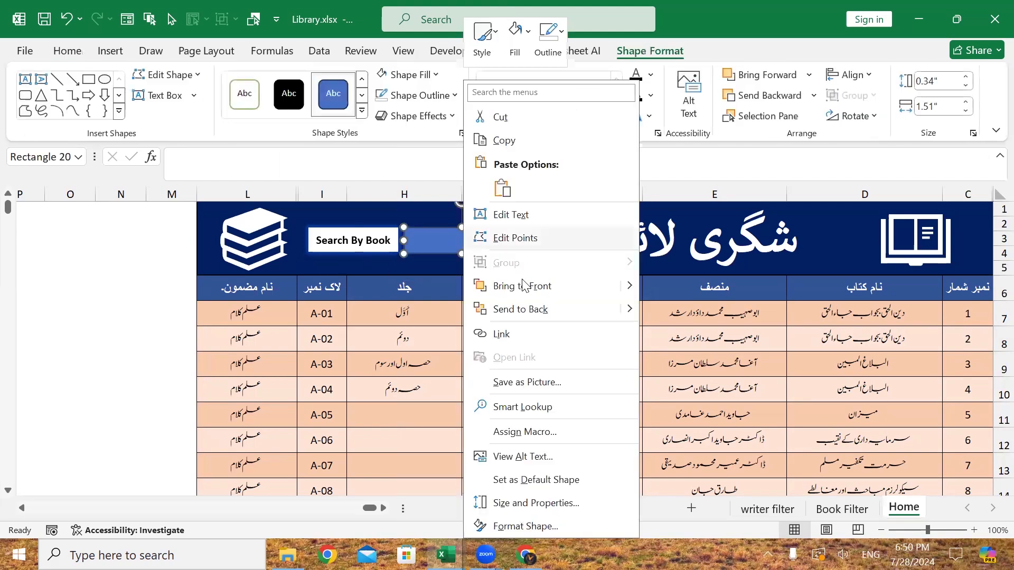
left_click(526, 327)
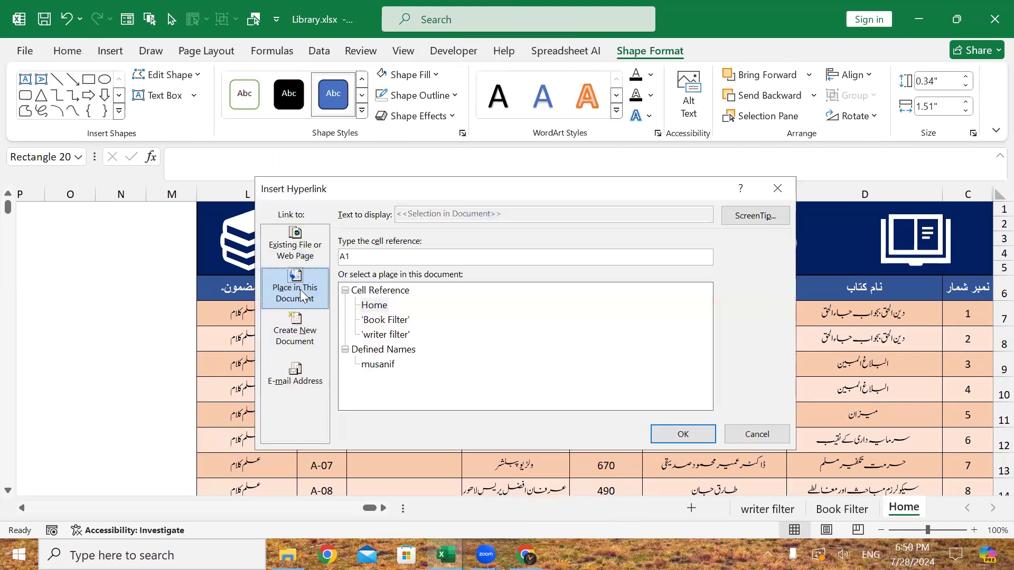
left_click(400, 320)
left_click(397, 334)
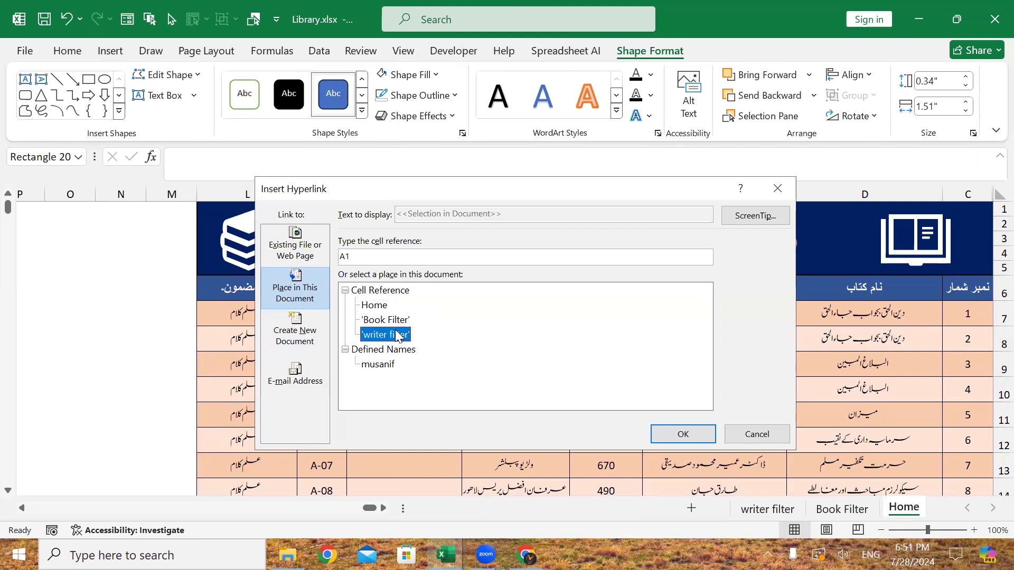
left_click(670, 431)
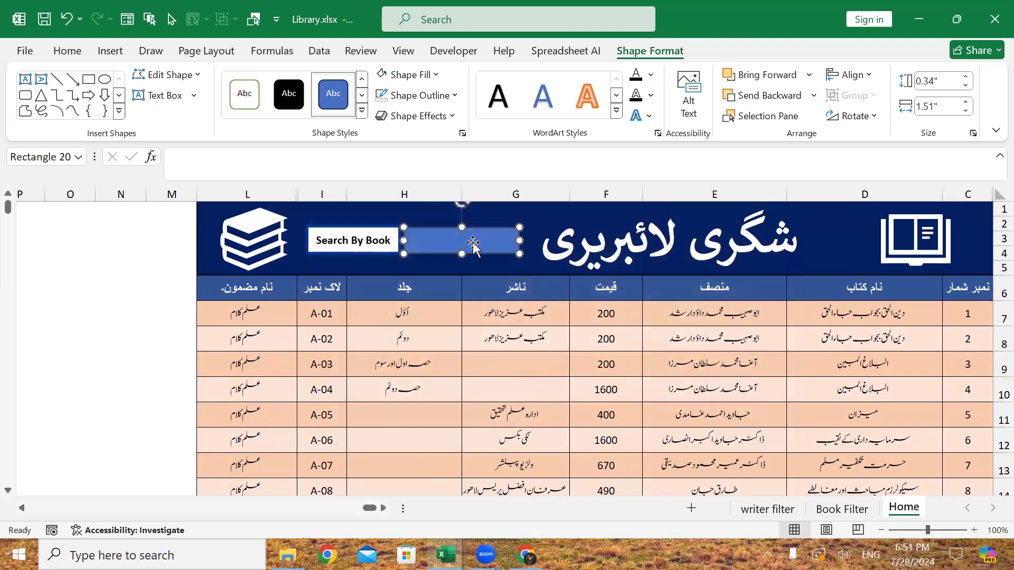
- Label the linked rectangle "Search By Writer"
type("W")
key("BackSpace")
type("Search By Writer")
left_click(481, 317)
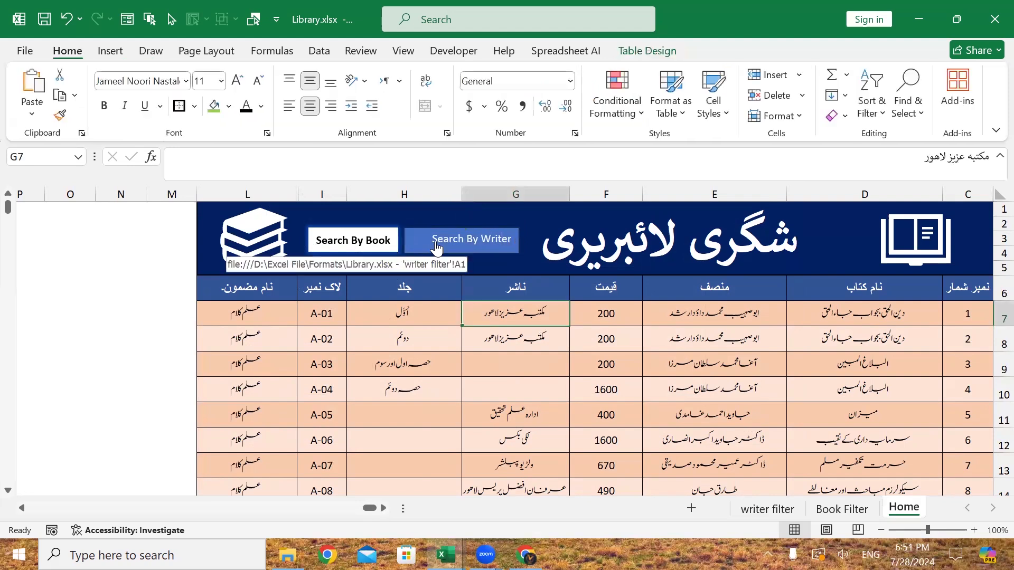
- Centre the Search By Writer button's text horizontally and vertically and make it bold
right_click(434, 242)
key("Escape")
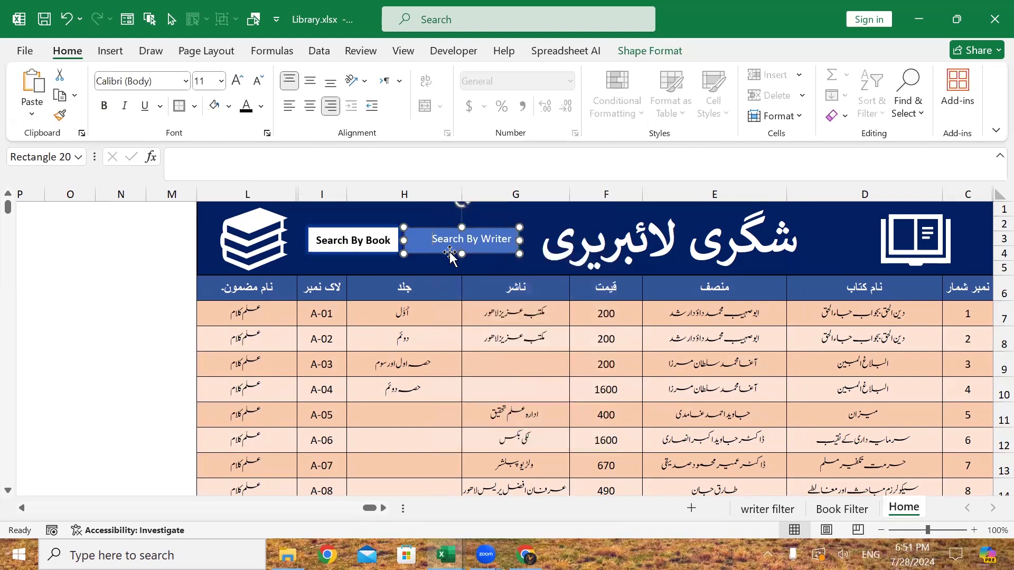
left_click(310, 106)
left_click(308, 88)
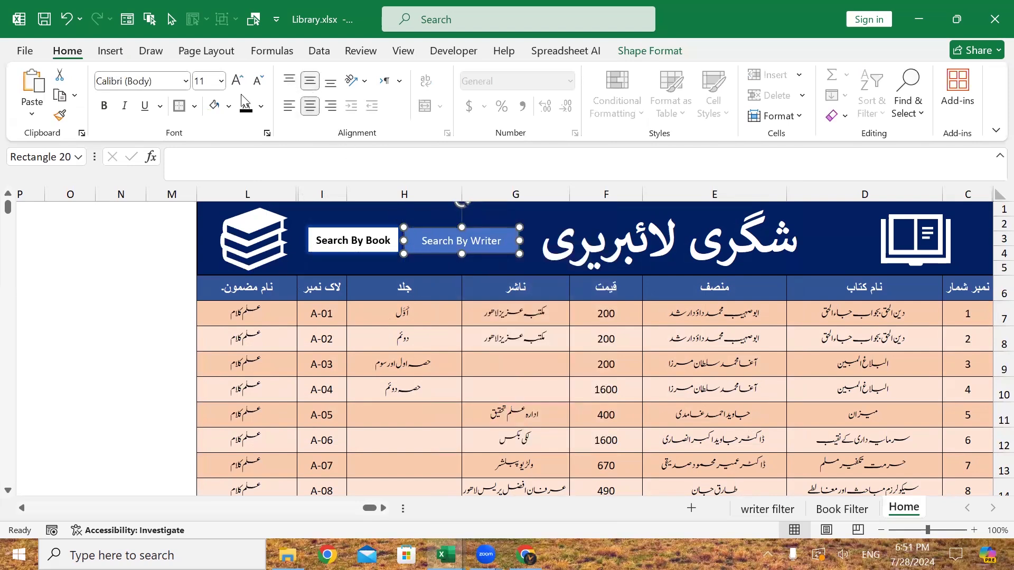
left_click(107, 108)
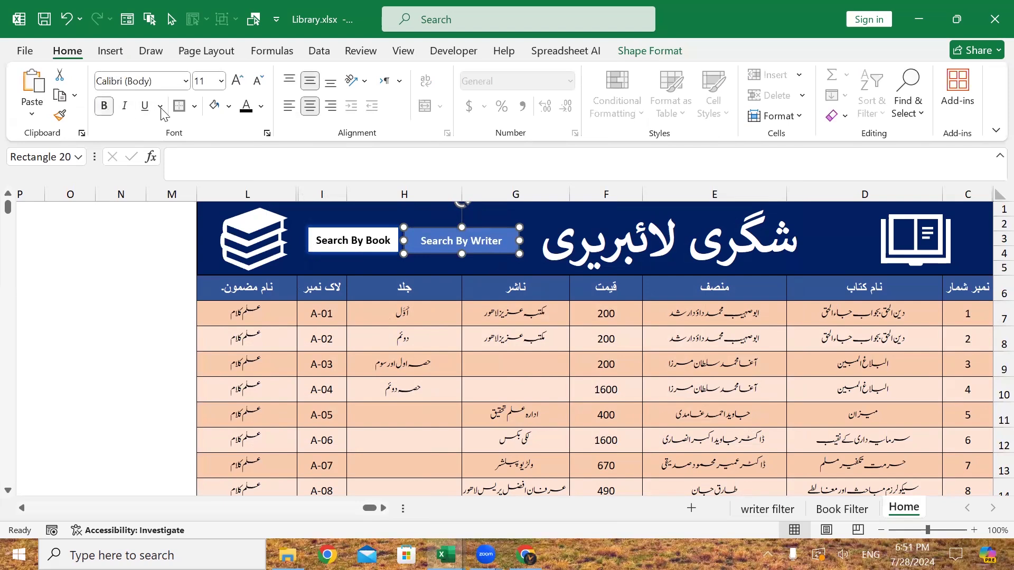
- Give the Search By Writer button a white fill, no outline and black text
left_click(652, 51)
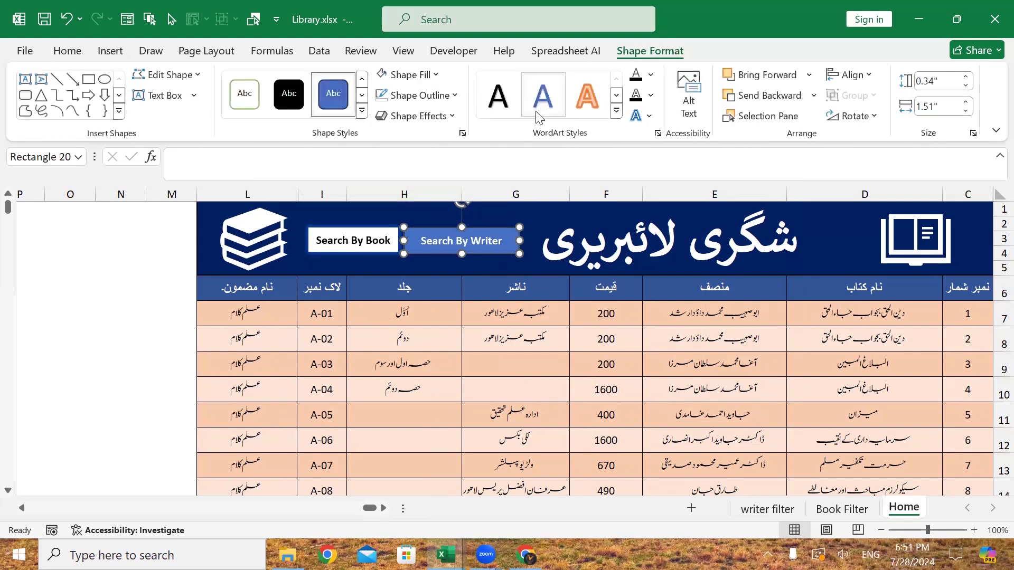
left_click(382, 74)
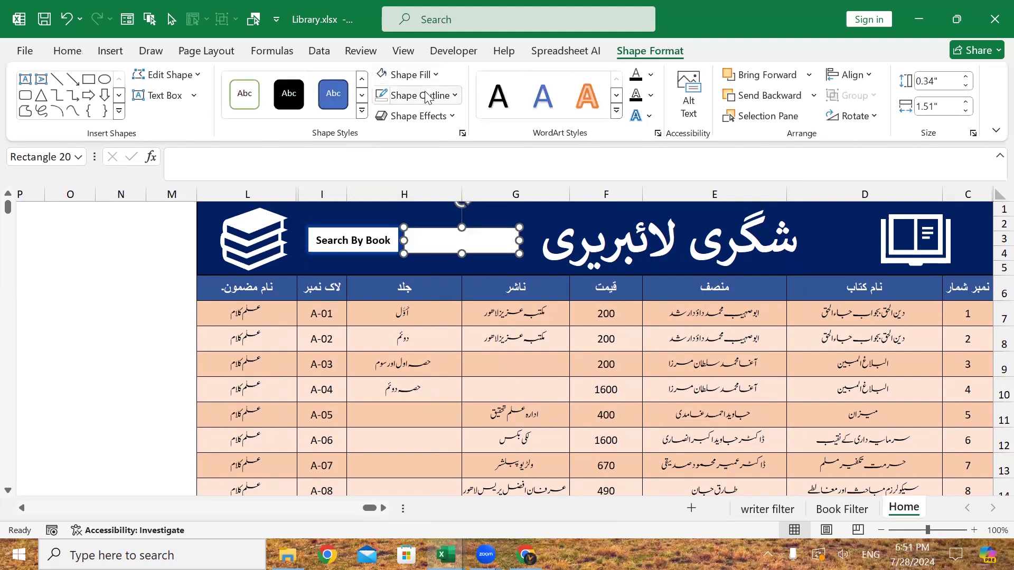
left_click(443, 96)
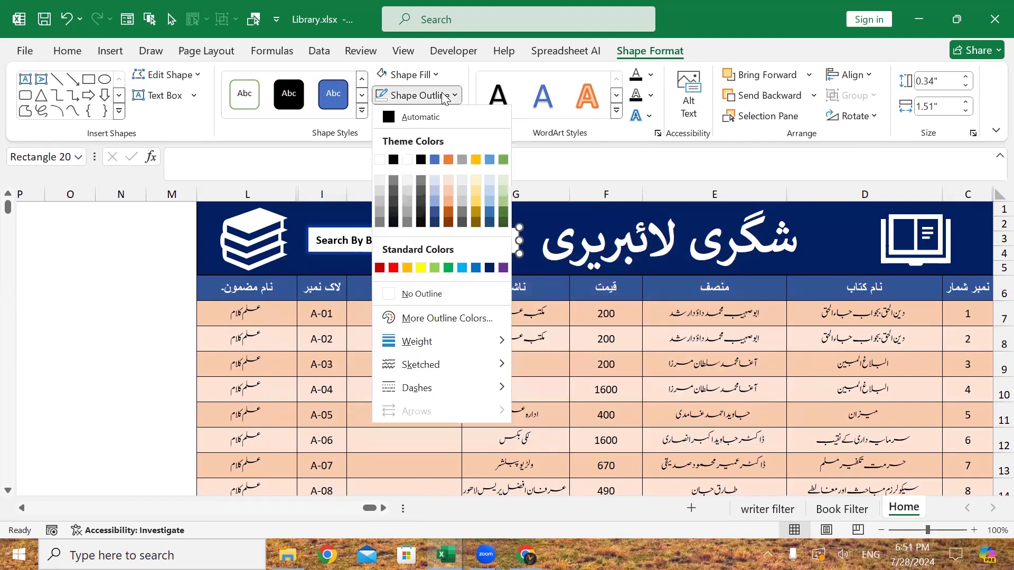
left_click(409, 296)
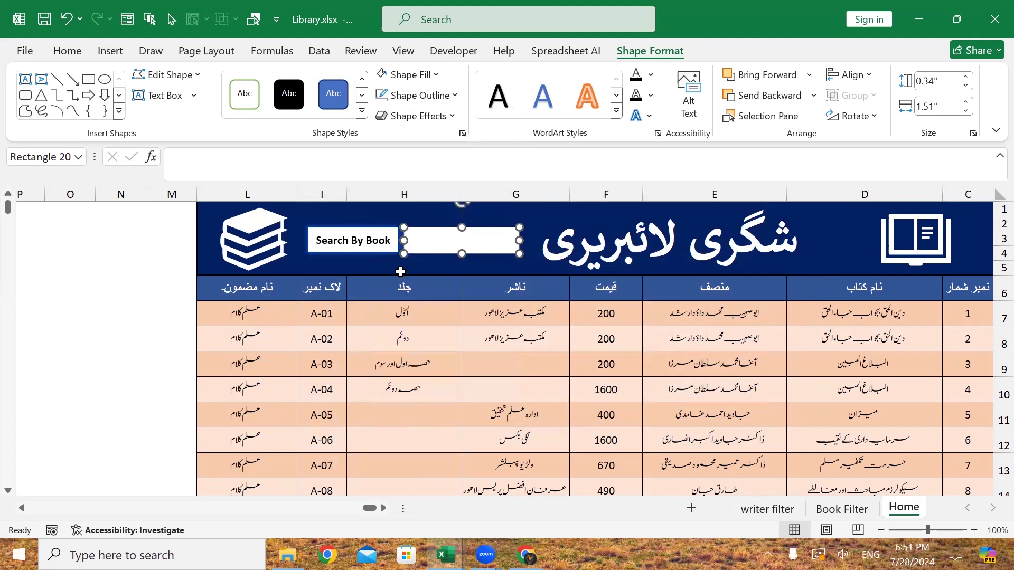
left_click(70, 55)
left_click(246, 105)
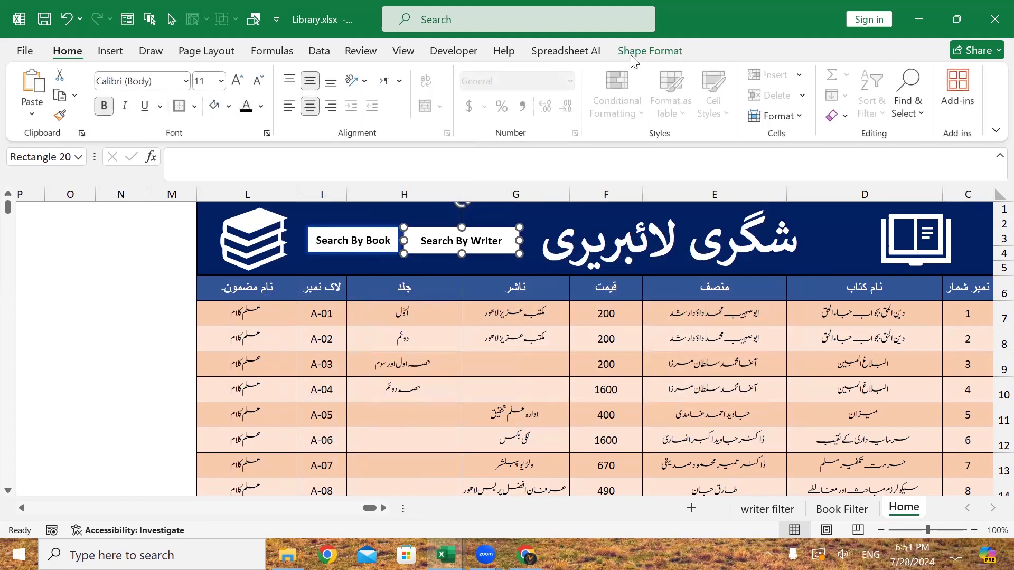
- Apply a glow effect to the Search By Writer button and deselect it
left_click(643, 46)
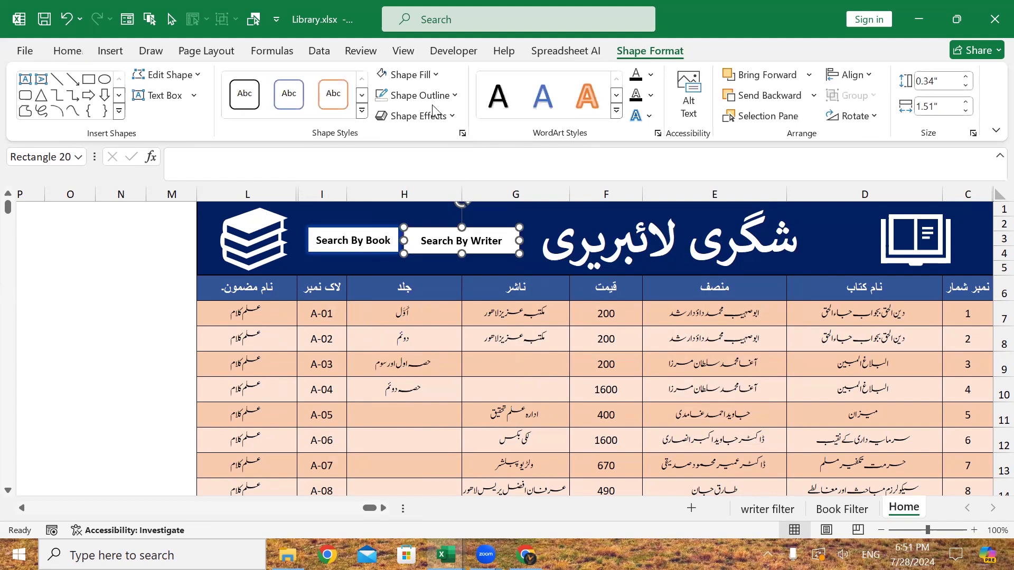
left_click(450, 116)
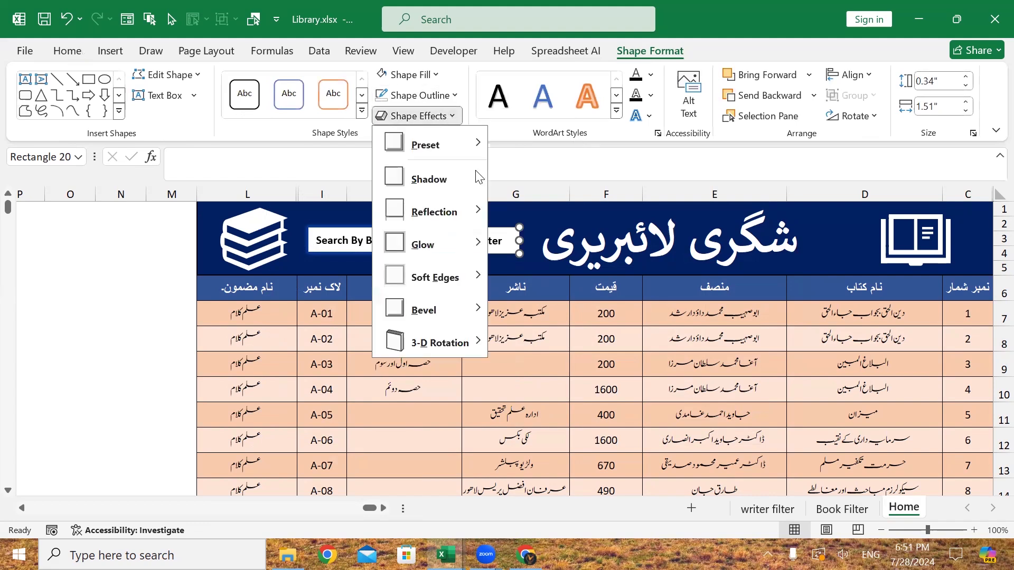
mouse_move(457, 181)
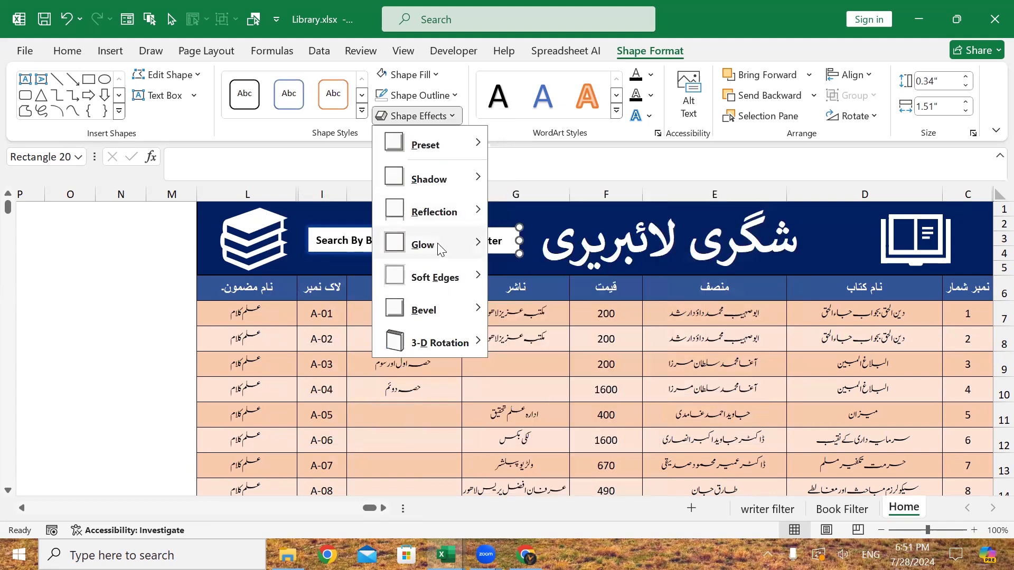
mouse_move(439, 249)
left_click(509, 331)
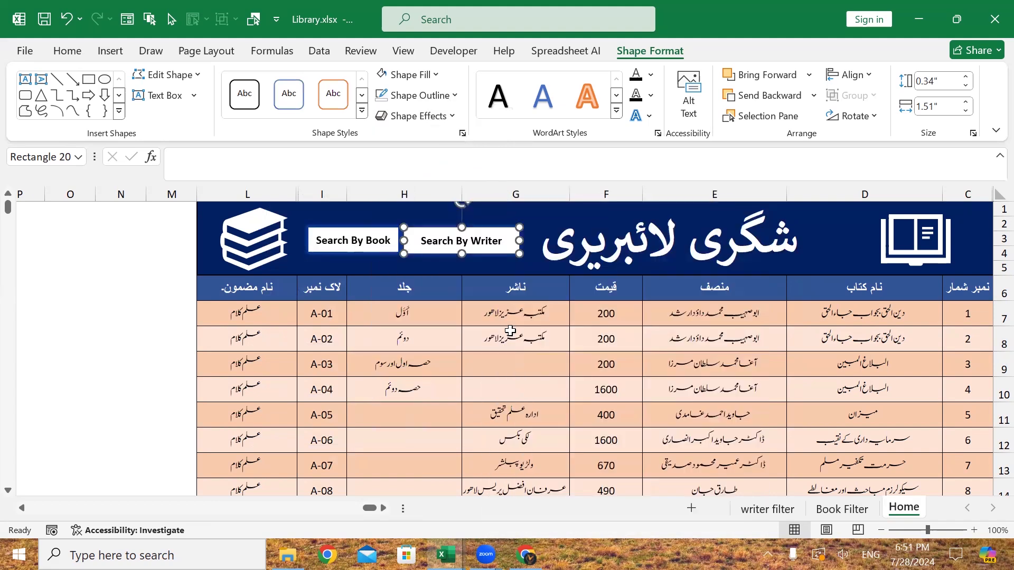
left_click(366, 414)
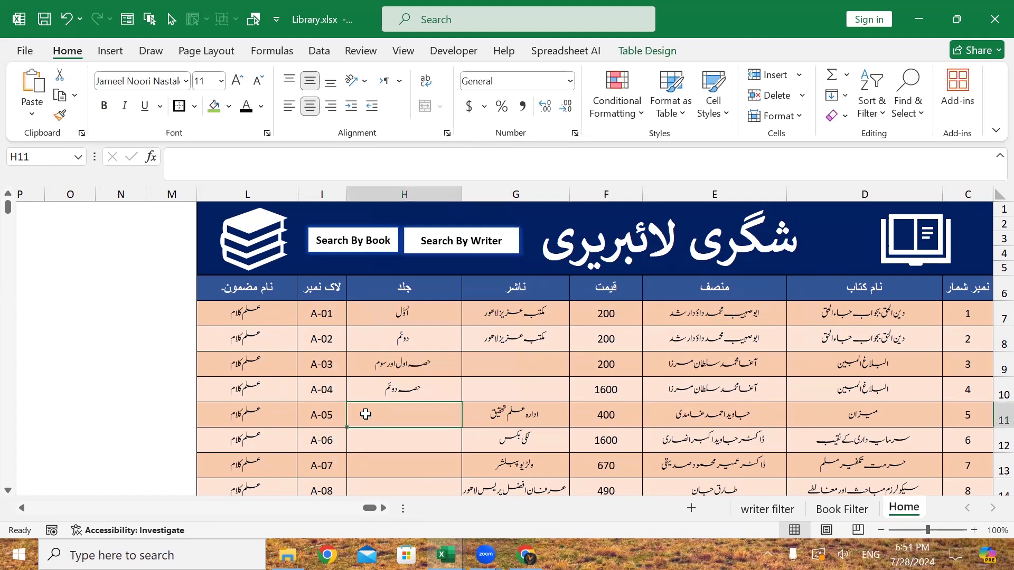
- Test the Search By Writer link, check the writer filter and Book Filter sheets, and return to the Home sheet
left_click(478, 248)
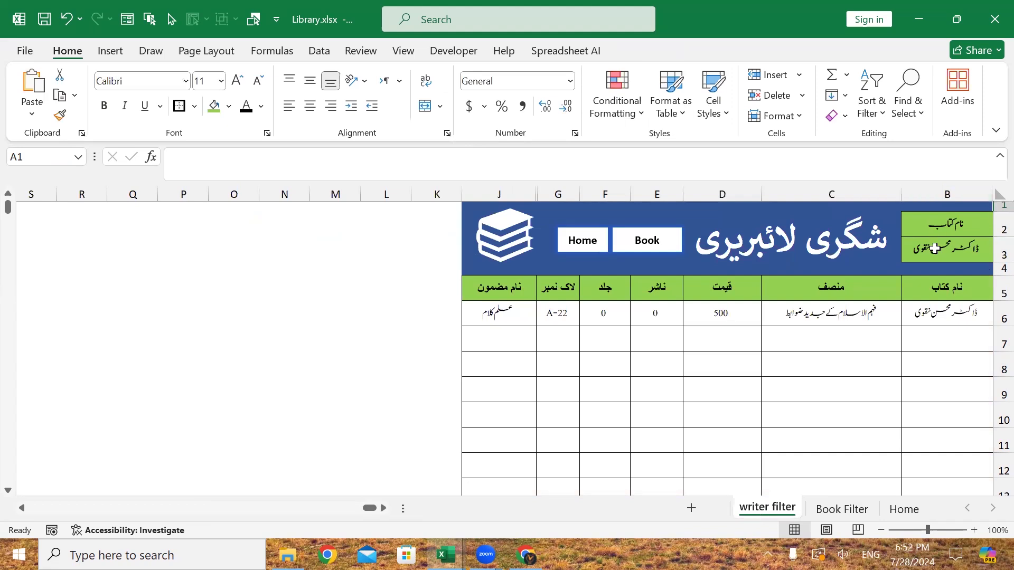
left_click(935, 248)
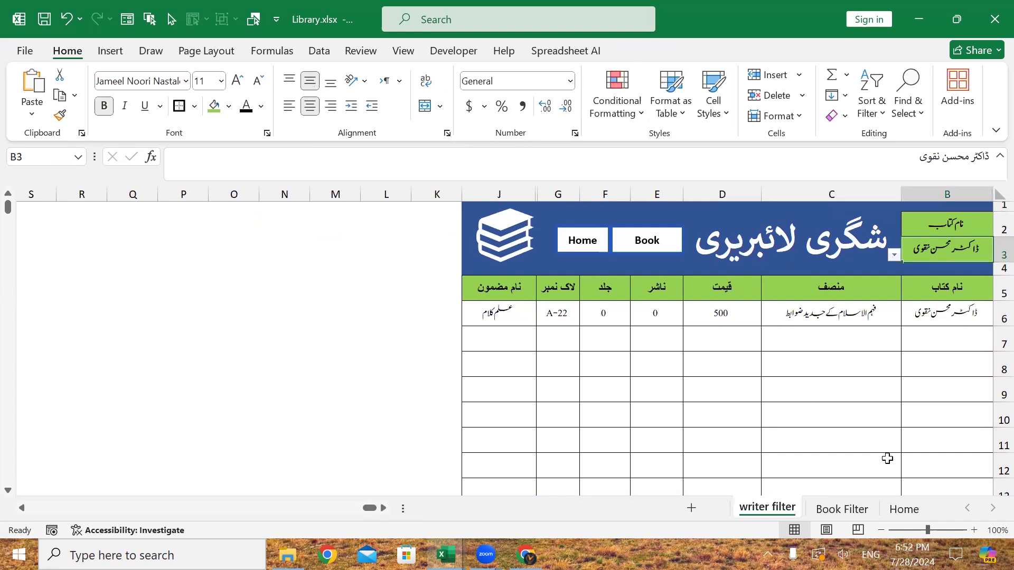
left_click(844, 510)
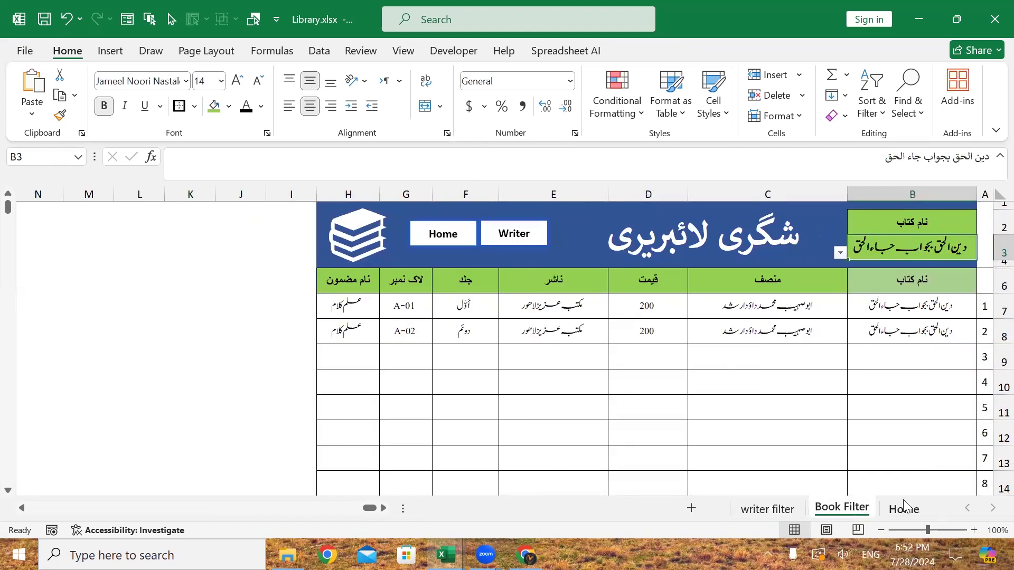
left_click(904, 507)
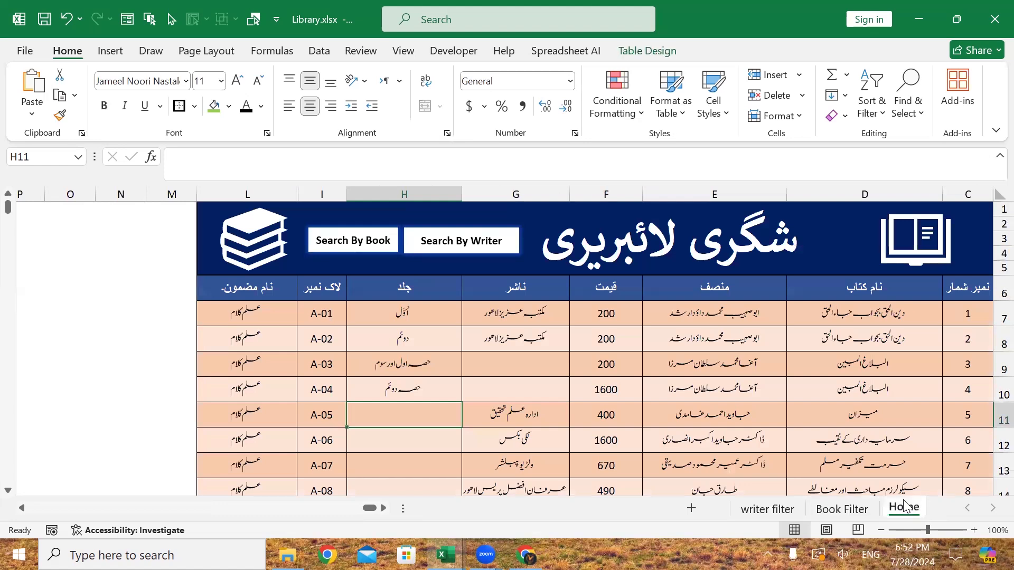